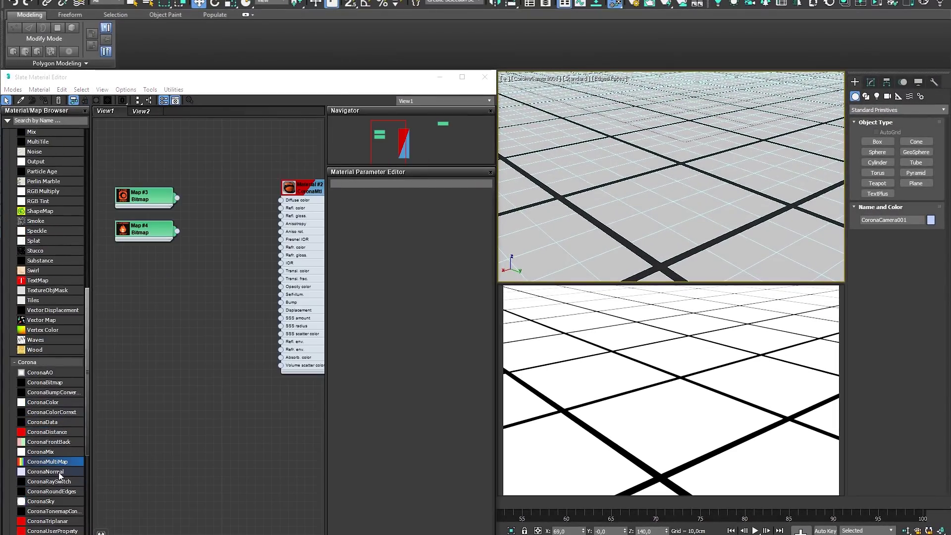
Feed the material's Diffuse color with a new CoronaMultiMap set to Mesh Element mode and an item count of 1
{"action": "left_click_drag", "start_coordinate": [58, 472], "coordinate": [239, 190]}
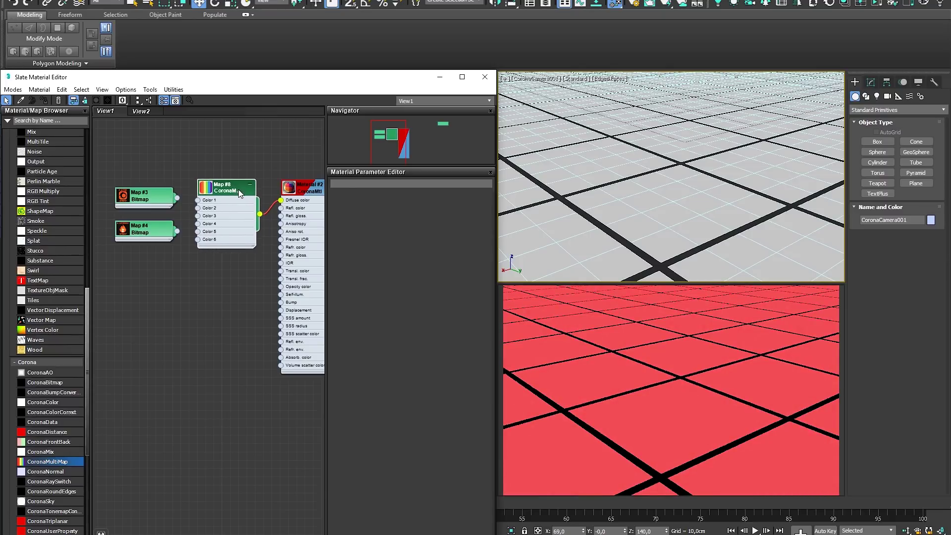
{"action": "double_click", "coordinate": [239, 189]}
{"action": "left_click", "coordinate": [384, 209]}
{"action": "left_click", "coordinate": [384, 255]}
{"action": "left_click", "coordinate": [391, 226]}
{"action": "left_click", "coordinate": [391, 226]}
{"action": "left_click", "coordinate": [392, 226]}
{"action": "left_click", "coordinate": [392, 226]}
{"action": "left_click", "coordinate": [391, 226]}
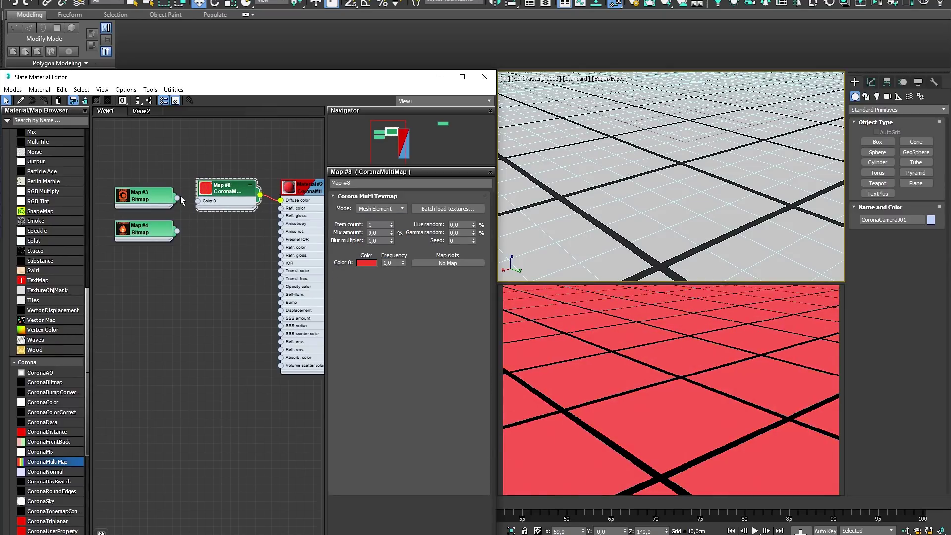
Connect the Map #3 bitmap to the CoronaMultiMap's Color 0 and set its hue random to 100%
{"action": "left_click_drag", "start_coordinate": [177, 198], "coordinate": [198, 200]}
{"action": "left_click_drag", "start_coordinate": [473, 223], "coordinate": [434, 209]}
{"action": "type", "text": "1"}
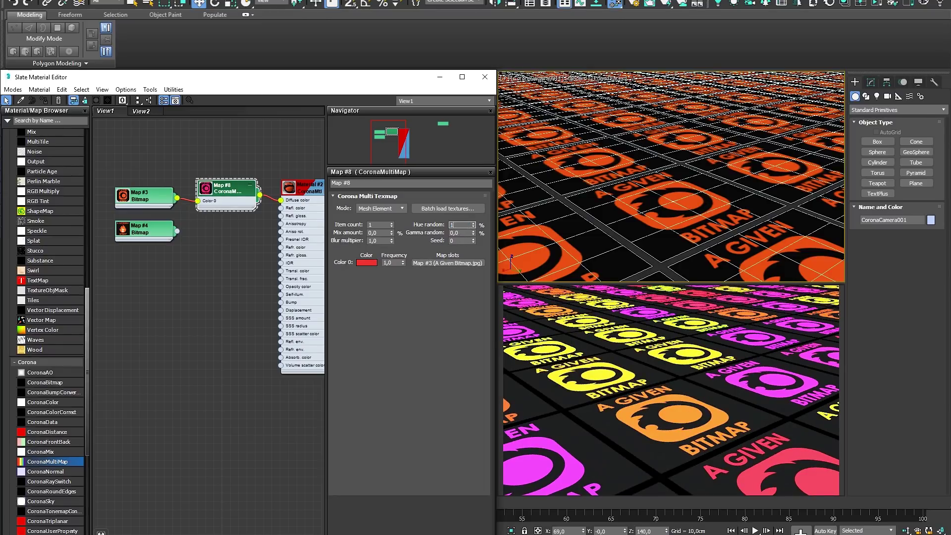
{"action": "type", "text": "00"}
{"action": "key", "text": "Return"}
Increase the CoronaMultiMap's item count to 2 with the Map #4 bitmap connected to Color 1, and raise the seed
{"action": "left_click", "coordinate": [391, 223]}
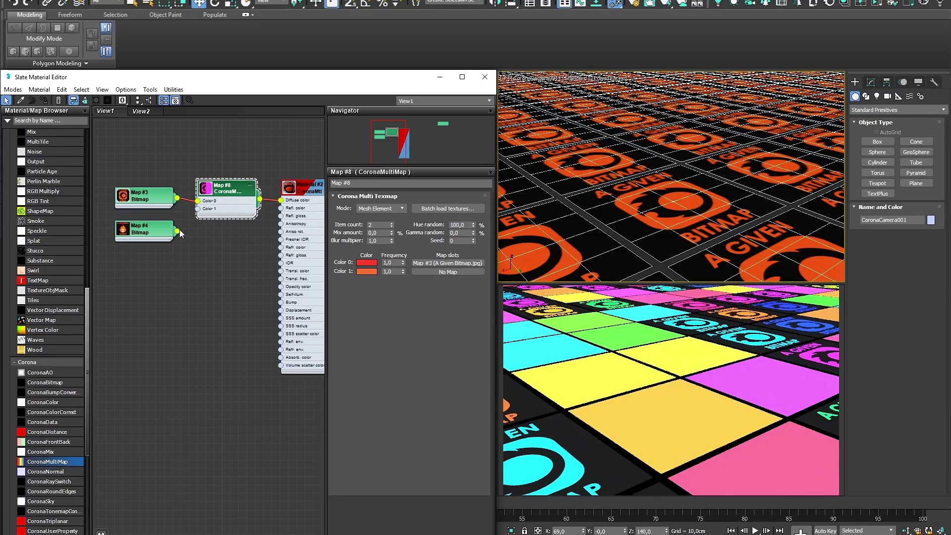
{"action": "left_click_drag", "start_coordinate": [178, 231], "coordinate": [198, 208]}
{"action": "left_click", "coordinate": [473, 238]}
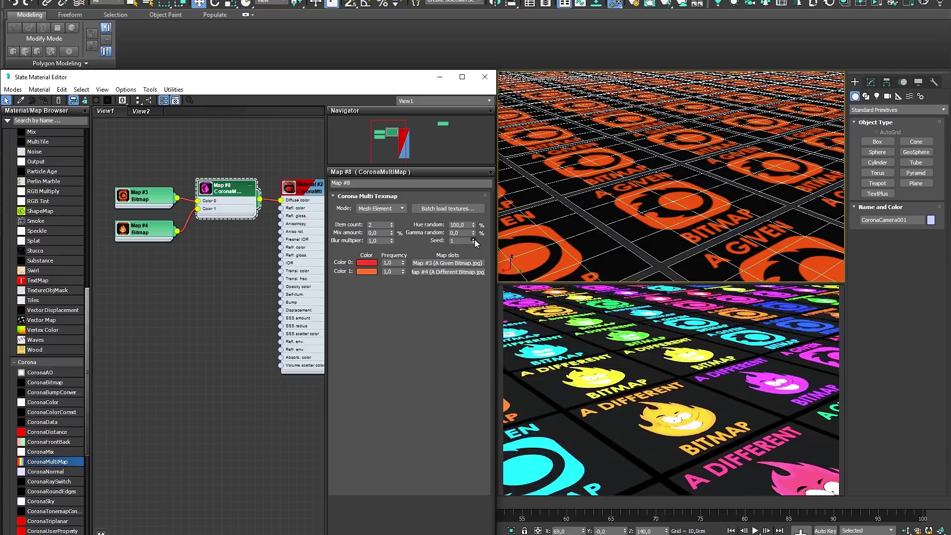
{"action": "left_click", "coordinate": [474, 238]}
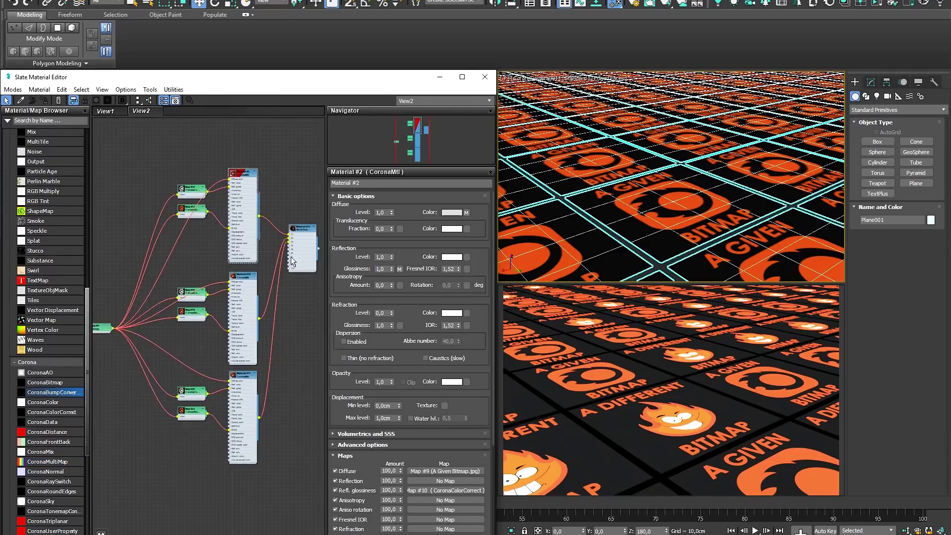
{"action": "middle_click_drag", "start_coordinate": [291, 257], "coordinate": [298, 254]}
{"action": "left_click_drag", "start_coordinate": [247, 142], "coordinate": [315, 485]}
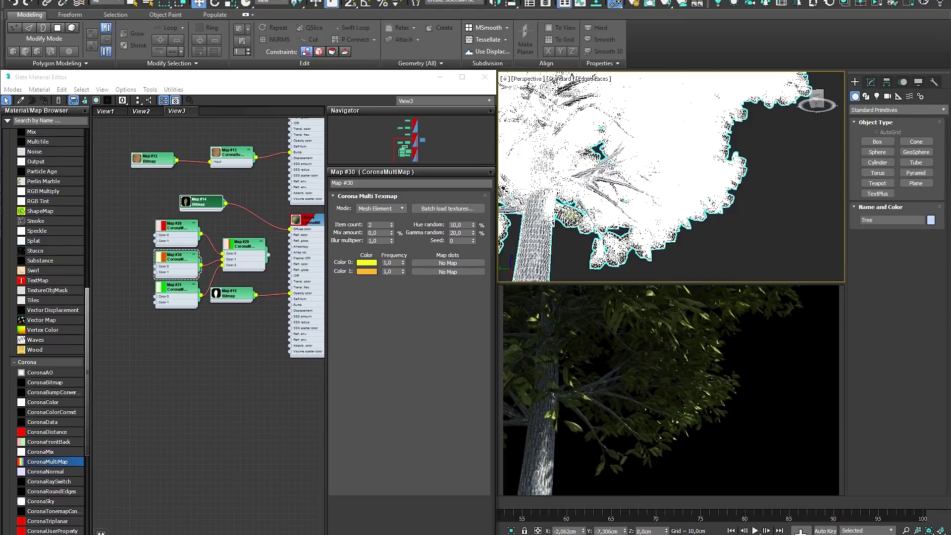
Connect the Map #29 CoronaMultiMap to the Diffuse color of the tree's leaf material, replacing the Map #14 bitmap, and deselect the tree
{"action": "left_click", "coordinate": [235, 227]}
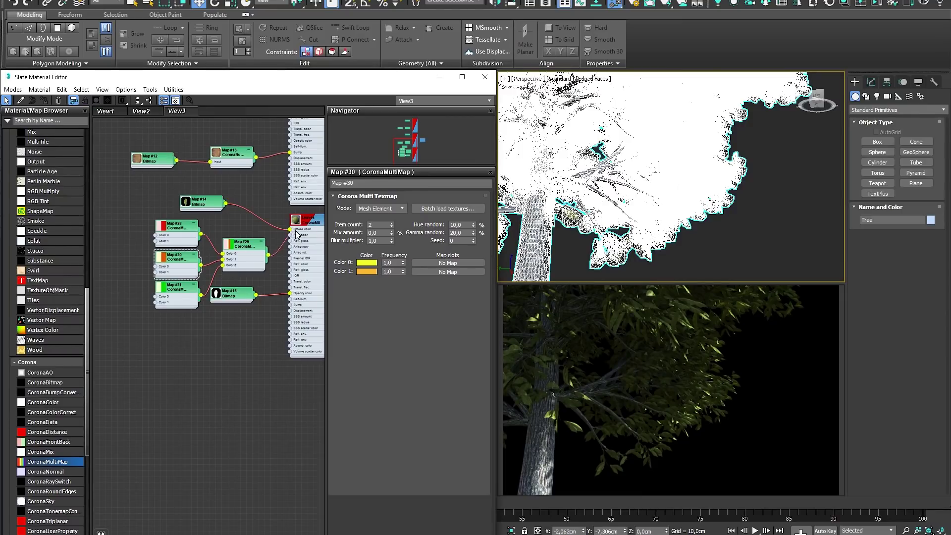
{"action": "left_click_drag", "start_coordinate": [297, 235], "coordinate": [291, 229]}
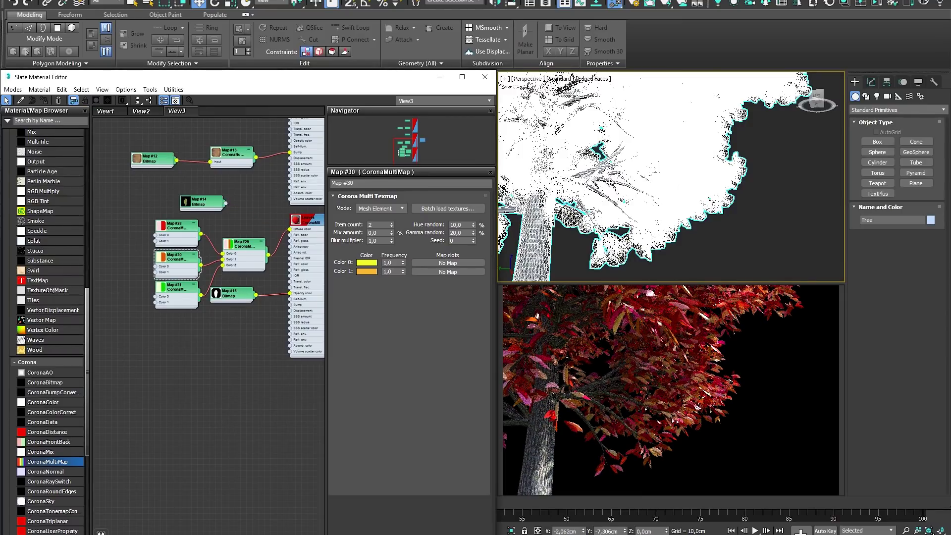
{"action": "scroll", "coordinate": [615, 155], "scroll_direction": "down", "scroll_amount": 3}
{"action": "left_click", "coordinate": [705, 226]}
{"action": "middle_click_drag", "start_coordinate": [629, 154], "coordinate": [606, 229], "text": "alt"}
{"action": "scroll", "coordinate": [676, 168], "scroll_direction": "down", "scroll_amount": 2}
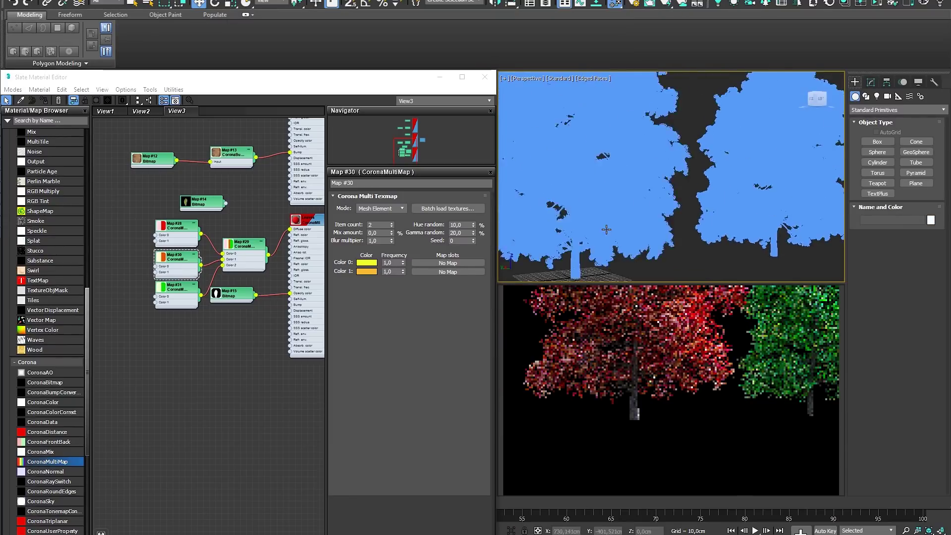
{"action": "scroll", "coordinate": [607, 229], "scroll_direction": "down", "scroll_amount": 3}
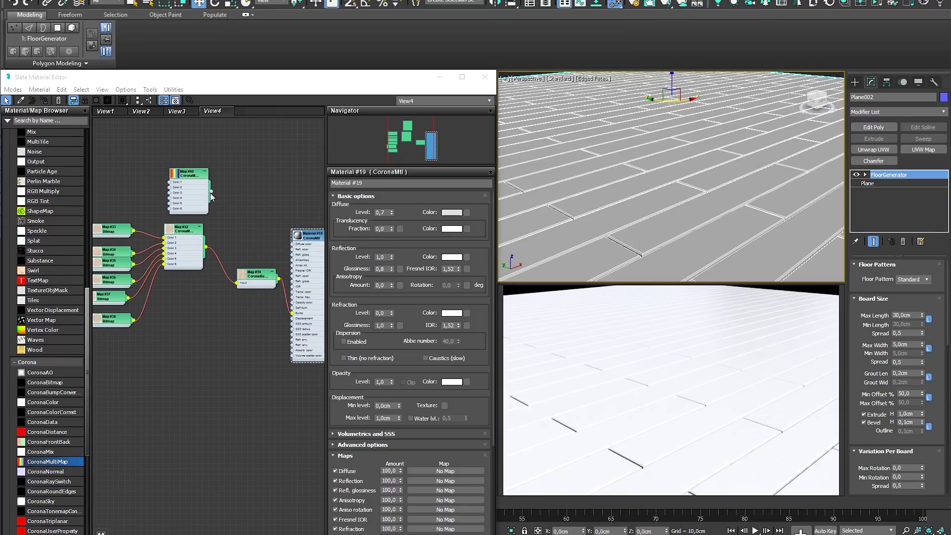
Connect the Map #40 CoronaMultiMap to the floor material's Diffuse color and set its mode to Mesh Element
{"action": "left_click", "coordinate": [445, 204]}
{"action": "double_click", "coordinate": [195, 174]}
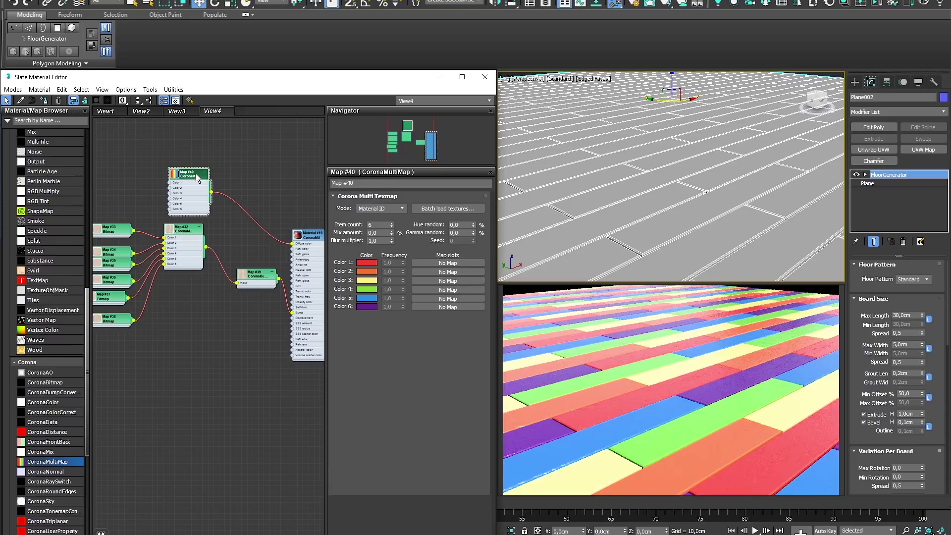
{"action": "left_click", "coordinate": [381, 208]}
{"action": "left_click", "coordinate": [377, 240]}
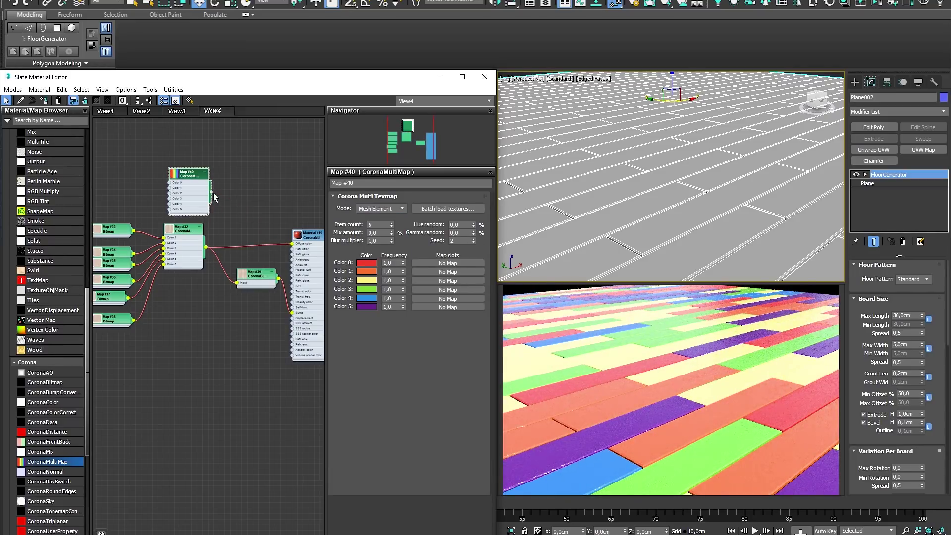
Set the gamma random of the wood-plank CoronaMultiMap (Map #32) to 3%
{"action": "double_click", "coordinate": [183, 229]}
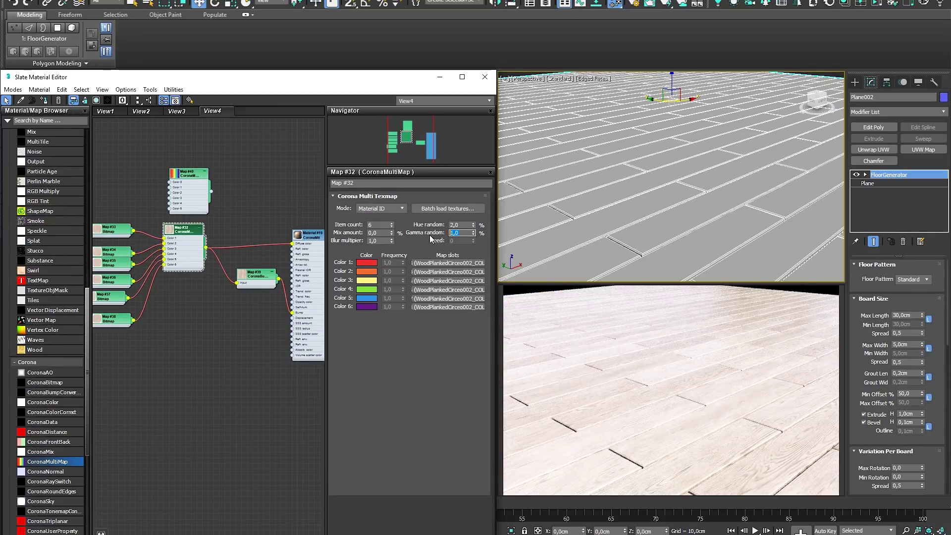
{"action": "type", "text": "3"}
{"action": "key", "text": "Return"}
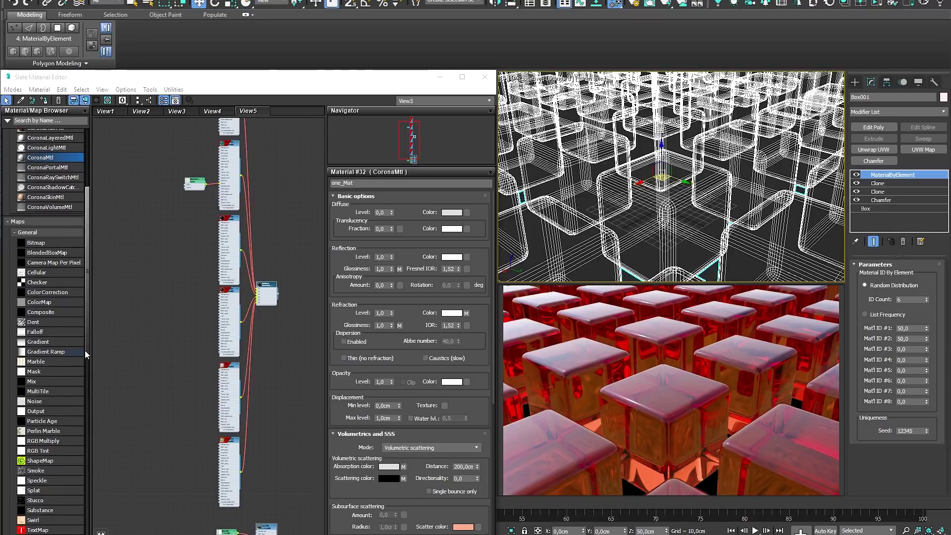
Assign the multi-material node that combines the glass materials to the selected boxes
{"action": "scroll", "coordinate": [276, 219], "scroll_direction": "up", "scroll_amount": 3}
{"action": "middle_click_drag", "start_coordinate": [276, 218], "coordinate": [286, 87]}
{"action": "key", "text": "a"}
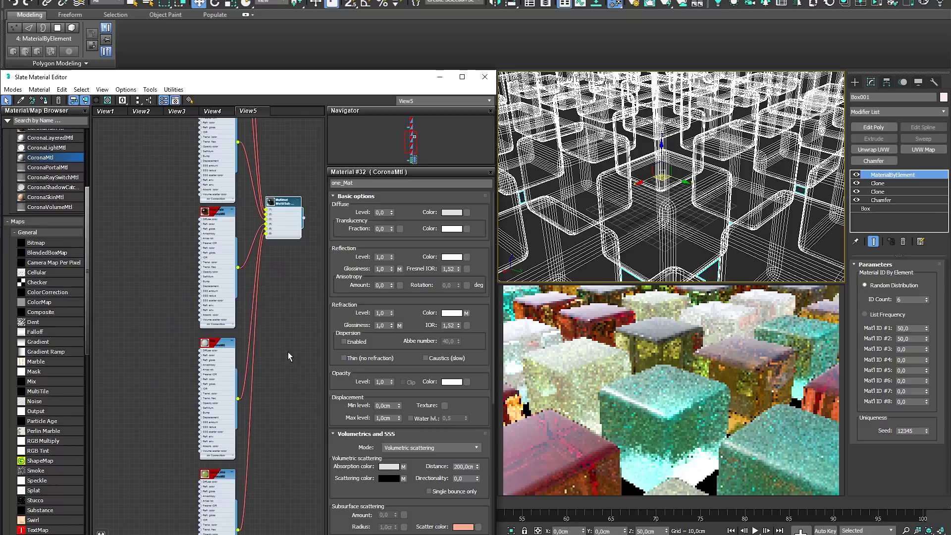
Examine the one_Mat material node and the maps connected to its reflection, refraction, bump, absorption and volume scattering inputs
{"action": "middle_click_drag", "start_coordinate": [296, 424], "coordinate": [270, 10]}
{"action": "scroll", "coordinate": [256, 239], "scroll_direction": "up", "scroll_amount": 1}
{"action": "middle_click_drag", "start_coordinate": [269, 219], "coordinate": [301, 194]}
{"action": "left_click", "coordinate": [283, 253]}
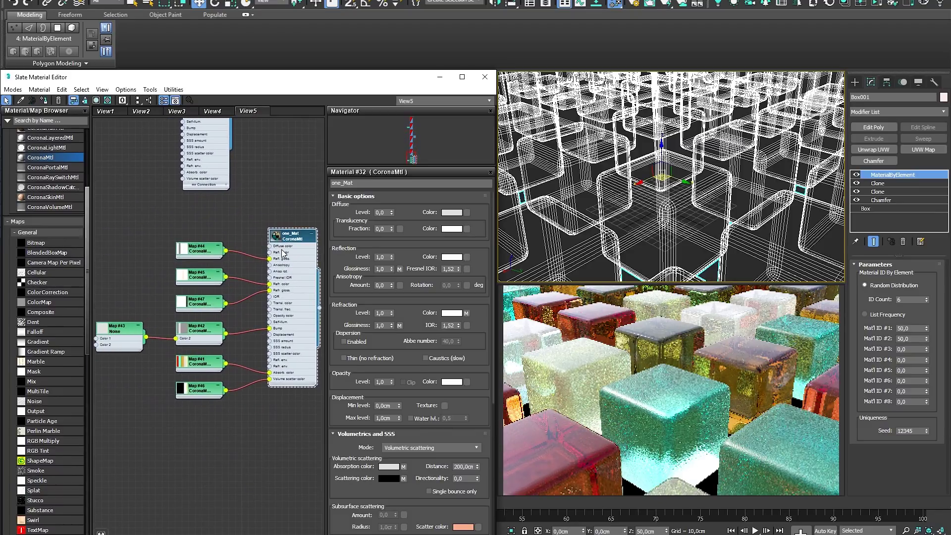
{"action": "scroll", "coordinate": [242, 249], "scroll_direction": "down", "scroll_amount": 2}
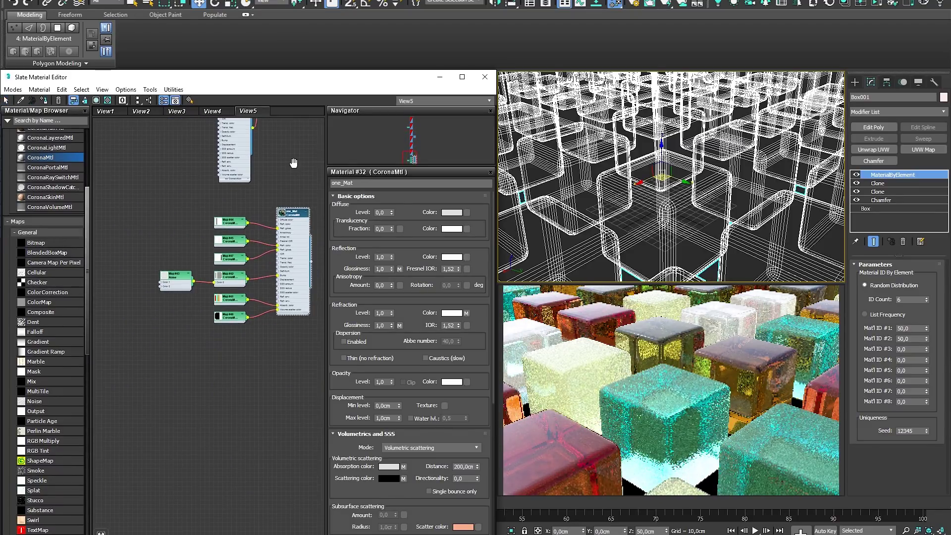
{"action": "scroll", "coordinate": [242, 249], "scroll_direction": "up", "scroll_amount": 2}
{"action": "middle_click_drag", "start_coordinate": [282, 398], "coordinate": [274, 251]}
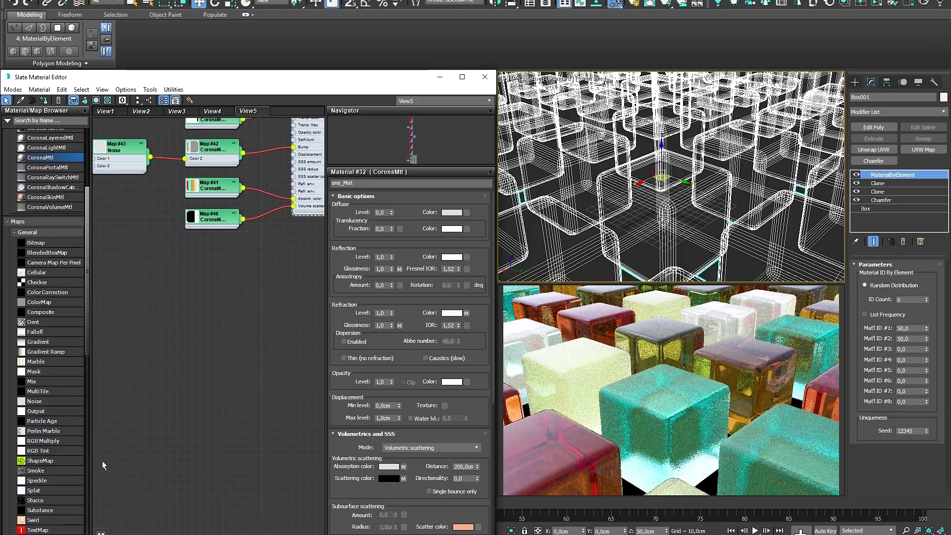
Add a new CoronaMultiMap below the one_Mat map nodes and open its mode options
{"action": "scroll", "coordinate": [56, 449], "scroll_direction": "down", "scroll_amount": 6}
{"action": "left_click_drag", "start_coordinate": [52, 427], "coordinate": [210, 334]}
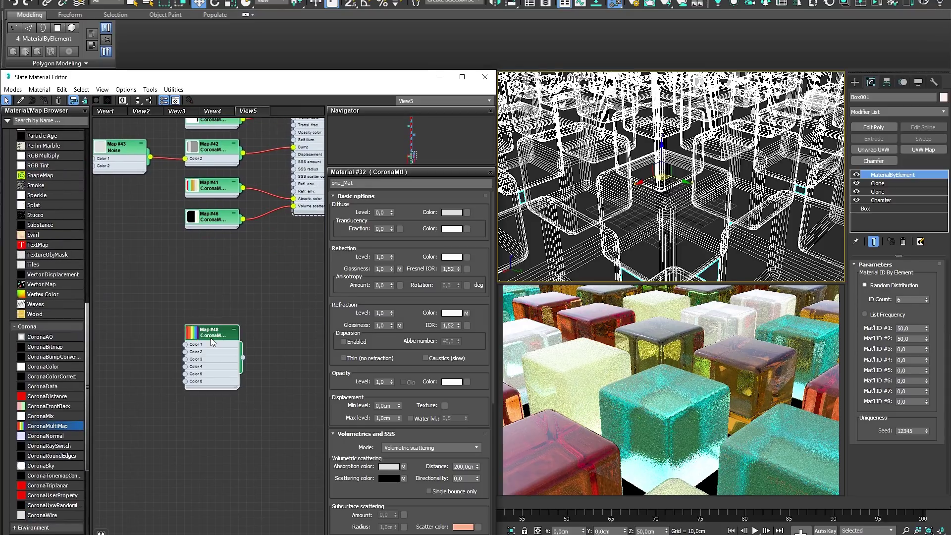
{"action": "double_click", "coordinate": [212, 338]}
{"action": "left_click", "coordinate": [401, 209]}
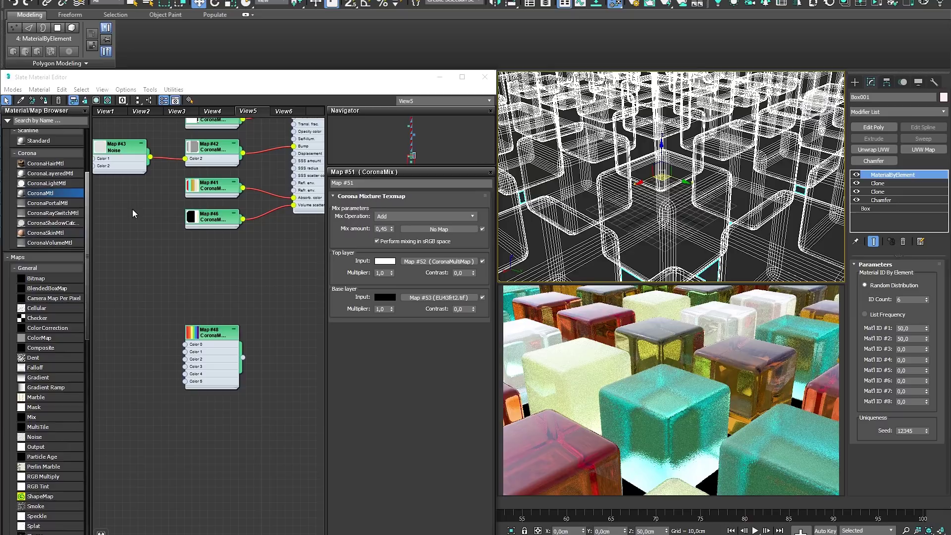
In View6, assign Material #34 to the boxes and connect the Colors CoronaMultiMap to its Diffuse color
{"action": "left_click", "coordinate": [291, 114]}
{"action": "left_click", "coordinate": [301, 200]}
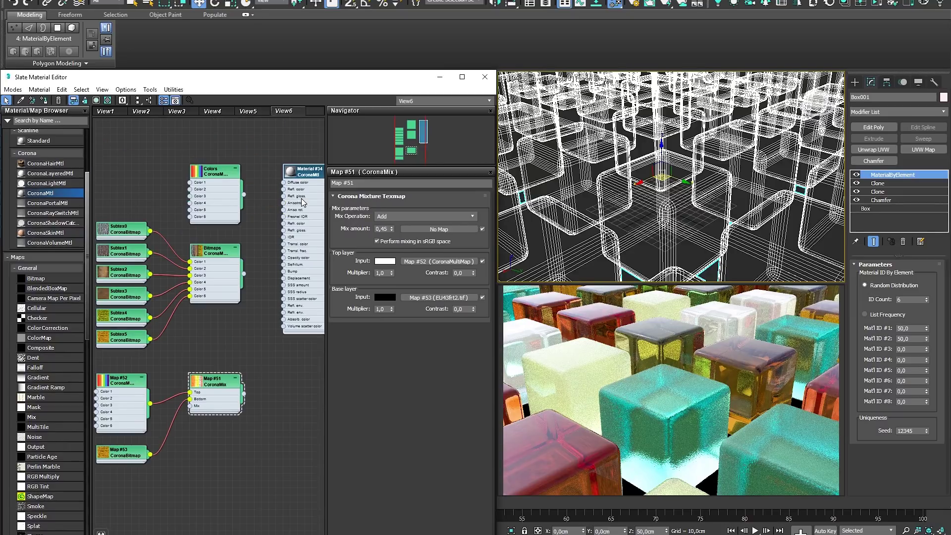
{"action": "key", "text": "a"}
{"action": "left_click_drag", "start_coordinate": [244, 195], "coordinate": [284, 182]}
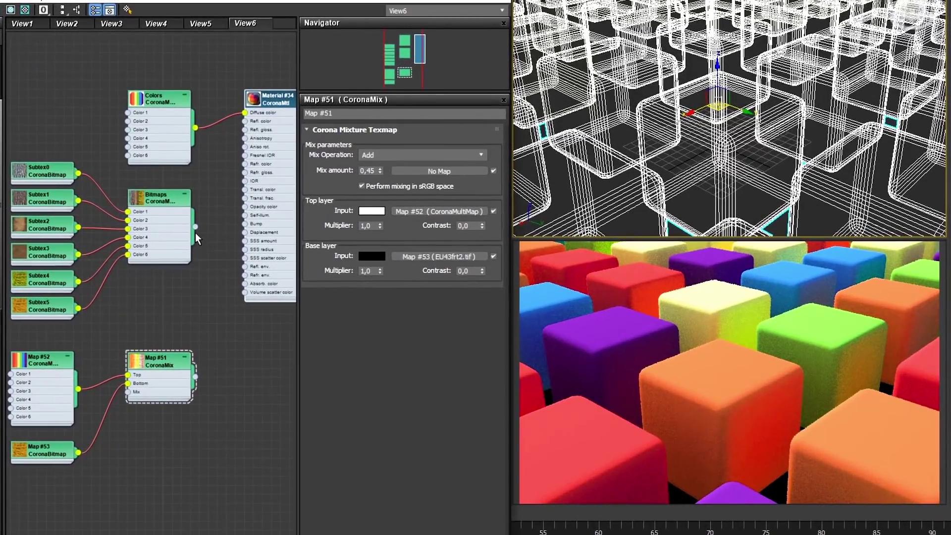
Connect the Bitmaps CoronaMultiMap and then the Map #51 CoronaMix to the Diffuse color of Material #34
{"action": "left_click_drag", "start_coordinate": [215, 244], "coordinate": [262, 156]}
{"action": "left_click_drag", "start_coordinate": [245, 111], "coordinate": [245, 111]}
{"action": "left_click_drag", "start_coordinate": [195, 377], "coordinate": [244, 112]}
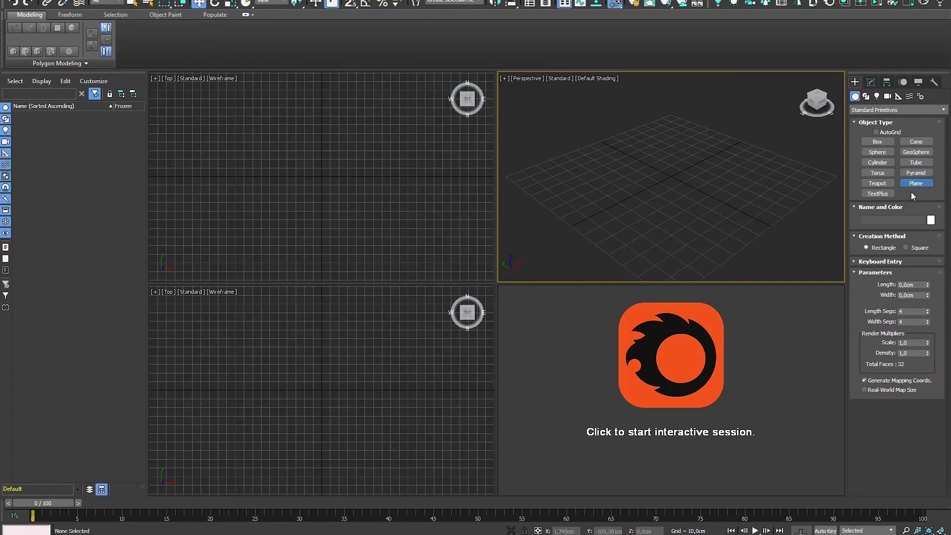
Create a plane about 137 × 138 cm in the perspective view and assign a new CoronaMtl to it
{"action": "left_click_drag", "start_coordinate": [670, 115], "coordinate": [667, 280]}
{"action": "key", "text": "m"}
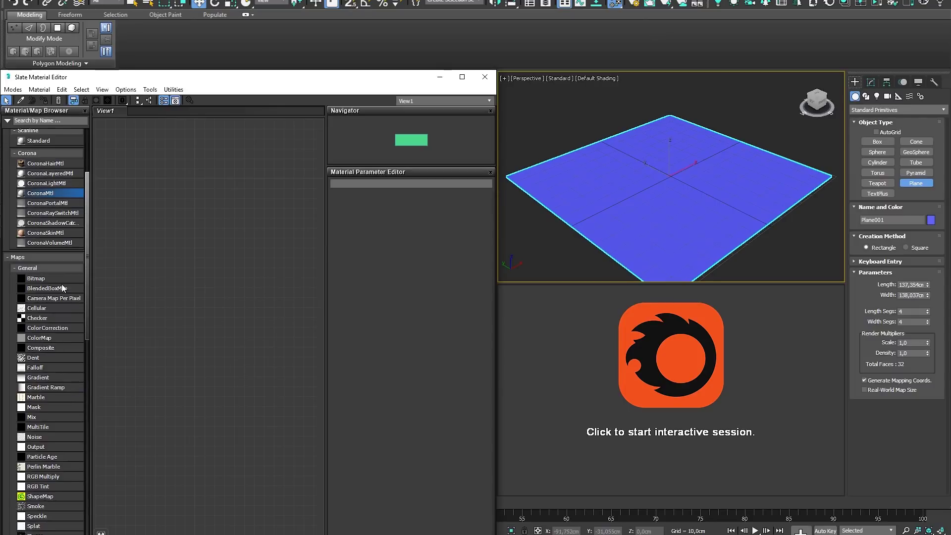
{"action": "left_click_drag", "start_coordinate": [239, 235], "coordinate": [239, 234]}
{"action": "left_click", "coordinate": [246, 210]}
{"action": "left_click", "coordinate": [241, 241]}
{"action": "key", "text": "a"}
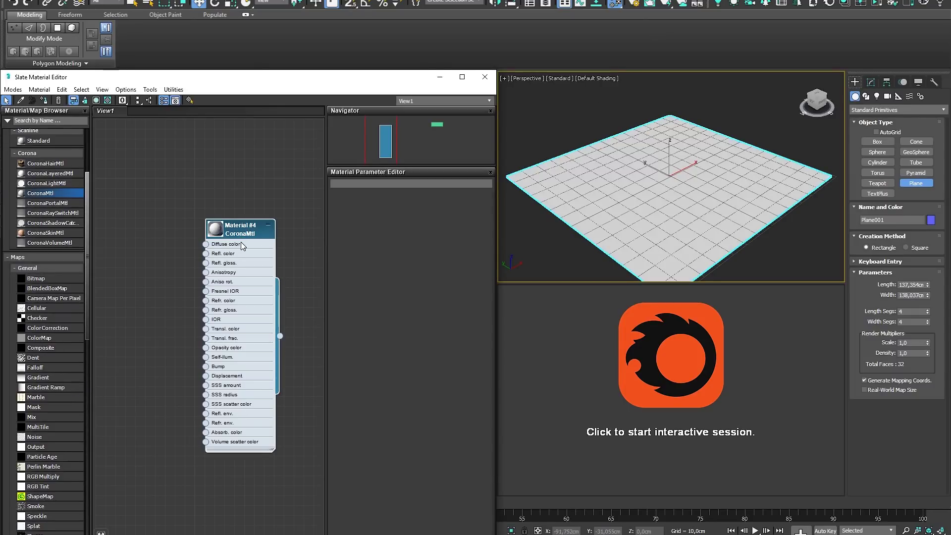
Start the interactive rendering and connect a new CoronaMultiMap to the CoronaMtl's Diffuse color
{"action": "left_click", "coordinate": [708, 357]}
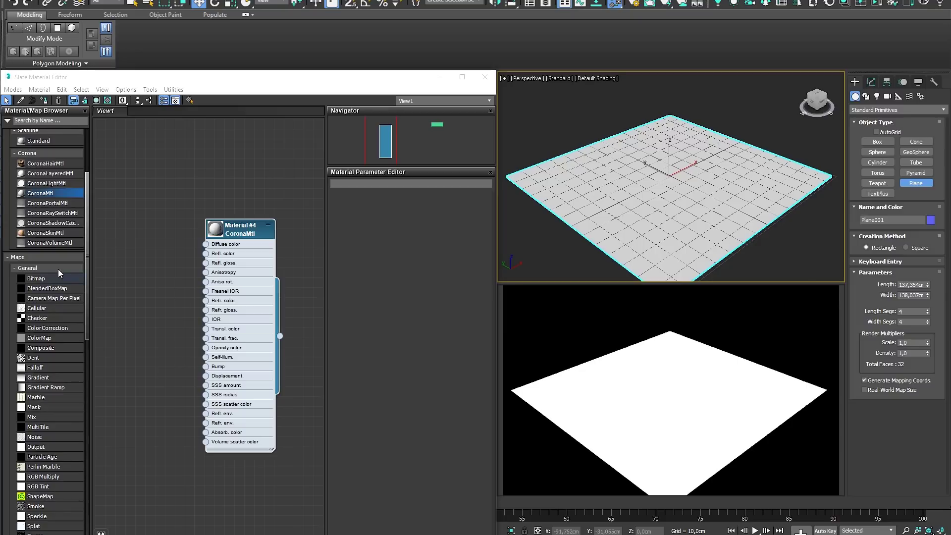
{"action": "scroll", "coordinate": [59, 273], "scroll_direction": "down", "scroll_amount": 10}
{"action": "left_click_drag", "start_coordinate": [47, 461], "coordinate": [129, 243]}
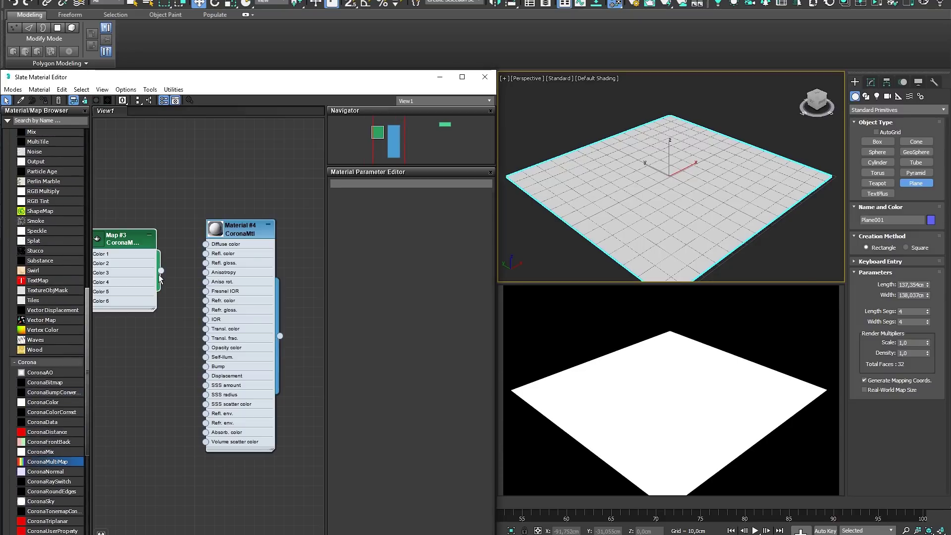
{"action": "left_click_drag", "start_coordinate": [207, 244], "coordinate": [207, 244]}
{"action": "middle_click_drag", "start_coordinate": [174, 337], "coordinate": [219, 312]}
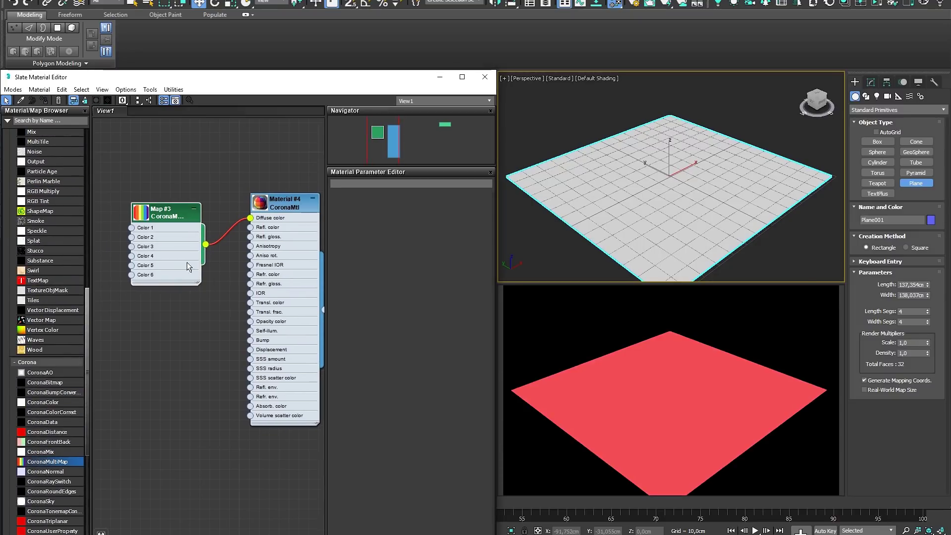
Set the new CoronaMultiMap's mode to Mesh Element
{"action": "double_click", "coordinate": [171, 212]}
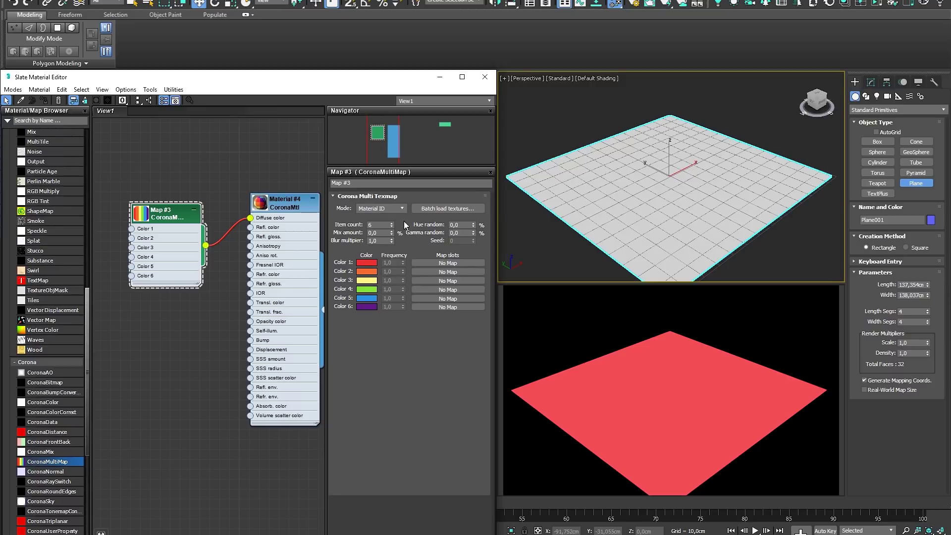
{"action": "left_click", "coordinate": [396, 208]}
{"action": "left_click", "coordinate": [376, 238]}
Clone the plane along its Y axis as four instances to form a row of five
{"action": "right_click", "coordinate": [645, 182]}
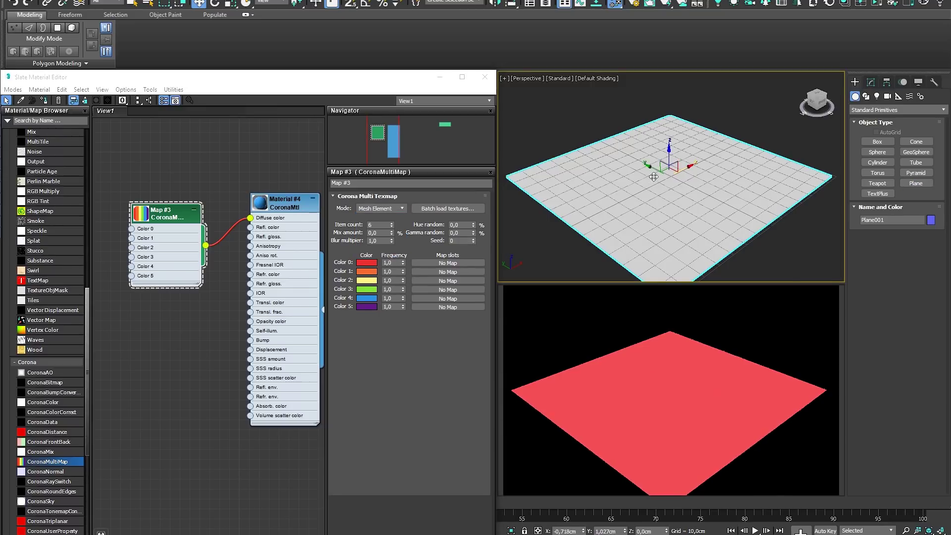
{"action": "scroll", "coordinate": [652, 177], "scroll_direction": "down", "scroll_amount": 5}
{"action": "left_click_drag", "start_coordinate": [673, 197], "coordinate": [601, 157], "text": "shift"}
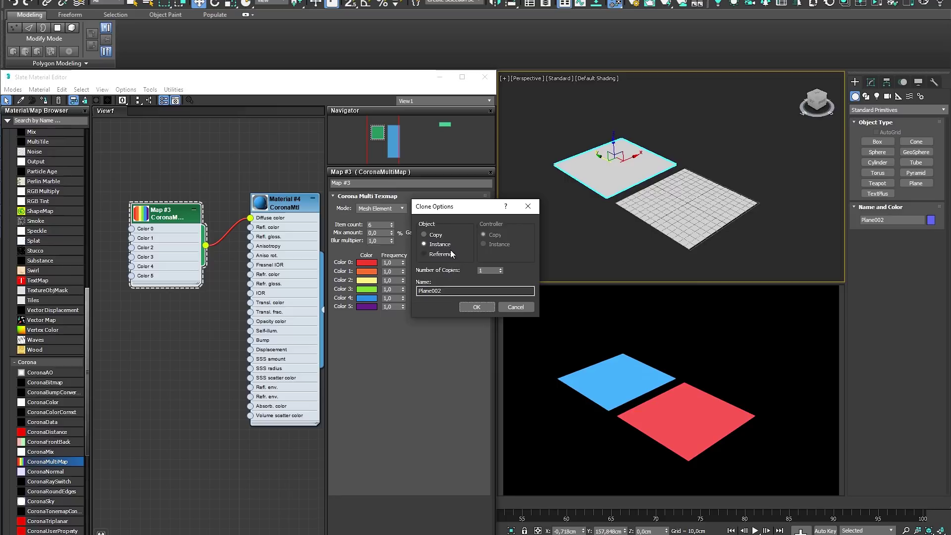
{"action": "triple_click", "coordinate": [500, 268]}
{"action": "left_click", "coordinate": [485, 305]}
Clone the whole row of five planes along the X axis as instances to build a grid, and clear the selection
{"action": "middle_click_drag", "start_coordinate": [660, 187], "coordinate": [689, 176]}
{"action": "left_click_drag", "start_coordinate": [511, 130], "coordinate": [680, 276], "text": "ctrl"}
{"action": "mouse_move", "coordinate": [626, 149]}
{"action": "left_mouse_down", "text": "shift"}
{"action": "mouse_move", "coordinate": [721, 125]}
{"action": "mouse_move", "coordinate": [704, 130]}
{"action": "left_mouse_up", "text": "shift"}
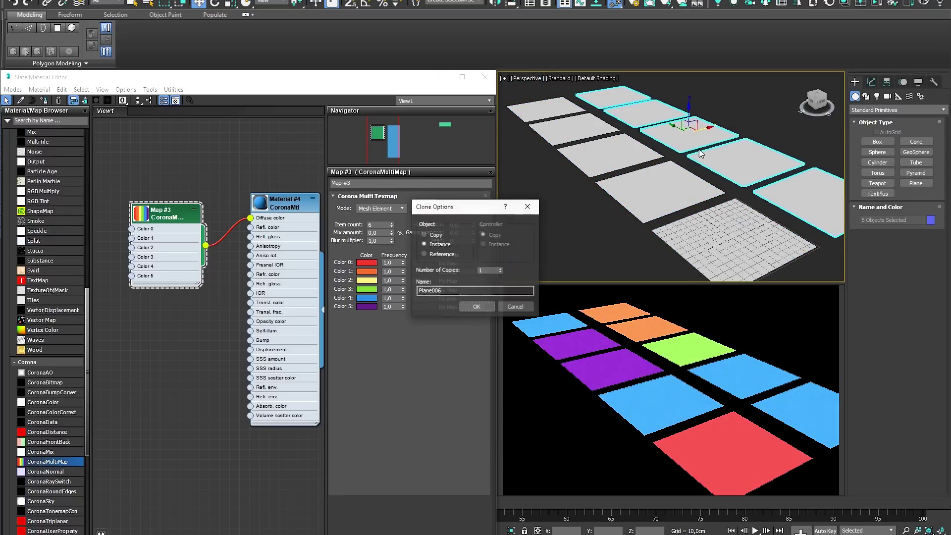
{"action": "double_click", "coordinate": [501, 269]}
{"action": "left_click", "coordinate": [487, 307]}
{"action": "middle_click_drag", "start_coordinate": [716, 194], "coordinate": [614, 227]}
{"action": "left_click", "coordinate": [643, 224]}
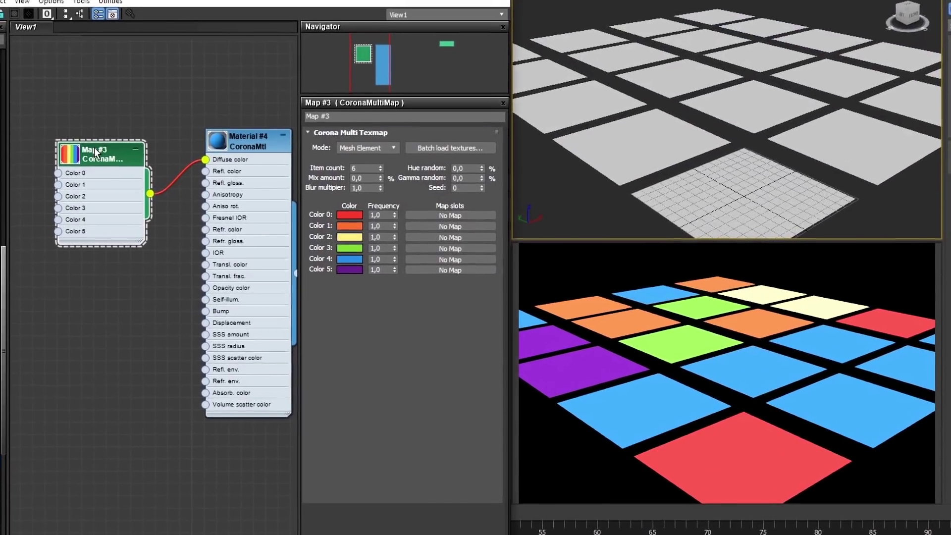
Set the CoronaMultiMap's mode to Primitive for the plane grid
{"action": "left_click", "coordinate": [392, 146]}
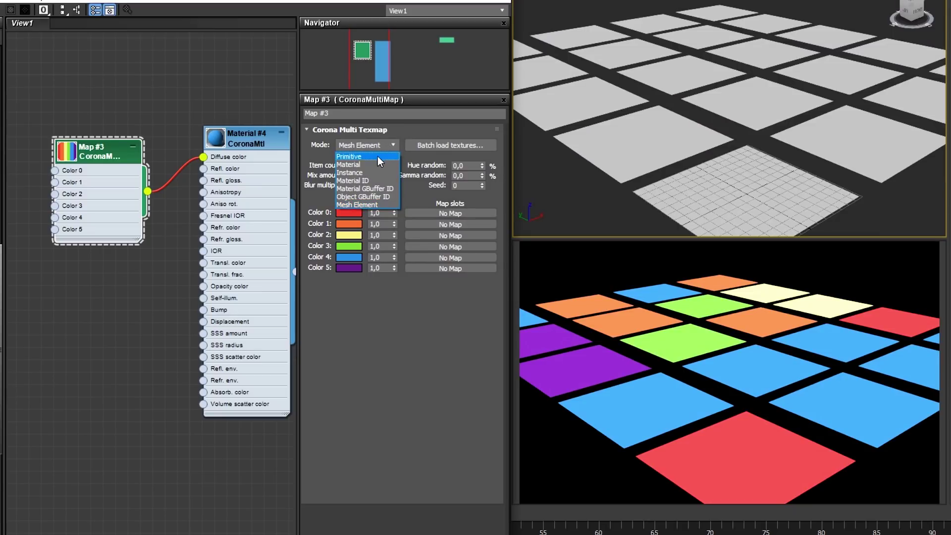
{"action": "left_click", "coordinate": [377, 156]}
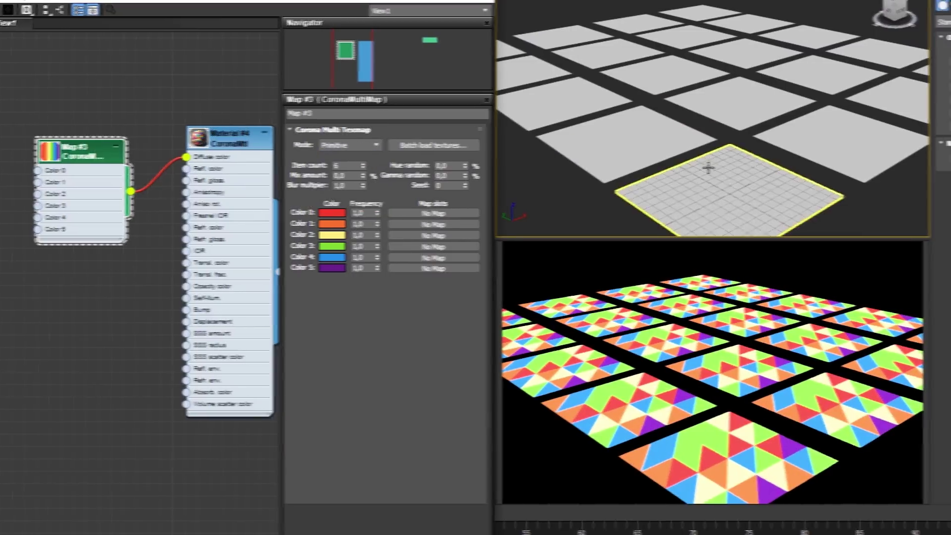
Select the front plane and reduce its length and width segments to 1 each
{"action": "left_click", "coordinate": [709, 169]}
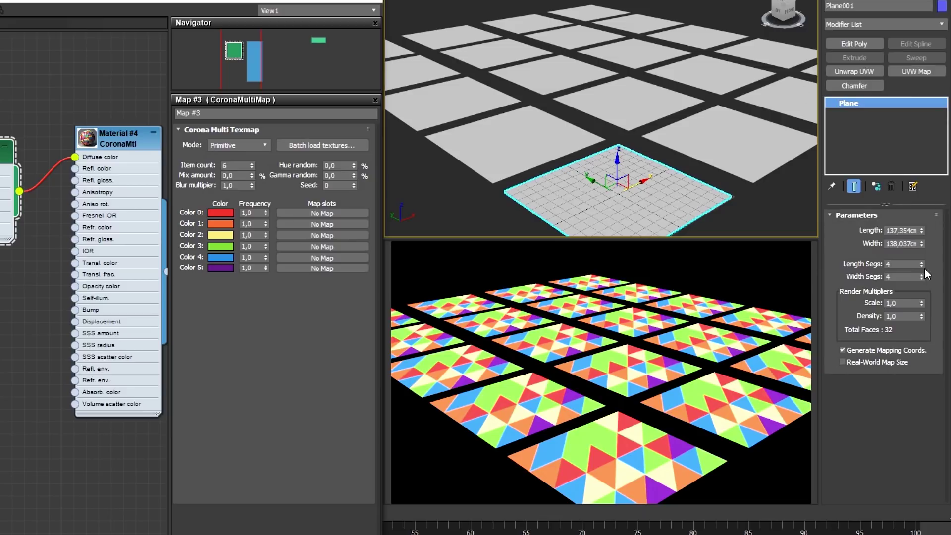
{"action": "left_click", "coordinate": [922, 265]}
{"action": "left_click", "coordinate": [922, 265]}
{"action": "left_click", "coordinate": [922, 266]}
{"action": "left_click", "coordinate": [922, 278]}
{"action": "left_click", "coordinate": [922, 278]}
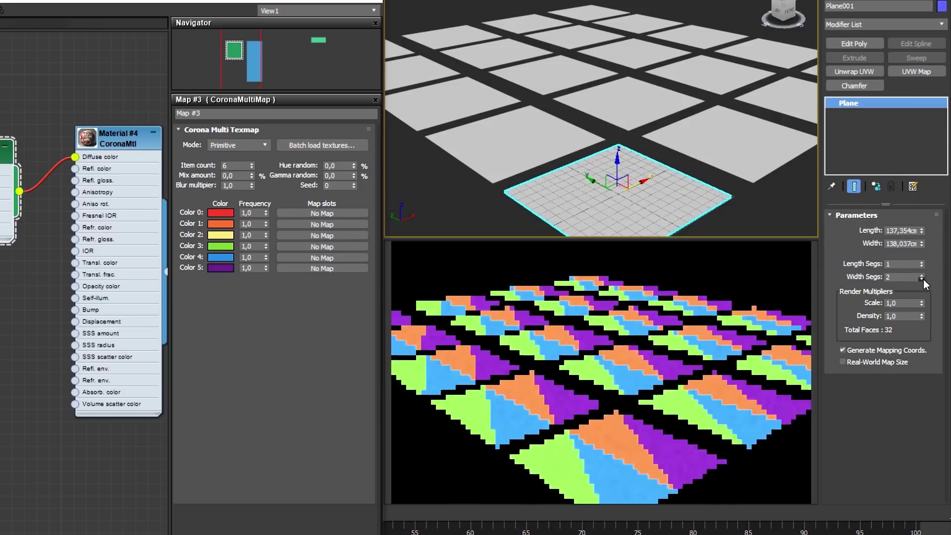
{"action": "left_click", "coordinate": [922, 278]}
Switch the perspective viewport to wireframe display and raise the front plane's length segments
{"action": "key", "text": "F3"}
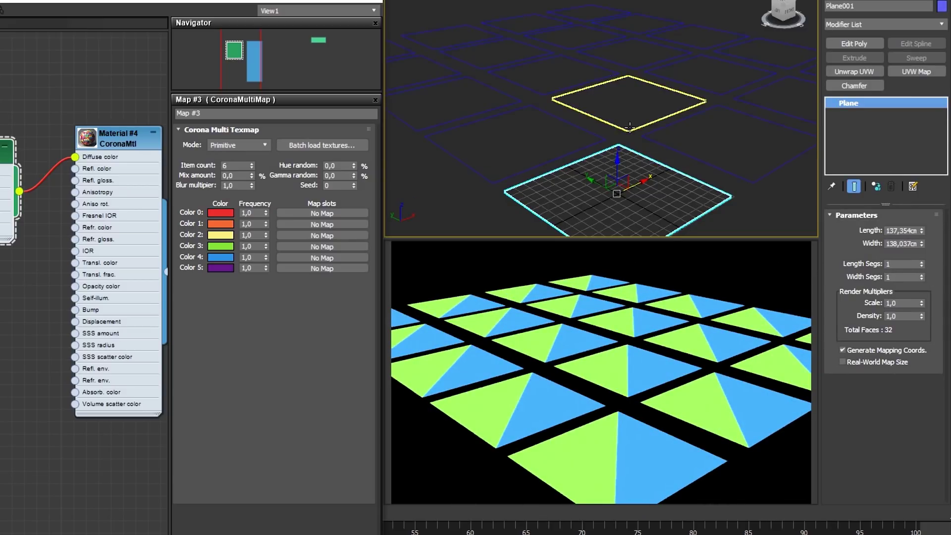
{"action": "key", "text": "F3"}
{"action": "key", "text": "F3"}
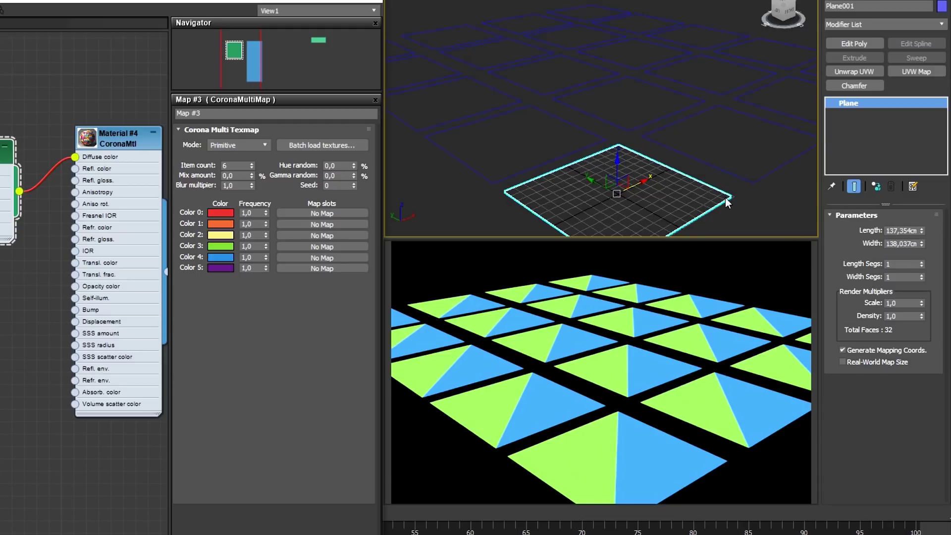
{"action": "left_click", "coordinate": [922, 262]}
{"action": "left_click", "coordinate": [922, 262]}
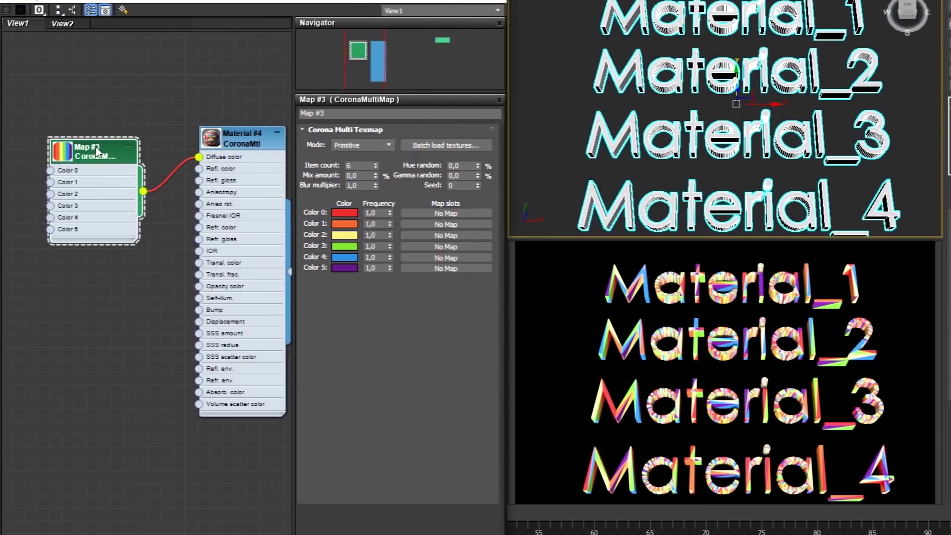
In the text scene, set the CoronaMultiMap's mode to Material
{"action": "left_click", "coordinate": [327, 146]}
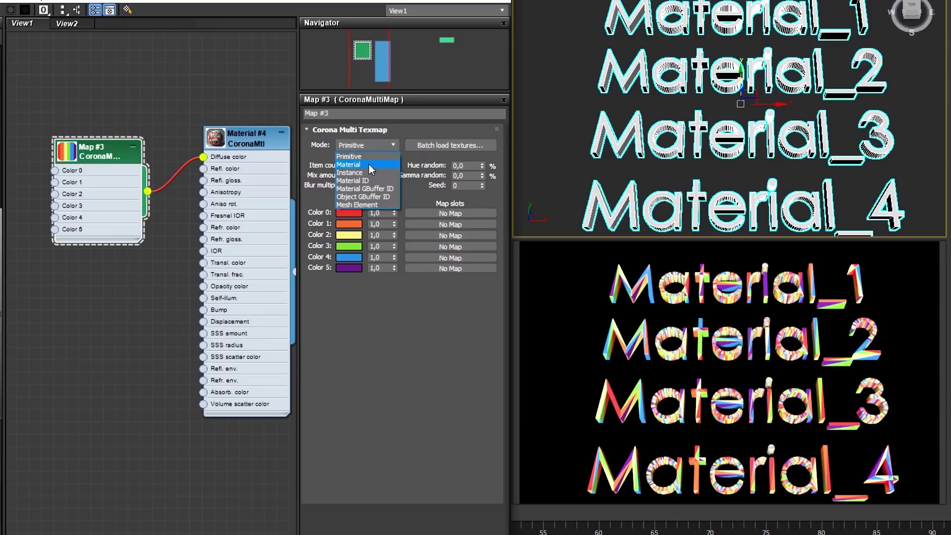
{"action": "left_click", "coordinate": [299, 164]}
Clone the CoronaMtl three times down the node view, keeping the CoronaMultiMap wired to every Diffuse color
{"action": "scroll", "coordinate": [214, 218], "scroll_direction": "down", "scroll_amount": 3}
{"action": "middle_click_drag", "start_coordinate": [214, 217], "coordinate": [218, 175]}
{"action": "left_click_drag", "start_coordinate": [237, 158], "coordinate": [225, 363], "text": "shift"}
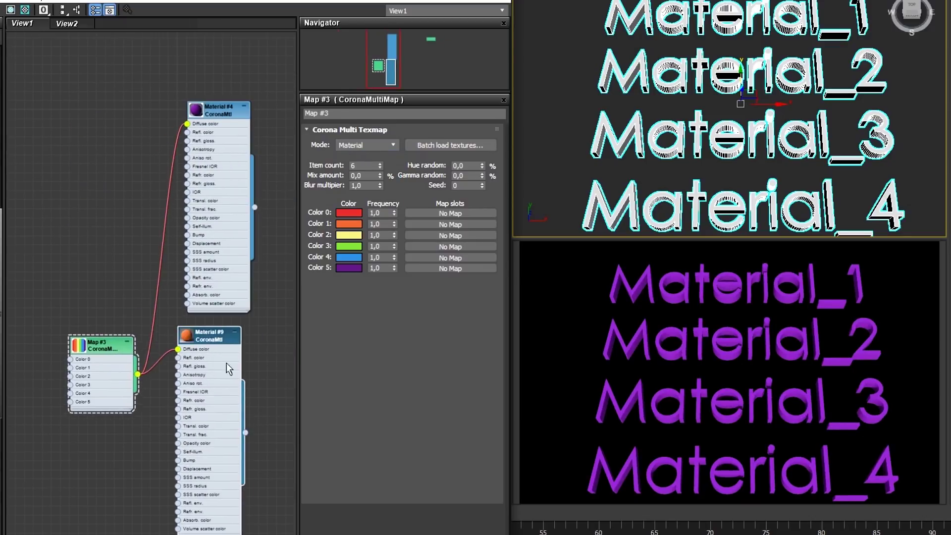
{"action": "scroll", "coordinate": [225, 362], "scroll_direction": "down", "scroll_amount": 4}
{"action": "middle_click_drag", "start_coordinate": [222, 361], "coordinate": [230, 283]}
{"action": "left_click_drag", "start_coordinate": [229, 284], "coordinate": [223, 427], "text": "shift"}
{"action": "scroll", "coordinate": [246, 377], "scroll_direction": "down", "scroll_amount": 1}
{"action": "middle_click_drag", "start_coordinate": [246, 376], "coordinate": [243, 223]}
{"action": "left_click_drag", "start_coordinate": [233, 293], "coordinate": [232, 434], "text": "shift"}
{"action": "scroll", "coordinate": [232, 433], "scroll_direction": "down", "scroll_amount": 2}
{"action": "middle_click_drag", "start_coordinate": [233, 433], "coordinate": [210, 466]}
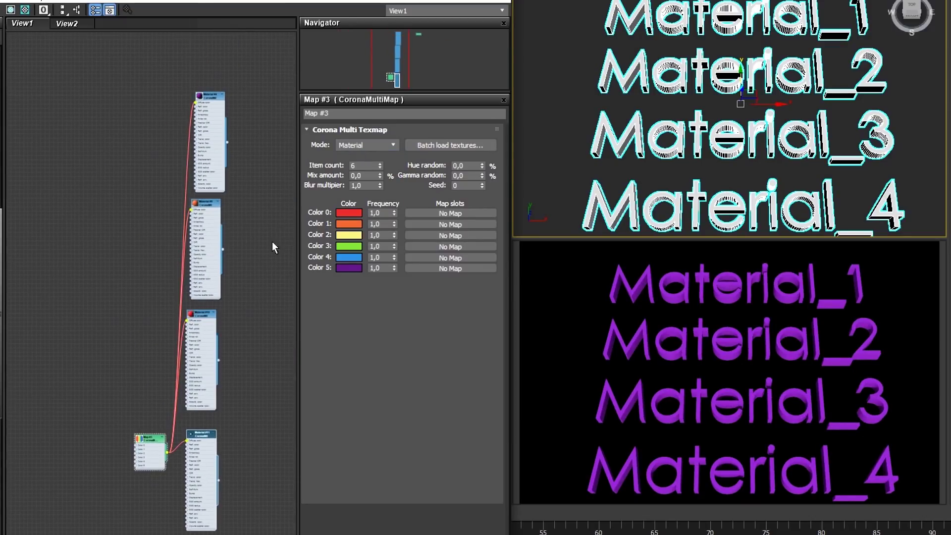
Assign the second, third and fourth cloned materials to the Material_2, Material_3 and Material_4 text objects respectively
{"action": "left_click", "coordinate": [617, 75]}
{"action": "left_click", "coordinate": [213, 260]}
{"action": "key", "text": "a"}
{"action": "left_click", "coordinate": [634, 142]}
{"action": "left_click", "coordinate": [190, 371]}
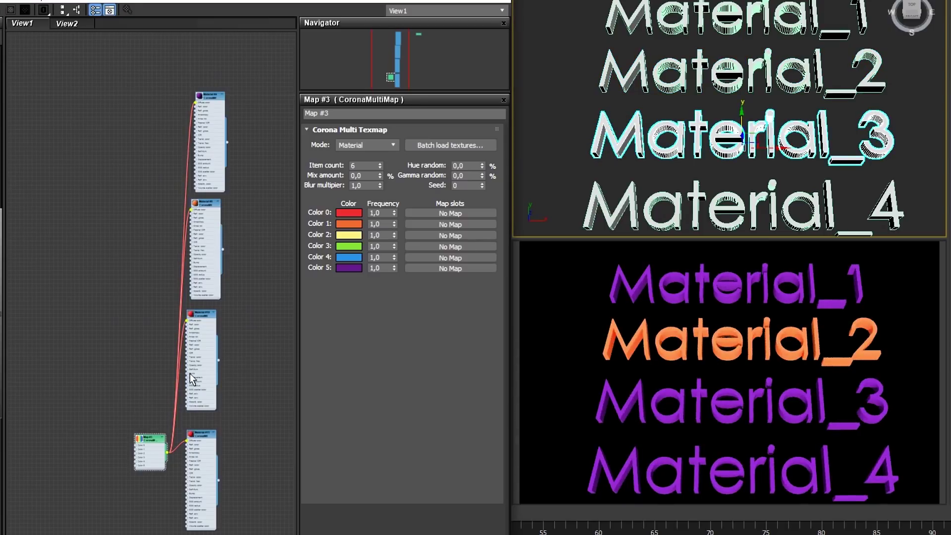
{"action": "key", "text": "a"}
{"action": "left_click", "coordinate": [668, 224]}
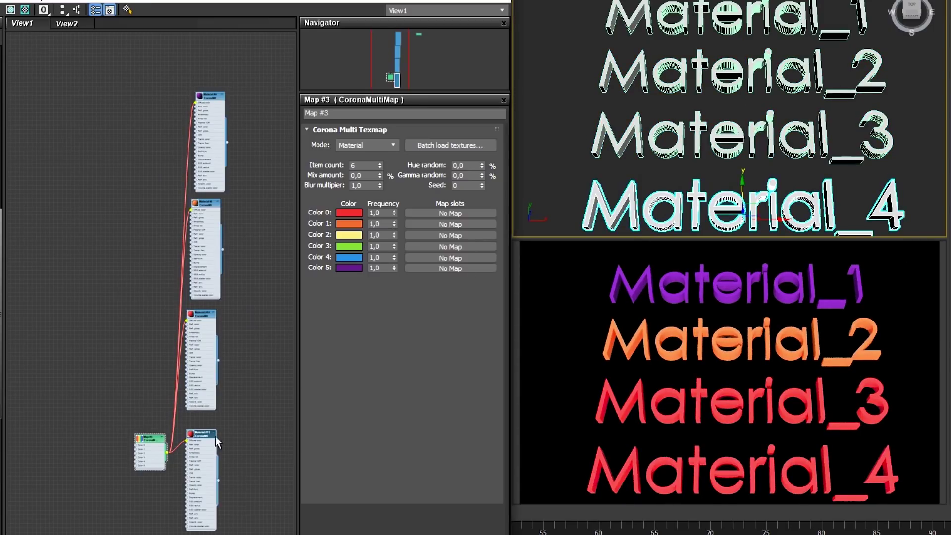
Move the CoronaMultiMap node beside the middle of the materials and raise its Seed step by step past 10
{"action": "left_click_drag", "start_coordinate": [153, 449], "coordinate": [111, 277]}
{"action": "left_click", "coordinate": [484, 183]}
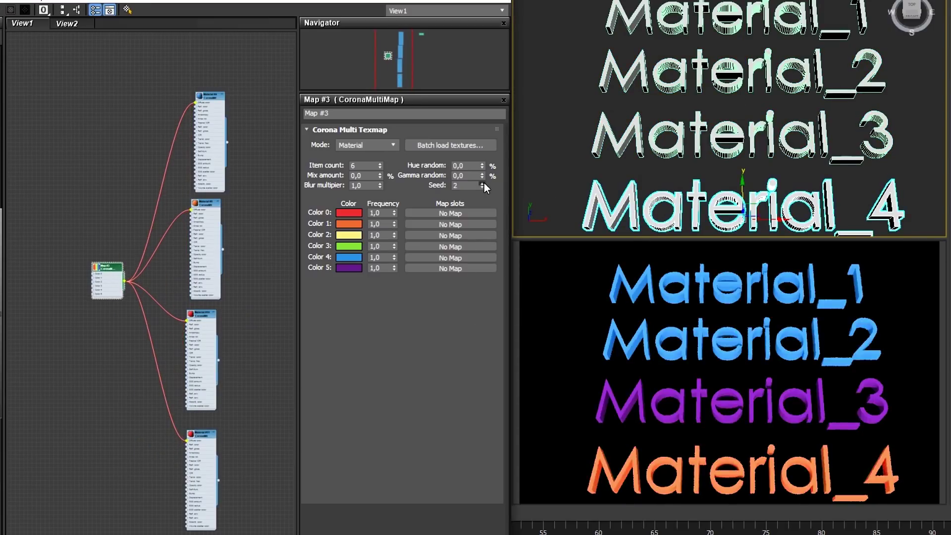
{"action": "left_click", "coordinate": [483, 183]}
{"action": "left_click", "coordinate": [483, 184]}
{"action": "left_click", "coordinate": [483, 183]}
{"action": "left_click", "coordinate": [483, 183]}
{"action": "left_click", "coordinate": [484, 183]}
{"action": "left_click", "coordinate": [484, 183]}
{"action": "left_click", "coordinate": [483, 183]}
{"action": "left_click", "coordinate": [483, 183]}
{"action": "left_click", "coordinate": [483, 183]}
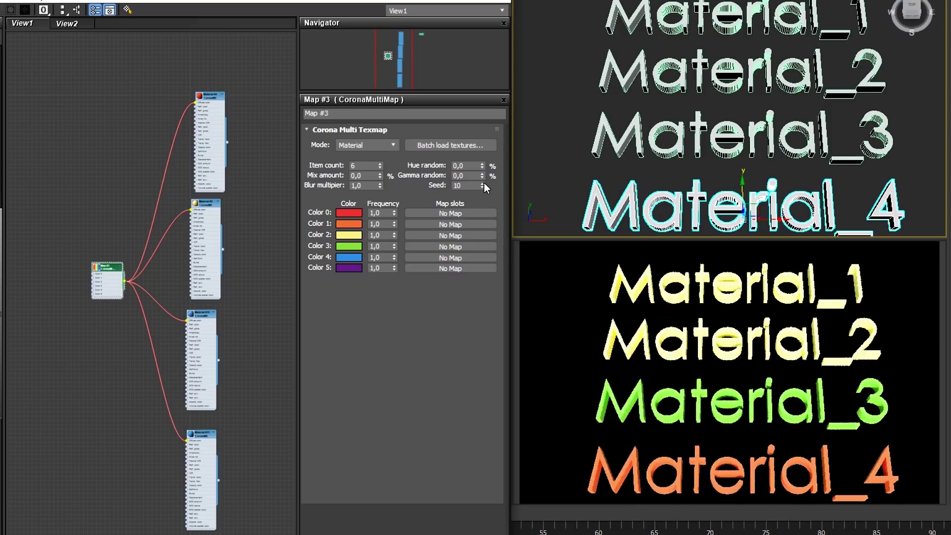
{"action": "left_click", "coordinate": [483, 183]}
{"action": "left_click", "coordinate": [483, 183]}
{"action": "left_click", "coordinate": [483, 183]}
{"action": "left_click", "coordinate": [483, 182]}
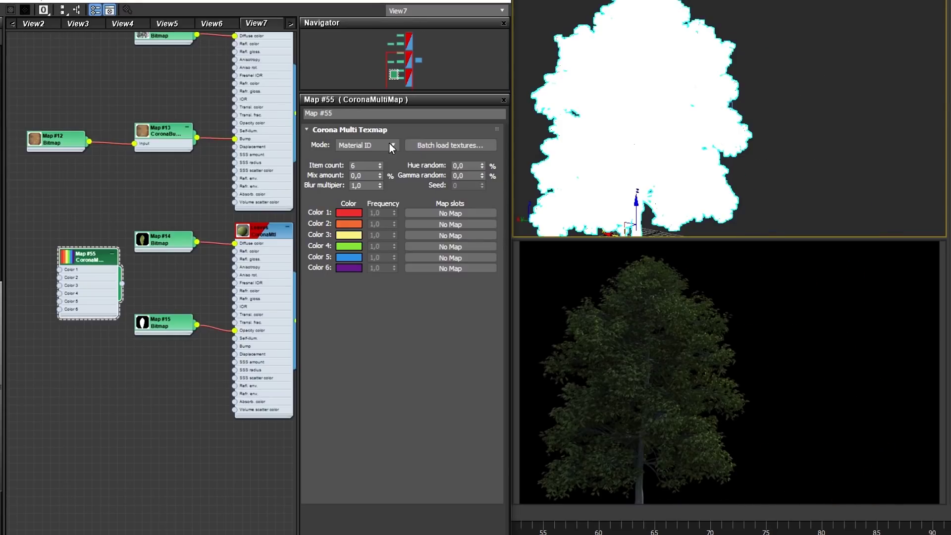
Set the tree scene's CoronaMultiMap to Instance mode and connect it to the leaves material's Diffuse color
{"action": "left_click", "coordinate": [392, 145]}
{"action": "left_click", "coordinate": [367, 175]}
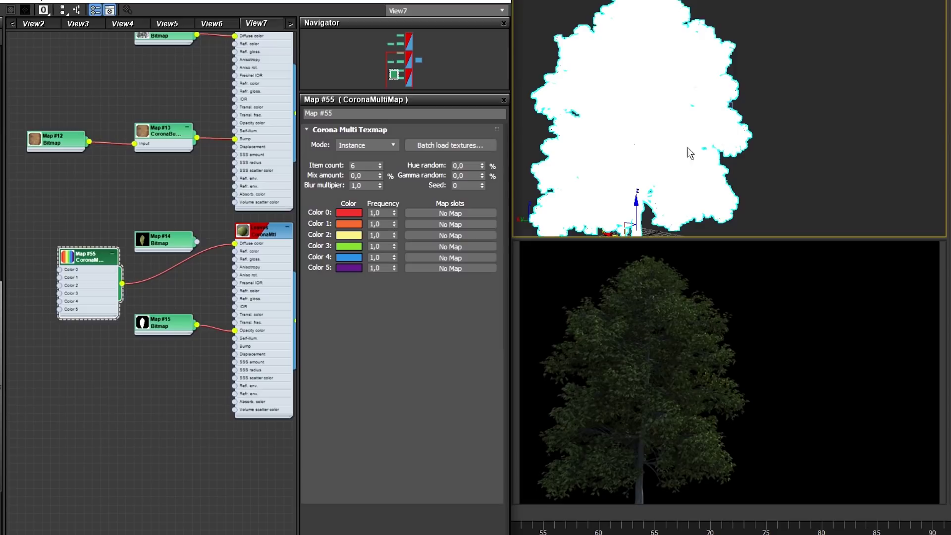
Clone the tree as three instances receding in a row behind the original
{"action": "middle_click_drag", "start_coordinate": [639, 223], "coordinate": [640, 190]}
{"action": "left_click_drag", "start_coordinate": [623, 205], "coordinate": [812, 139], "text": "shift"}
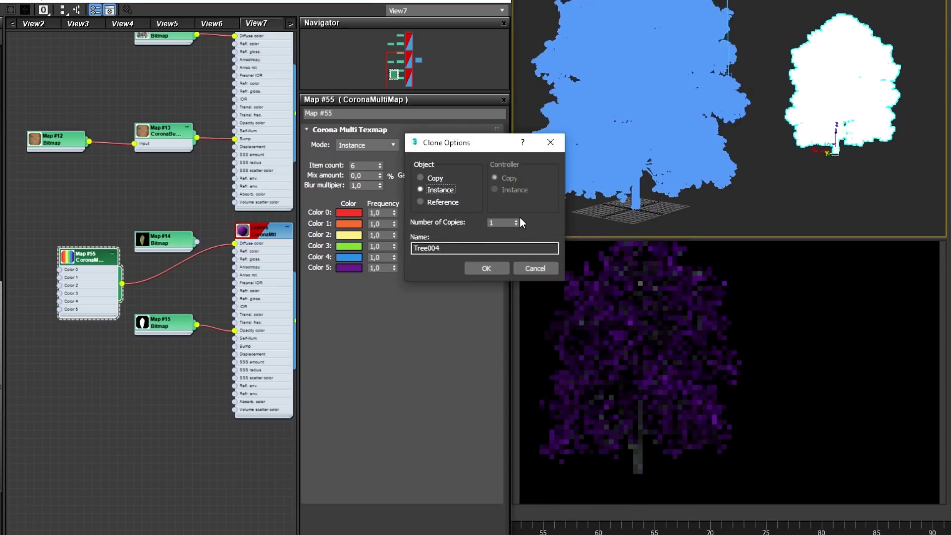
{"action": "left_click", "coordinate": [491, 267]}
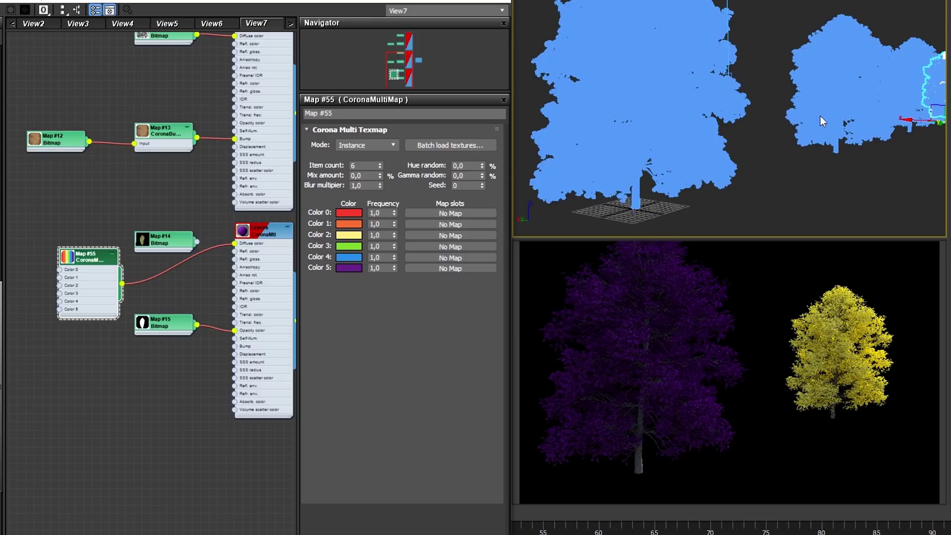
{"action": "middle_click_drag", "start_coordinate": [846, 165], "coordinate": [834, 167]}
{"action": "middle_click_drag", "start_coordinate": [852, 87], "coordinate": [761, 117]}
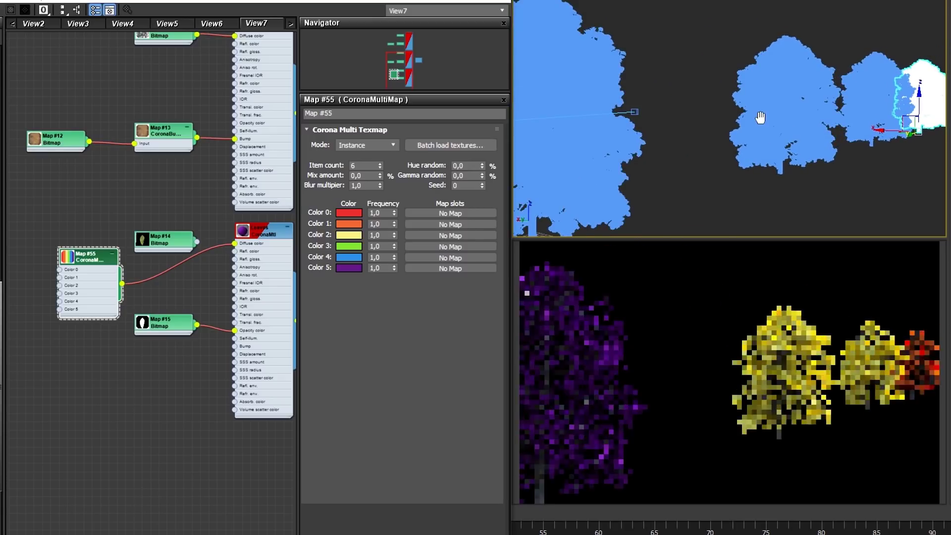
Connect the leaf bitmap Map #14 to the CoronaMultiMap's Color 0 and reduce the item count to 1
{"action": "left_click_drag", "start_coordinate": [191, 242], "coordinate": [66, 226]}
{"action": "left_click_drag", "start_coordinate": [43, 279], "coordinate": [60, 269]}
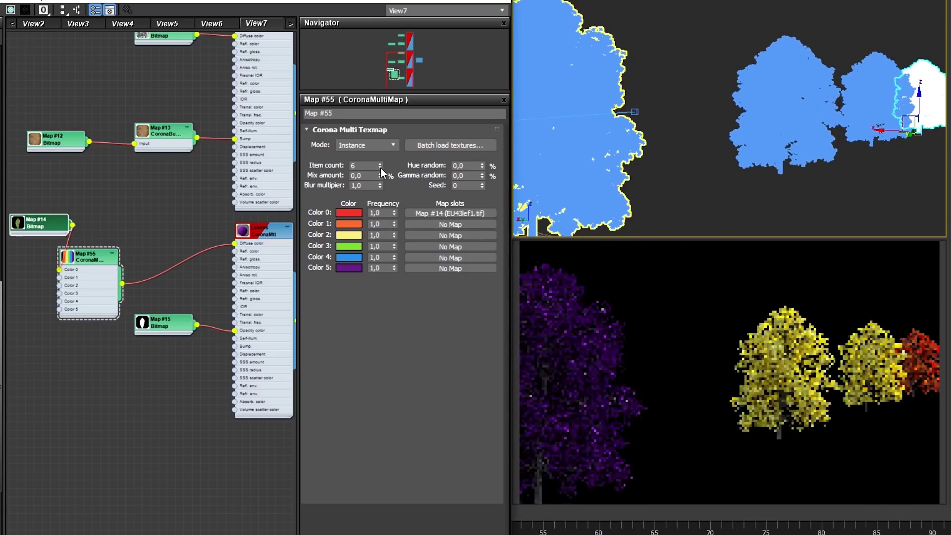
{"action": "double_click", "coordinate": [381, 168]}
{"action": "double_click", "coordinate": [381, 167]}
{"action": "left_click", "coordinate": [380, 168]}
Set the CoronaMultiMap's Hue random to 50 % and Gamma random to 20 %
{"action": "left_click_drag", "start_coordinate": [452, 166], "coordinate": [525, 186]}
{"action": "type", "text": "50"}
{"action": "key", "text": "Return"}
{"action": "key", "text": "Tab"}
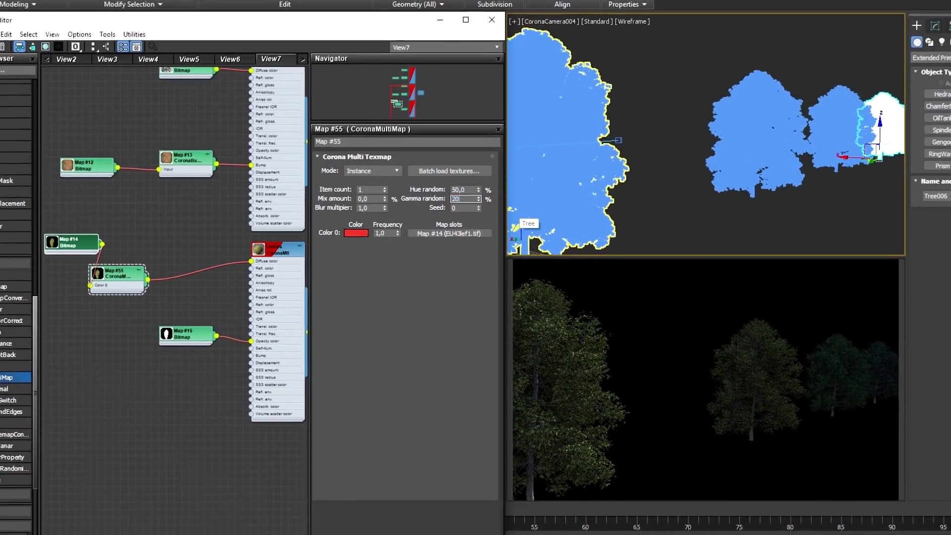
{"action": "type", "text": "5"}
{"action": "key", "text": "Return"}
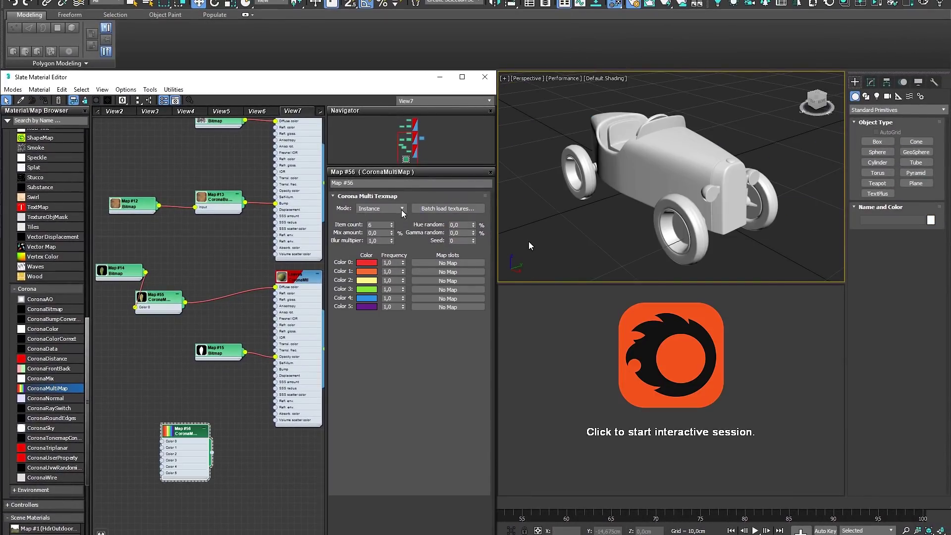
Set the new CoronaMultiMap's mode to Material ID
{"action": "left_click", "coordinate": [402, 209]}
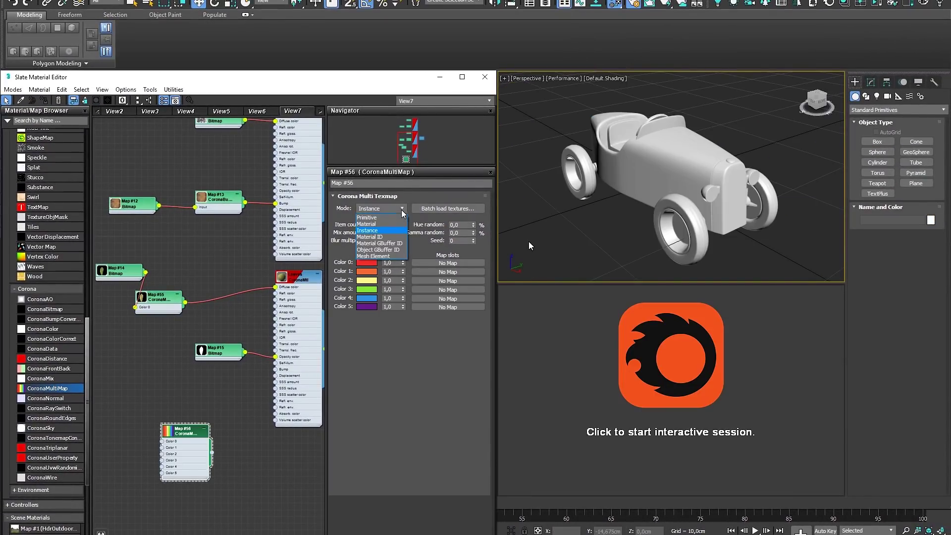
{"action": "left_click", "coordinate": [369, 237]}
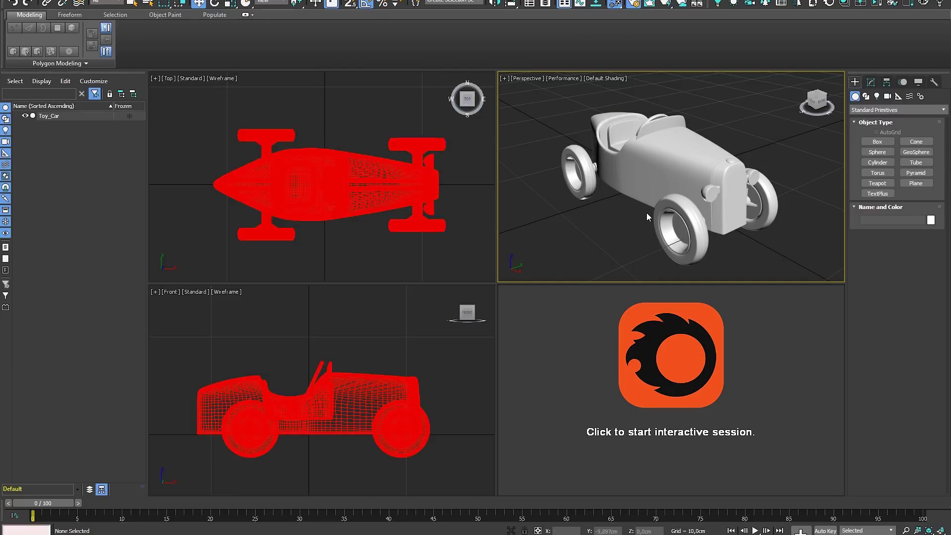
Examine Toy_Car's material ID assignments at element level by selecting the elements with IDs 4 and 5
{"action": "left_click", "coordinate": [666, 192]}
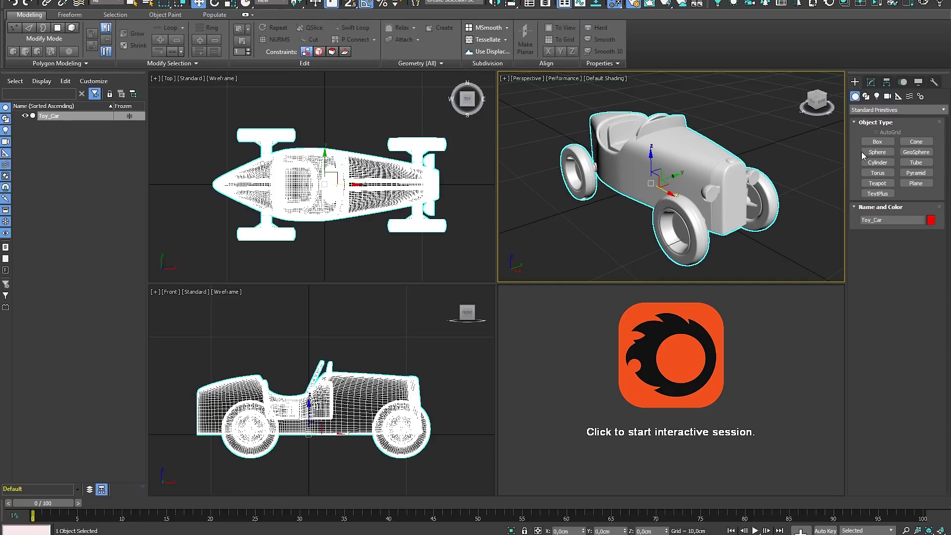
{"action": "left_click", "coordinate": [871, 83]}
{"action": "left_click", "coordinate": [919, 277]}
{"action": "left_click", "coordinate": [696, 227]}
{"action": "left_click", "coordinate": [887, 442]}
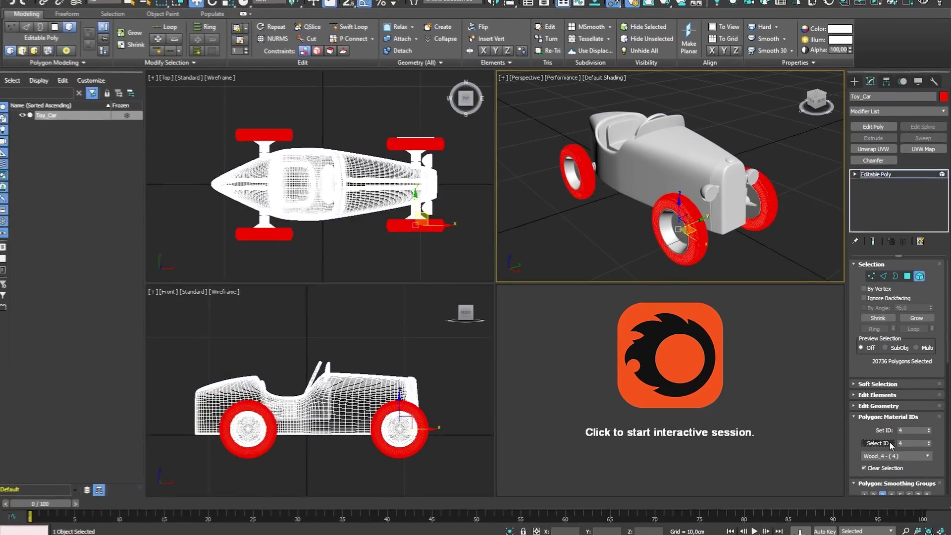
{"action": "left_click", "coordinate": [929, 441]}
{"action": "left_click", "coordinate": [883, 442]}
Examine the car's remaining parts by selecting the elements with material IDs 3, 2 and 1 in turn
{"action": "left_click", "coordinate": [923, 500]}
{"action": "left_click", "coordinate": [923, 500]}
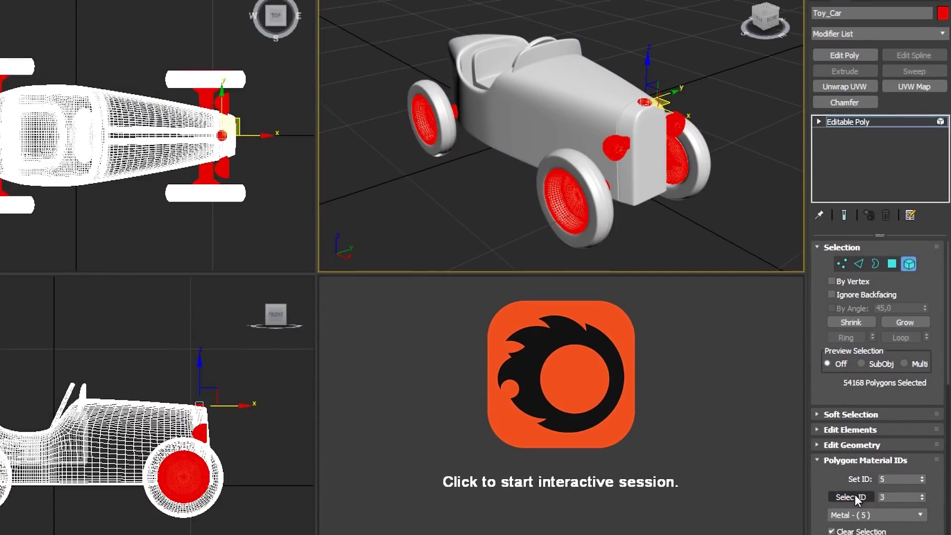
{"action": "left_click", "coordinate": [854, 495]}
{"action": "left_click", "coordinate": [922, 500]}
{"action": "left_click", "coordinate": [862, 497]}
{"action": "left_click", "coordinate": [872, 498]}
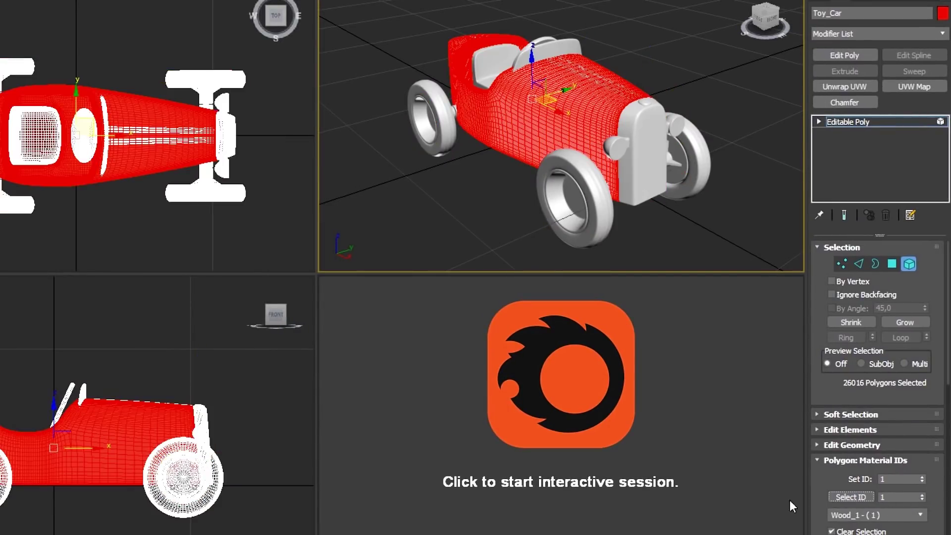
Leave element editing, start the interactive rendering and inspect the wooden toy car up close
{"action": "left_click", "coordinate": [818, 1]}
{"action": "left_click", "coordinate": [569, 379]}
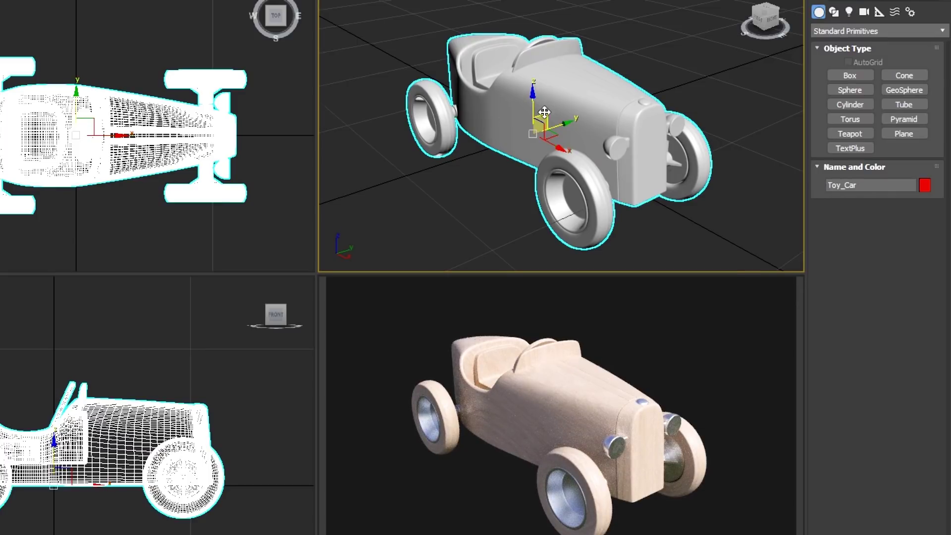
{"action": "mouse_move", "coordinate": [543, 108]}
{"action": "middle_mouse_down", "text": "alt"}
{"action": "mouse_move", "coordinate": [464, 105]}
{"action": "mouse_move", "coordinate": [548, 104]}
{"action": "middle_mouse_up", "text": "alt"}
{"action": "scroll", "coordinate": [547, 104], "scroll_direction": "up", "scroll_amount": 3}
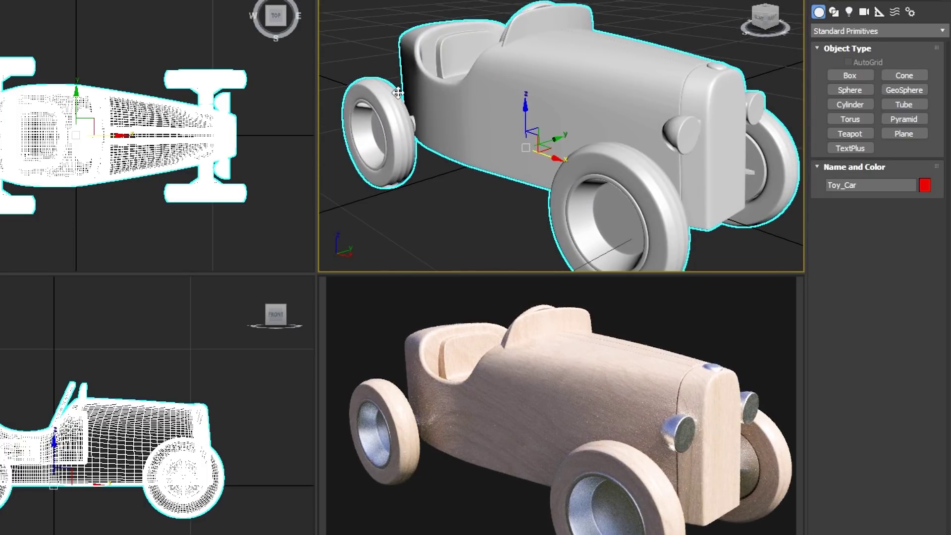
{"action": "scroll", "coordinate": [537, 112], "scroll_direction": "down", "scroll_amount": 3}
{"action": "mouse_move", "coordinate": [537, 112]}
{"action": "middle_mouse_down", "text": "alt"}
{"action": "mouse_move", "coordinate": [529, 107]}
{"action": "mouse_move", "coordinate": [553, 105]}
{"action": "middle_mouse_up", "text": "alt"}
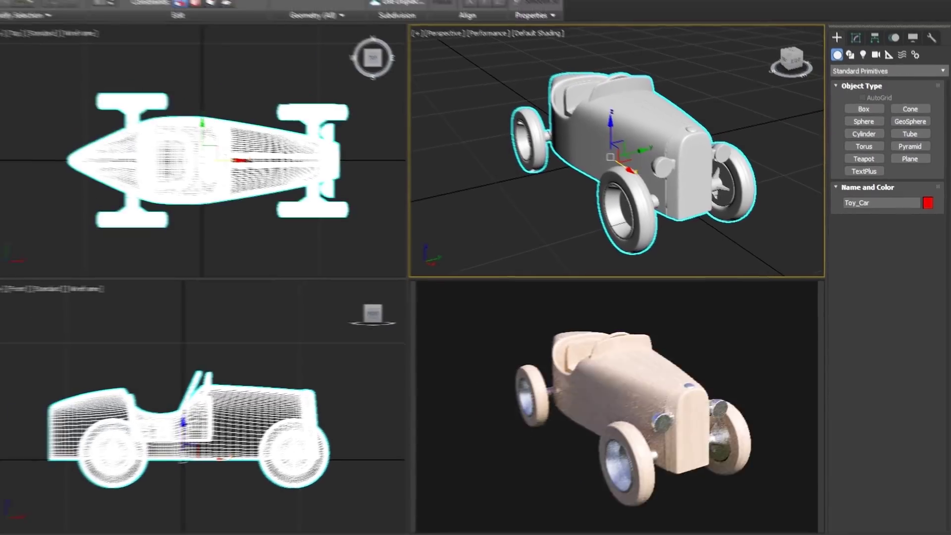
Open the Slate Material Editor at the car's wood material and add a CoronaMultiMap near its diffuse map
{"action": "key", "text": "m"}
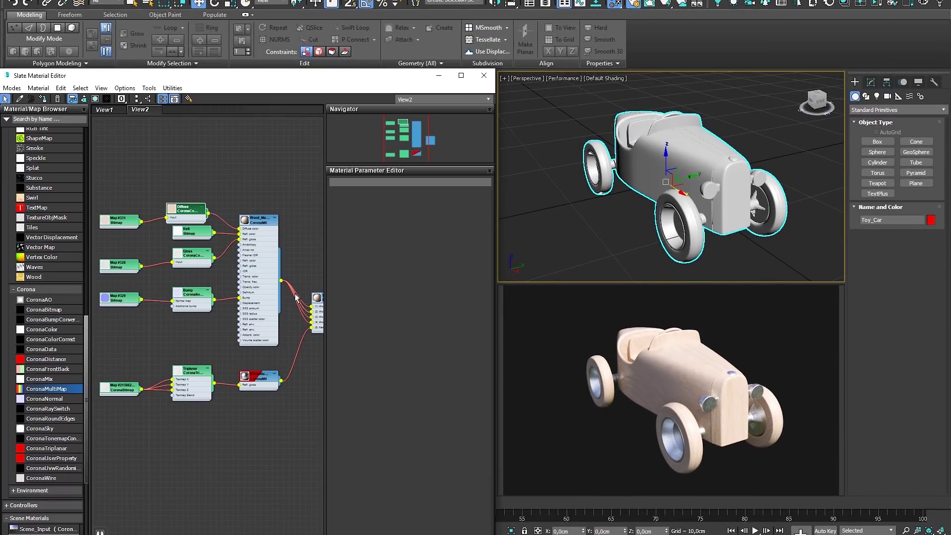
{"action": "scroll", "coordinate": [307, 278], "scroll_direction": "up", "scroll_amount": 2}
{"action": "middle_click_drag", "start_coordinate": [297, 275], "coordinate": [244, 251]}
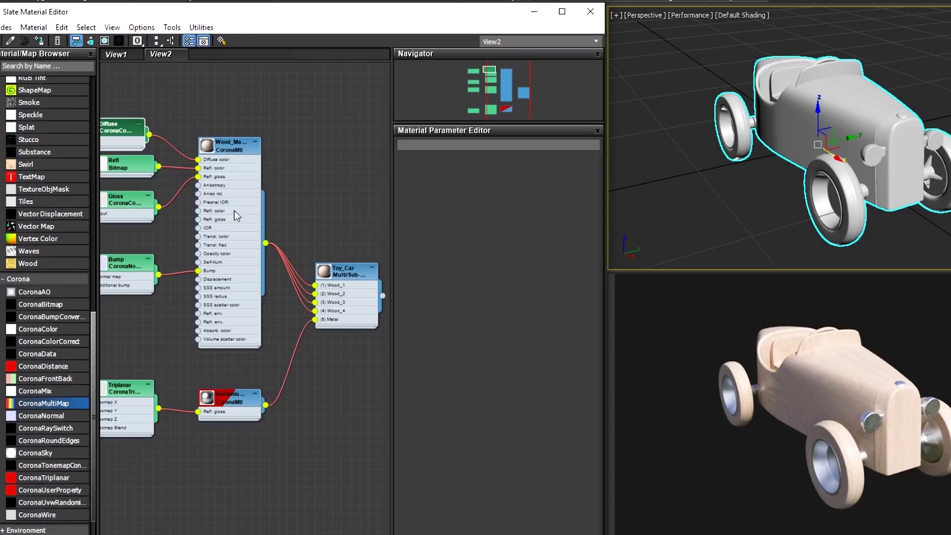
{"action": "middle_click_drag", "start_coordinate": [213, 210], "coordinate": [301, 229]}
{"action": "middle_click_drag", "start_coordinate": [153, 185], "coordinate": [174, 294]}
{"action": "double_click", "coordinate": [44, 403]}
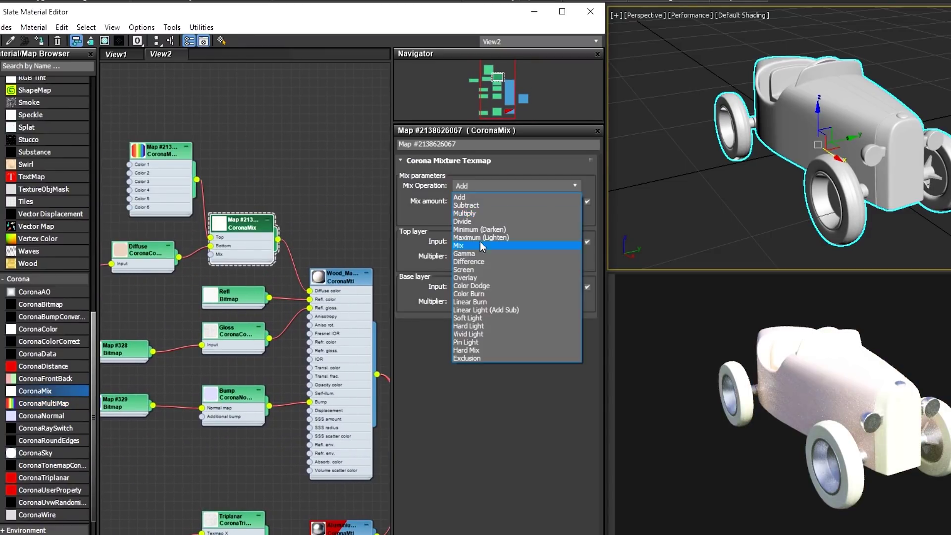
Set the CoronaMix's mix operation to Mix and open the parameters of the CoronaMultiMap feeding its top layer
{"action": "left_click", "coordinate": [480, 242]}
{"action": "double_click", "coordinate": [158, 151]}
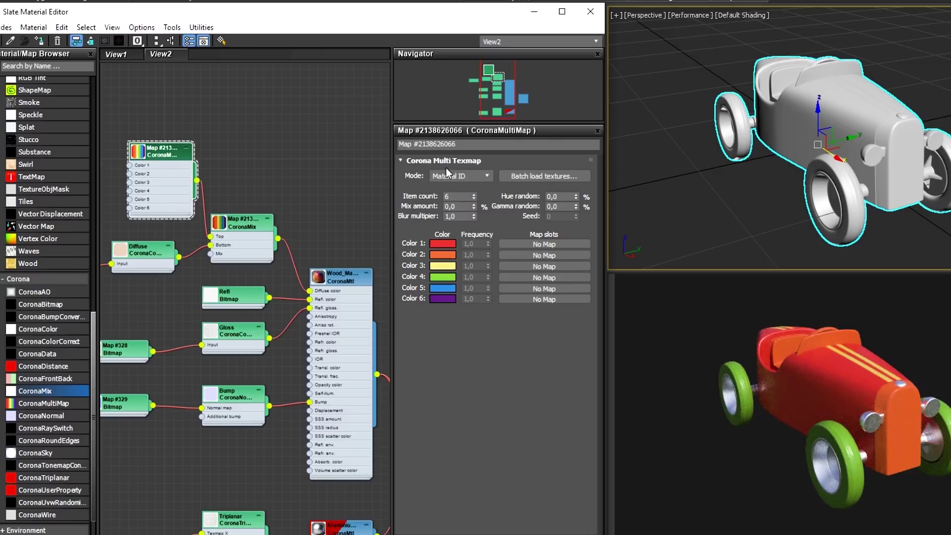
Reduce the CoronaMultiMap's item count to 4, making Color 4 black and Color 1 white
{"action": "left_click", "coordinate": [473, 199]}
{"action": "left_click", "coordinate": [474, 199]}
{"action": "left_click", "coordinate": [442, 277]}
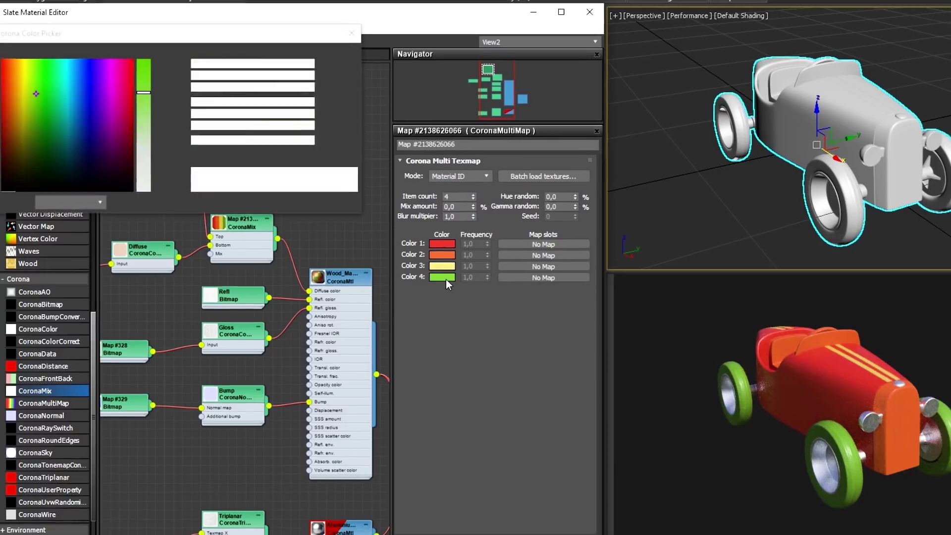
{"action": "left_click", "coordinate": [231, 212]}
{"action": "left_click", "coordinate": [409, 251]}
{"action": "mouse_move", "coordinate": [291, 144]}
{"action": "left_mouse_down"}
{"action": "mouse_move", "coordinate": [146, 149]}
{"action": "mouse_move", "coordinate": [292, 144]}
{"action": "left_mouse_up"}
{"action": "left_click_drag", "start_coordinate": [274, 133], "coordinate": [221, 132]}
{"action": "left_click", "coordinate": [196, 223]}
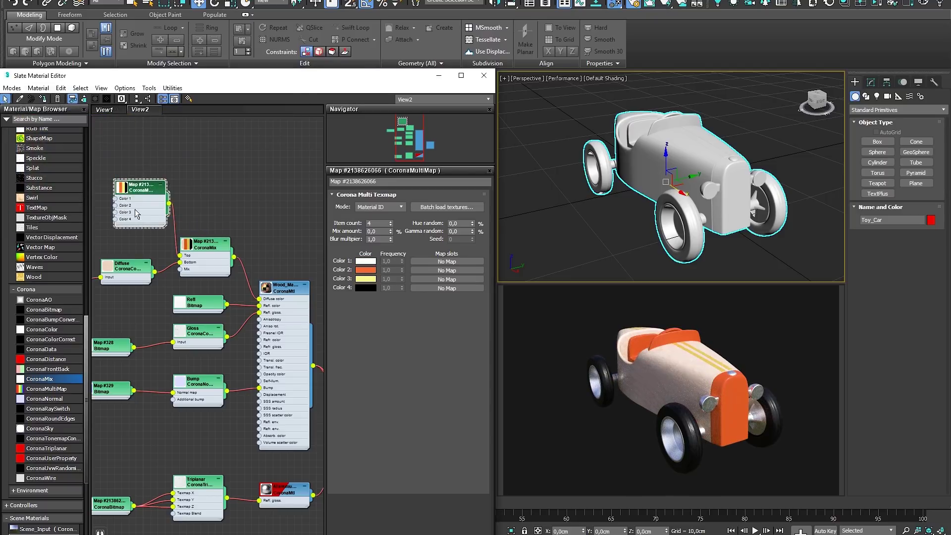
Feed a new CoronaMultiMap into the Color 3 slot, clone it, and connect the clone to the Color 2 slot
{"action": "scroll", "coordinate": [205, 219], "scroll_direction": "up", "scroll_amount": 2}
{"action": "middle_click_drag", "start_coordinate": [99, 205], "coordinate": [226, 223]}
{"action": "scroll", "coordinate": [205, 219], "scroll_direction": "up", "scroll_amount": 1}
{"action": "left_click_drag", "start_coordinate": [46, 389], "coordinate": [165, 221]}
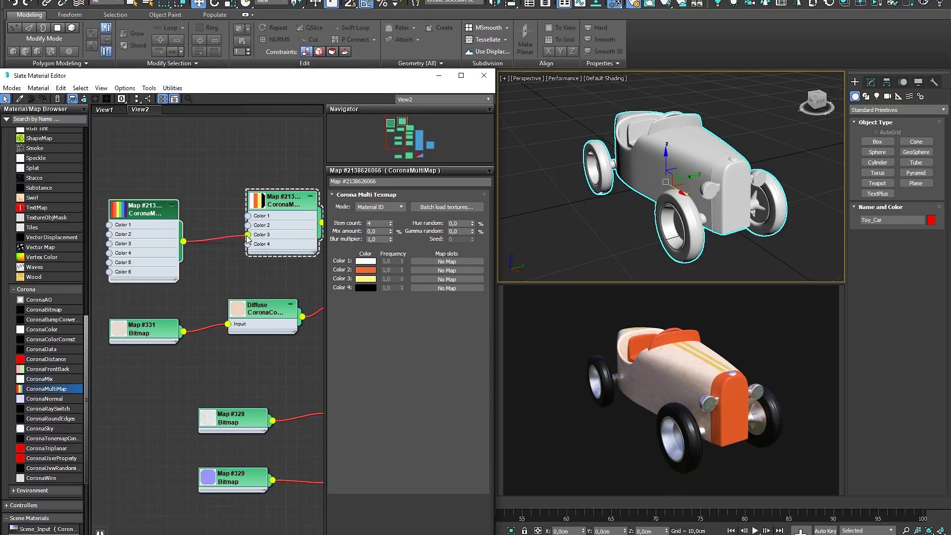
{"action": "left_click_drag", "start_coordinate": [247, 237], "coordinate": [247, 236]}
{"action": "left_click_drag", "start_coordinate": [147, 209], "coordinate": [149, 248]}
{"action": "left_click_drag", "start_coordinate": [149, 248], "coordinate": [140, 150], "text": "shift"}
{"action": "left_click_drag", "start_coordinate": [173, 182], "coordinate": [256, 213]}
Switch both nested CoronaMultiMaps to Instance mode and set the seed of the one feeding Color 3 to 1
{"action": "double_click", "coordinate": [139, 155]}
{"action": "left_click", "coordinate": [382, 207]}
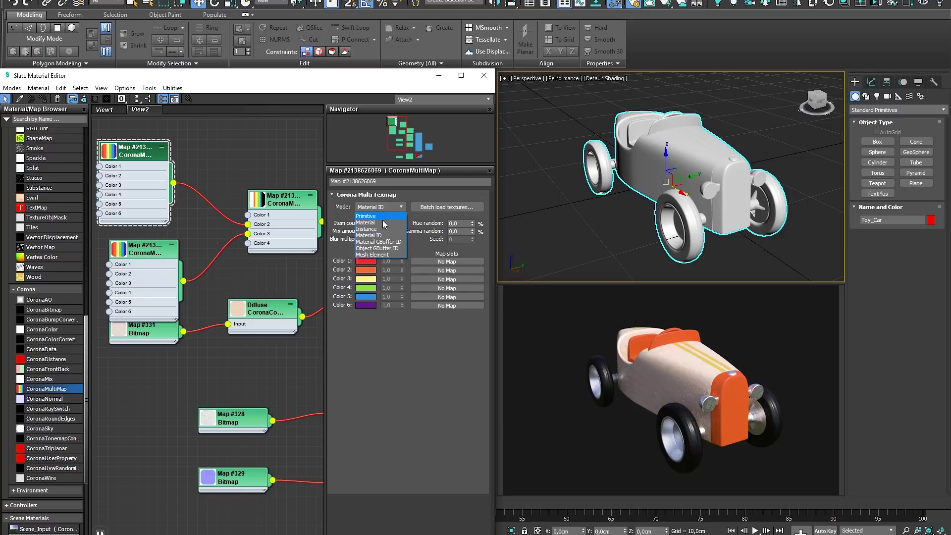
{"action": "left_click", "coordinate": [384, 223]}
{"action": "double_click", "coordinate": [150, 251]}
{"action": "left_click", "coordinate": [385, 207]}
{"action": "left_click", "coordinate": [387, 227]}
{"action": "left_click", "coordinate": [471, 237]}
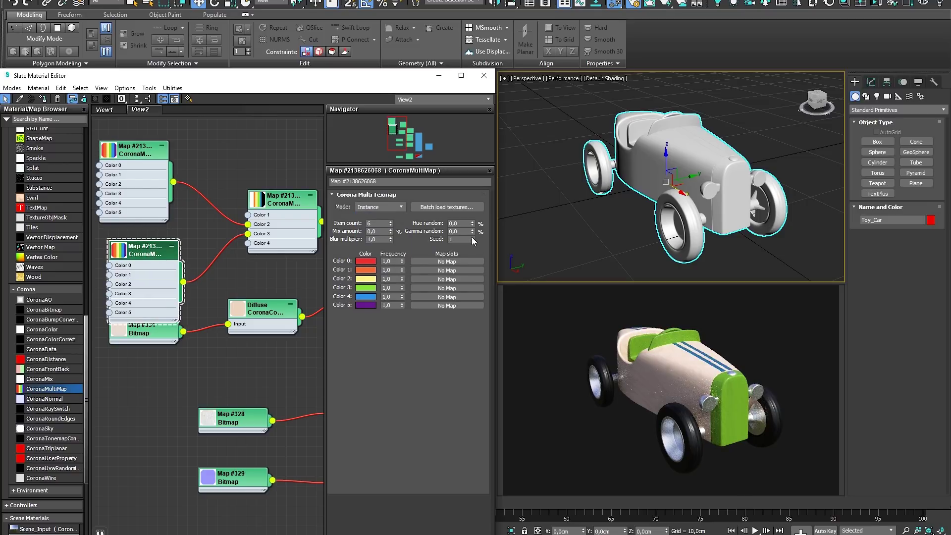
Clone the toy car as six instances spaced about 13 cm apart and set the seed of the Color 2 map to 4
{"action": "scroll", "coordinate": [684, 177], "scroll_direction": "down", "scroll_amount": 3}
{"action": "middle_click_drag", "start_coordinate": [684, 176], "coordinate": [586, 185]}
{"action": "left_click_drag", "start_coordinate": [588, 185], "coordinate": [672, 175], "text": "shift"}
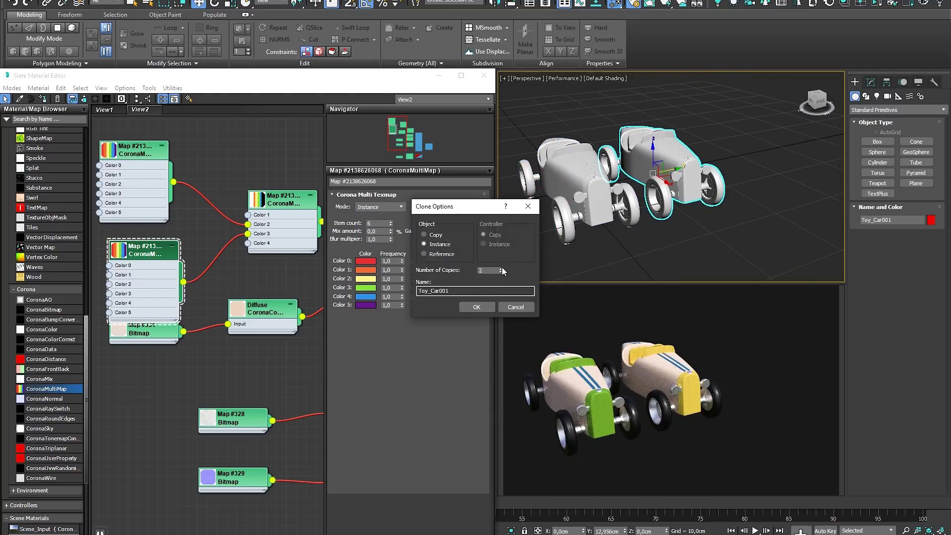
{"action": "left_click", "coordinate": [501, 267]}
{"action": "left_click", "coordinate": [479, 306]}
{"action": "mouse_move", "coordinate": [614, 198]}
{"action": "middle_mouse_down", "text": "alt"}
{"action": "mouse_move", "coordinate": [671, 186]}
{"action": "mouse_move", "coordinate": [554, 207]}
{"action": "mouse_move", "coordinate": [563, 174]}
{"action": "mouse_move", "coordinate": [558, 202]}
{"action": "middle_mouse_up", "text": "alt"}
{"action": "double_click", "coordinate": [136, 151]}
{"action": "left_click", "coordinate": [472, 237]}
Feed a third CoronaMultiMap into the Color 1 slot and reduce it to a single white item
{"action": "scroll", "coordinate": [141, 272], "scroll_direction": "down", "scroll_amount": 2}
{"action": "middle_click_drag", "start_coordinate": [105, 280], "coordinate": [140, 272]}
{"action": "left_click_drag", "start_coordinate": [47, 388], "coordinate": [199, 144]}
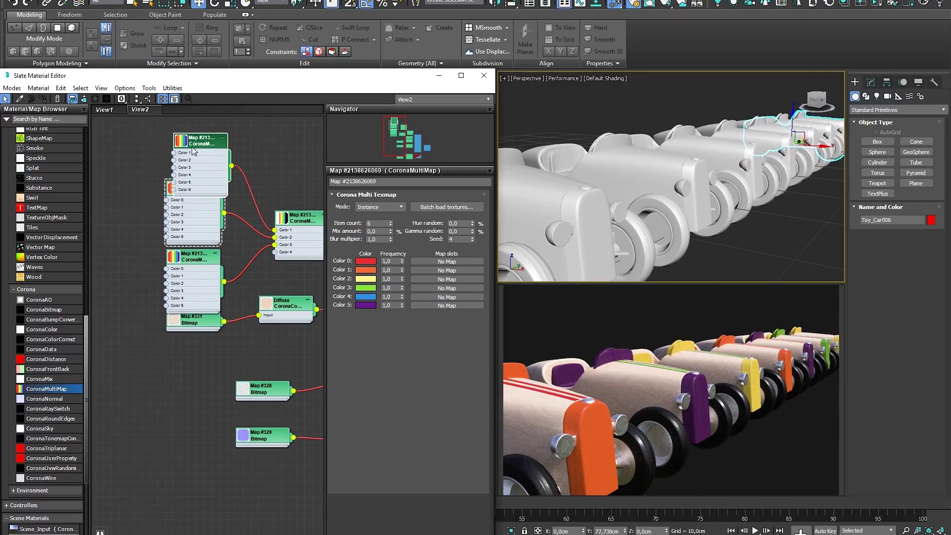
{"action": "double_click", "coordinate": [200, 142]}
{"action": "left_click", "coordinate": [391, 225]}
{"action": "left_click", "coordinate": [391, 225]}
{"action": "left_click", "coordinate": [391, 225]}
{"action": "left_click", "coordinate": [391, 225]}
{"action": "left_click", "coordinate": [391, 225]}
{"action": "left_click", "coordinate": [365, 261]}
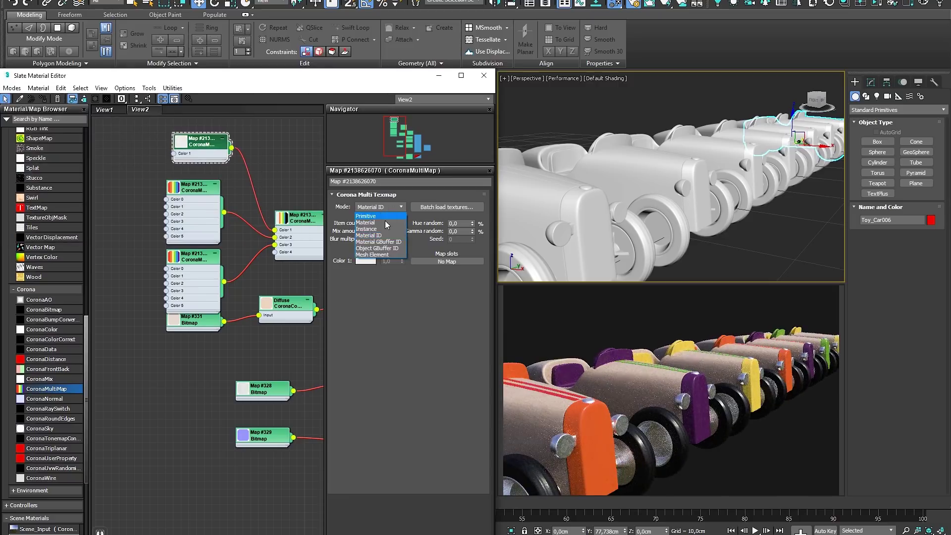
Set the white map to Instance mode with hue random 50%, gamma random 100% and seed 16, and tidy the node layout
{"action": "left_click", "coordinate": [385, 221]}
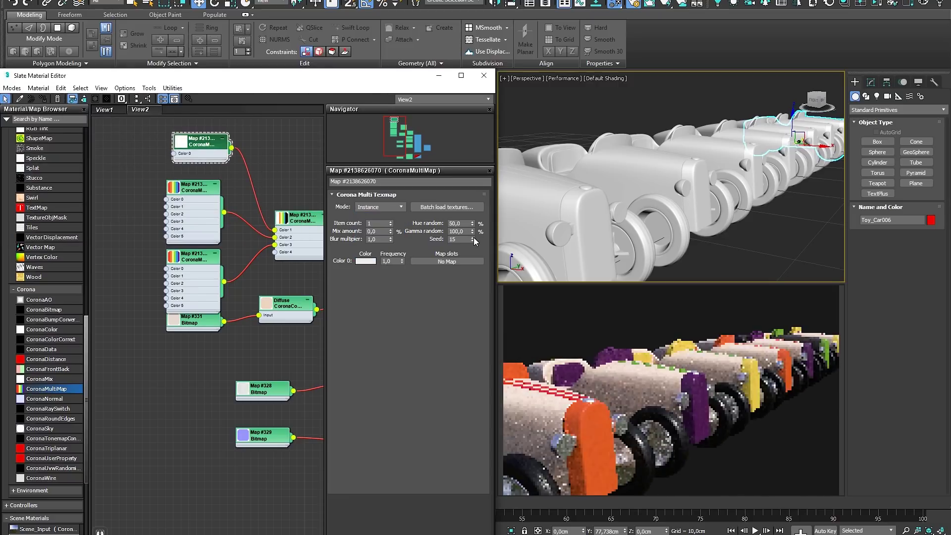
{"action": "left_click", "coordinate": [473, 237]}
{"action": "right_click", "coordinate": [227, 249]}
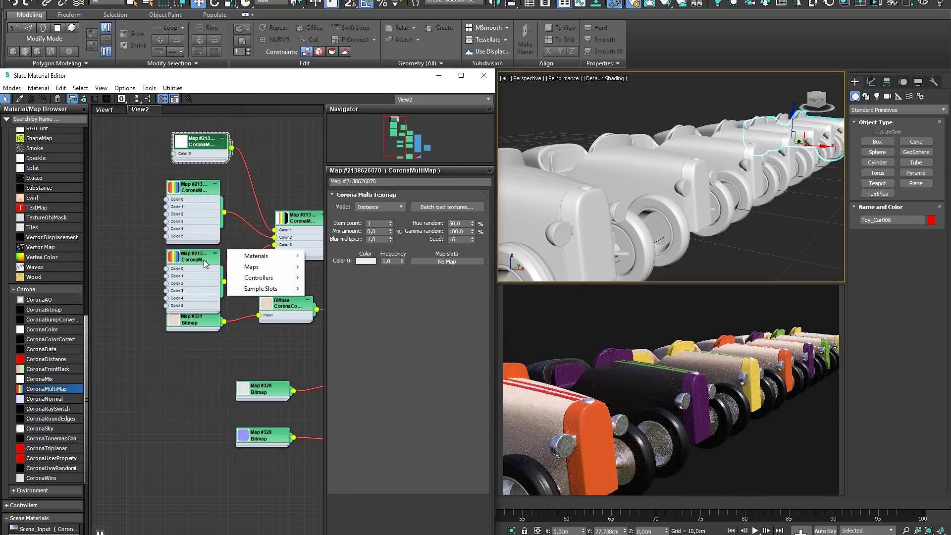
{"action": "left_click", "coordinate": [194, 281]}
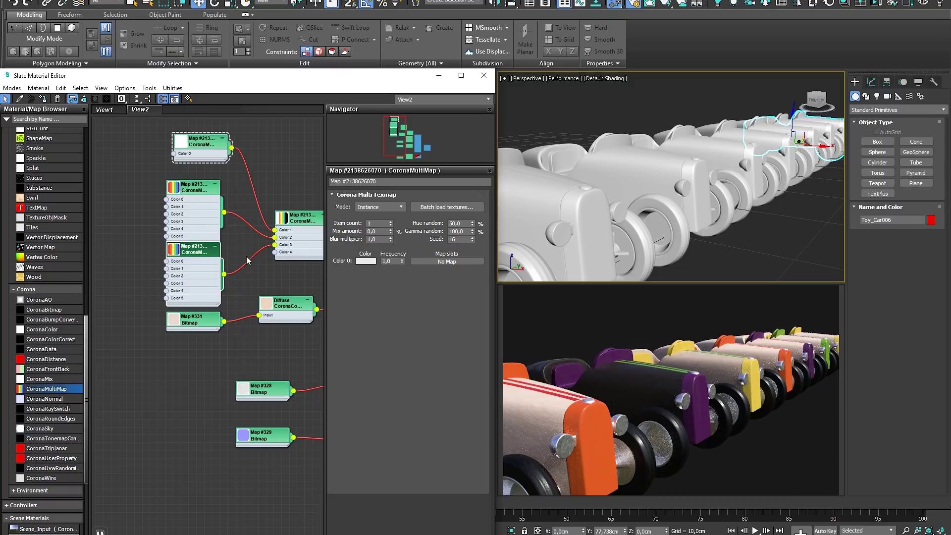
{"action": "scroll", "coordinate": [249, 261], "scroll_direction": "down", "scroll_amount": 1}
{"action": "middle_click_drag", "start_coordinate": [288, 285], "coordinate": [156, 197]}
{"action": "middle_click_drag", "start_coordinate": [593, 247], "coordinate": [653, 128], "text": "alt"}
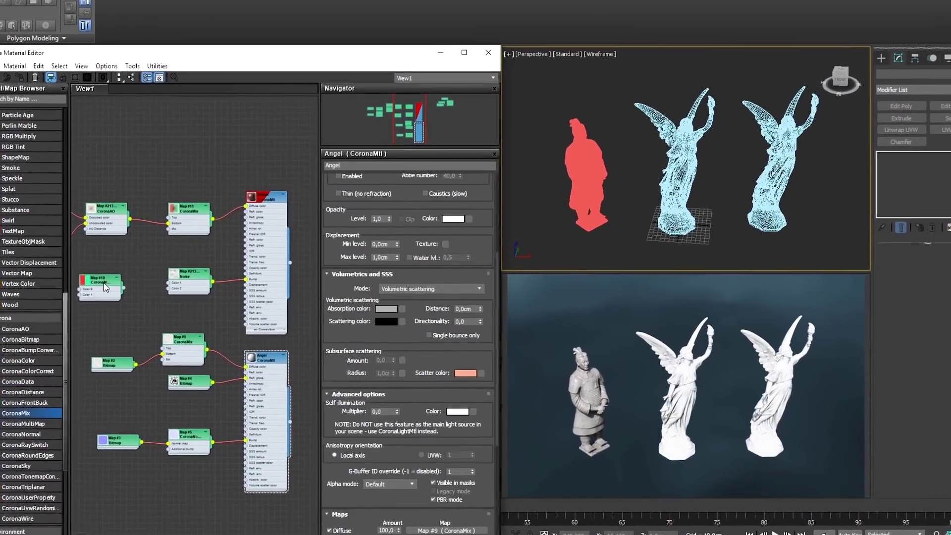
Set the statues' CoronaMultiMap to Material GBuffer ID mode and connect it to the top layer of both CoronaMix maps
{"action": "double_click", "coordinate": [103, 283]}
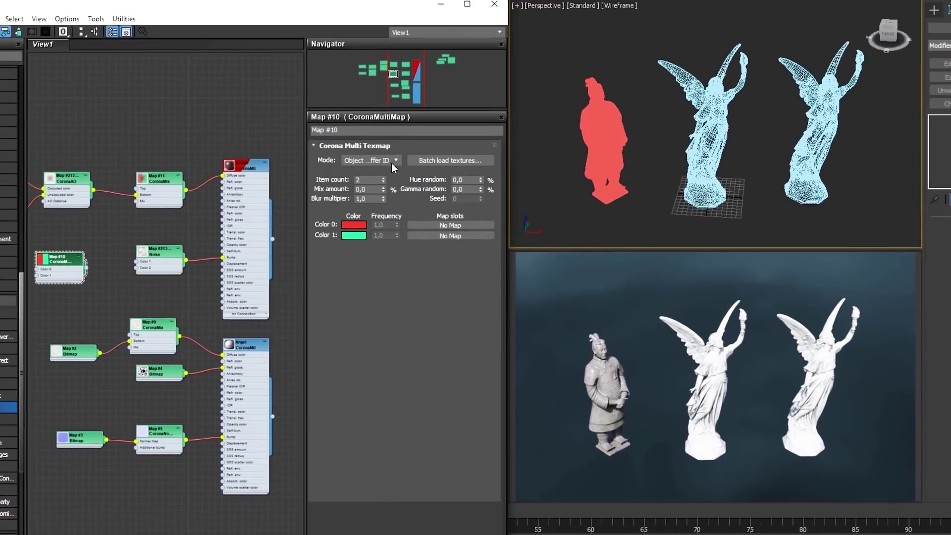
{"action": "left_click", "coordinate": [394, 161]}
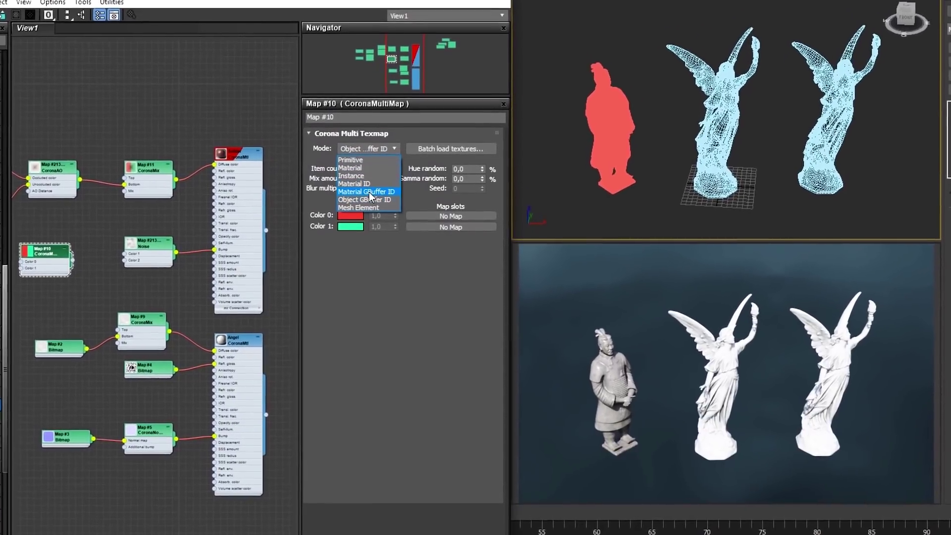
{"action": "left_click", "coordinate": [372, 190]}
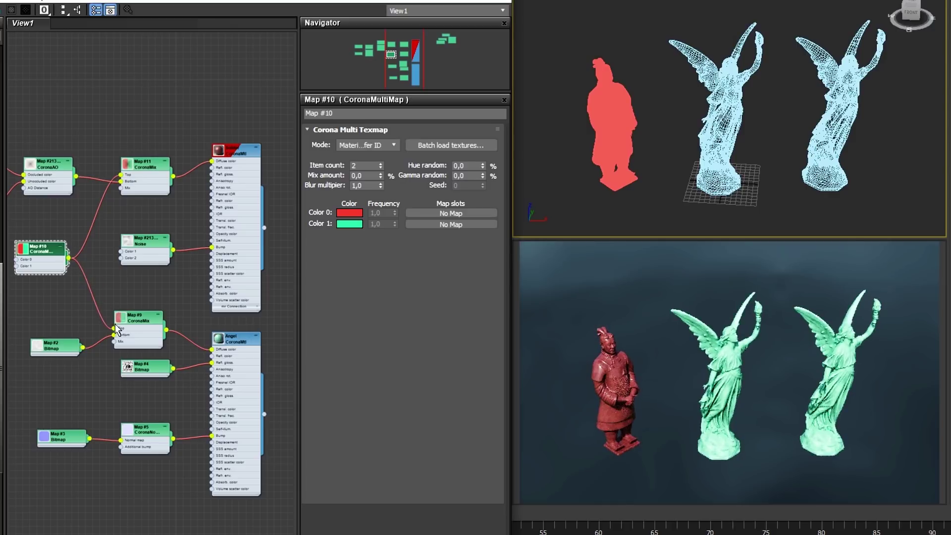
Try a G-Buffer ID override of 1 on the Solider material and return it to 0
{"action": "double_click", "coordinate": [242, 153]}
{"action": "scroll", "coordinate": [483, 451], "scroll_direction": "down", "scroll_amount": 5}
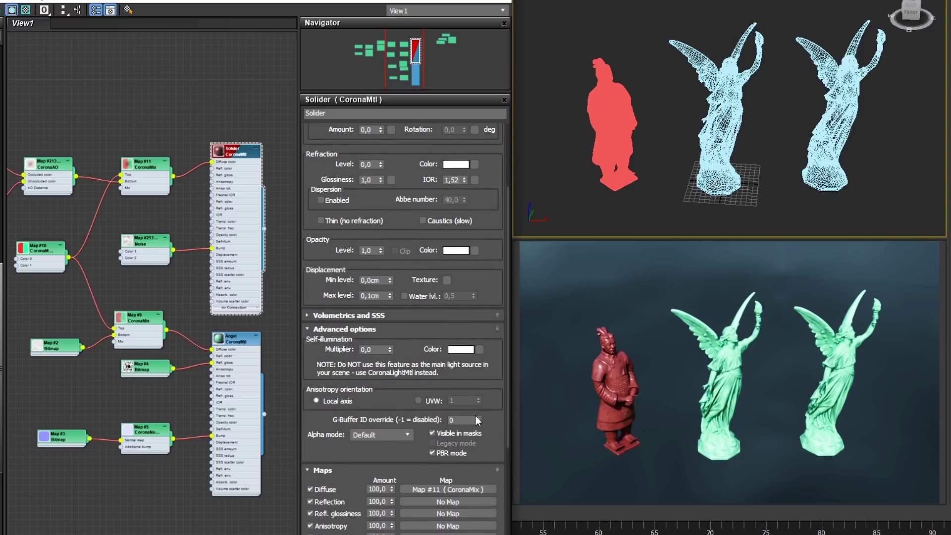
{"action": "left_click", "coordinate": [477, 418]}
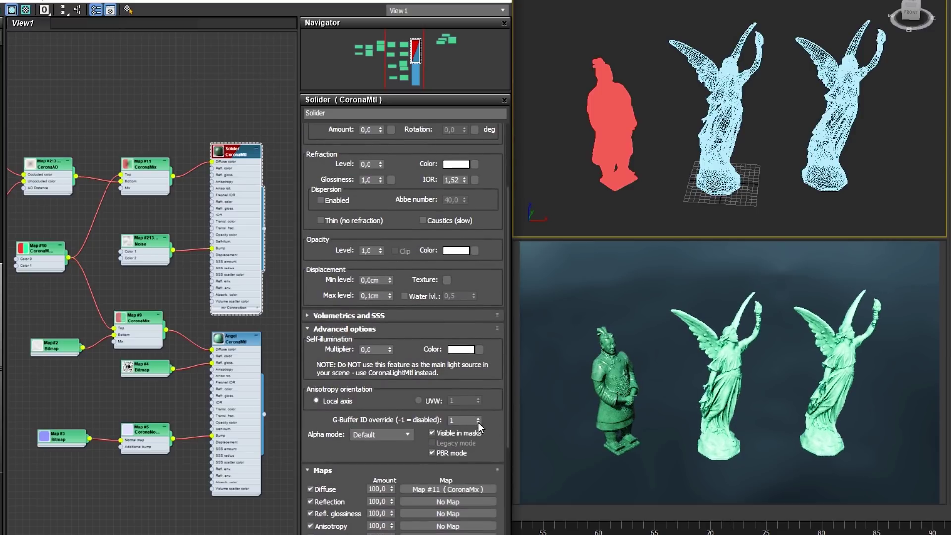
{"action": "left_click", "coordinate": [478, 423]}
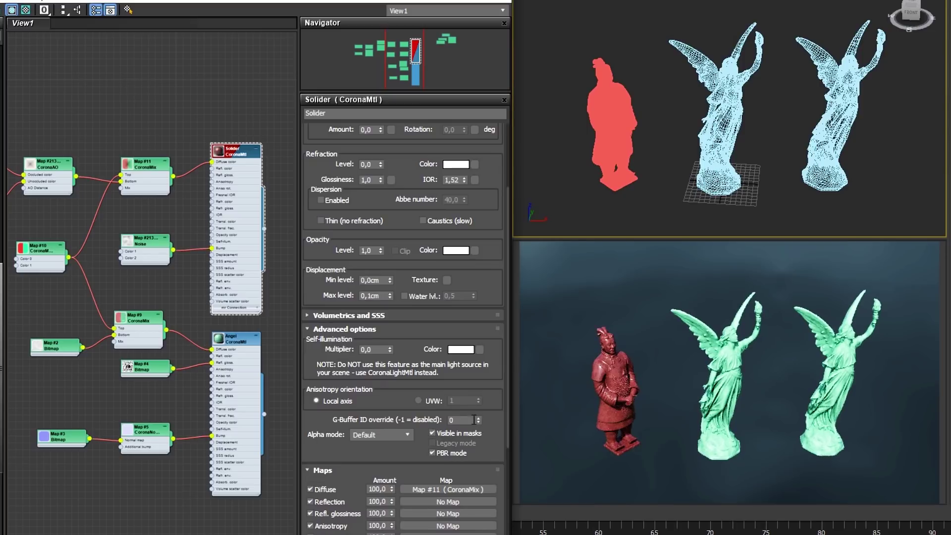
Try a G-Buffer ID override of 0 on the Angel material and return it to 1
{"action": "left_click", "coordinate": [233, 341]}
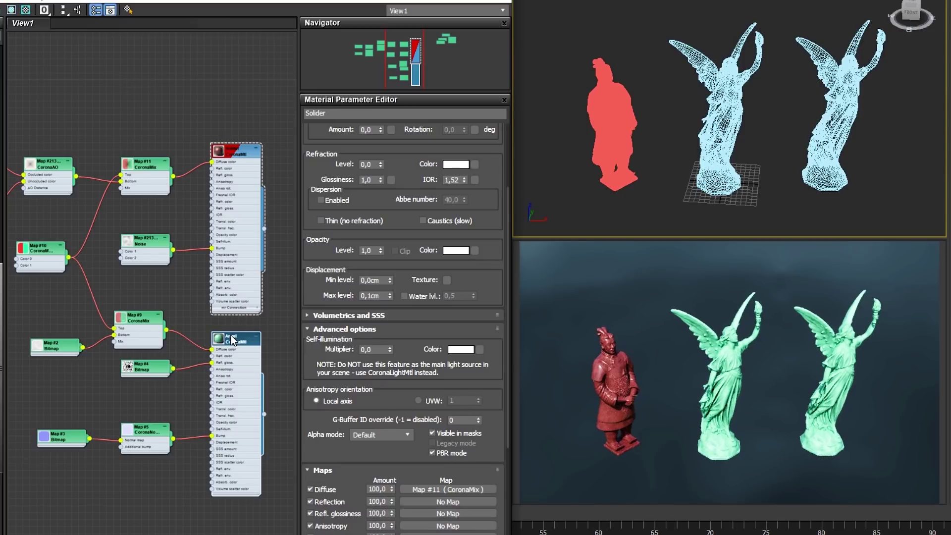
{"action": "left_click", "coordinate": [479, 344]}
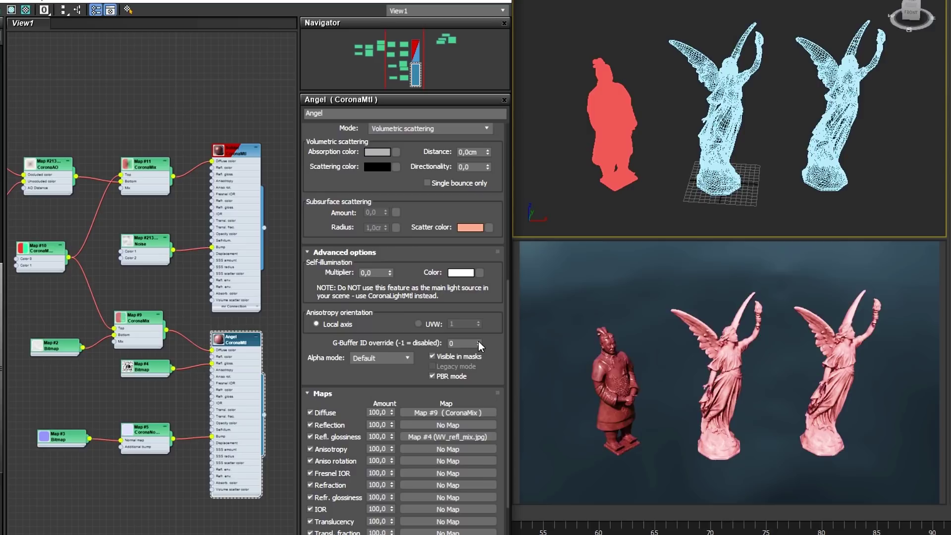
{"action": "left_click", "coordinate": [478, 341]}
Disconnect the CoronaMultiMap from the soldier's CoronaMix, place it beside the angel's mix, and switch it to Object GBuffer ID mode
{"action": "left_click_drag", "start_coordinate": [53, 250], "coordinate": [75, 299]}
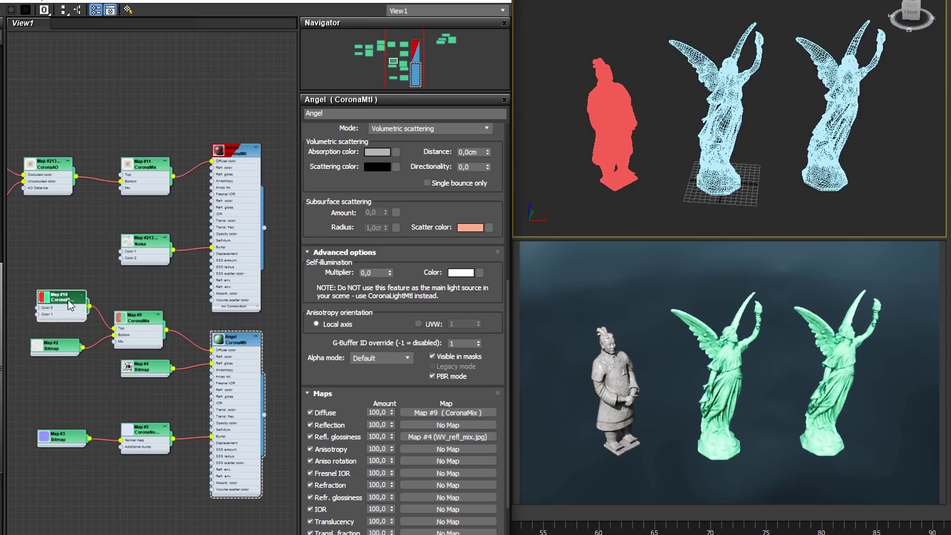
{"action": "double_click", "coordinate": [74, 299]}
{"action": "left_click", "coordinate": [369, 145]}
{"action": "left_click", "coordinate": [373, 200]}
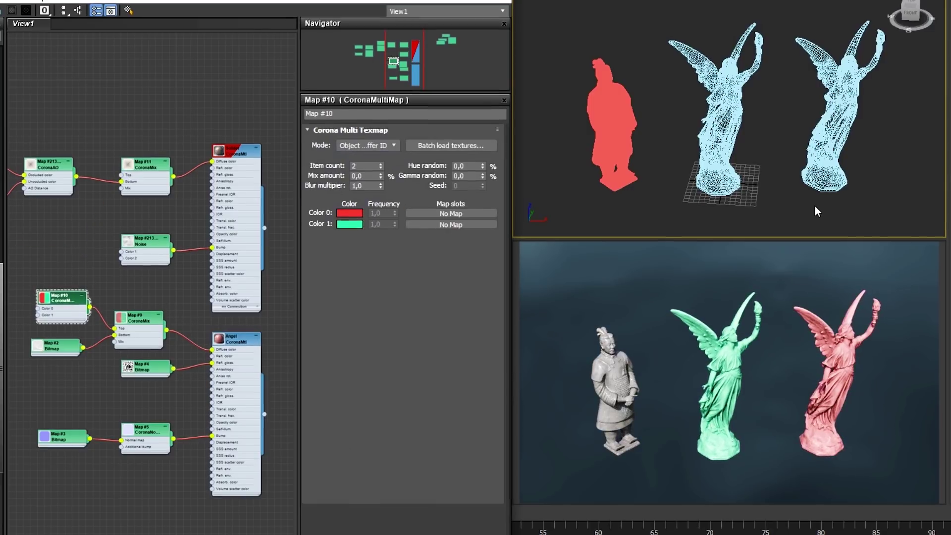
Check the G-Buffer object ID in the object properties of the Winged Victory statue standing on the grid
{"action": "left_click", "coordinate": [723, 181]}
{"action": "right_click", "coordinate": [723, 181]}
{"action": "left_click", "coordinate": [751, 262]}
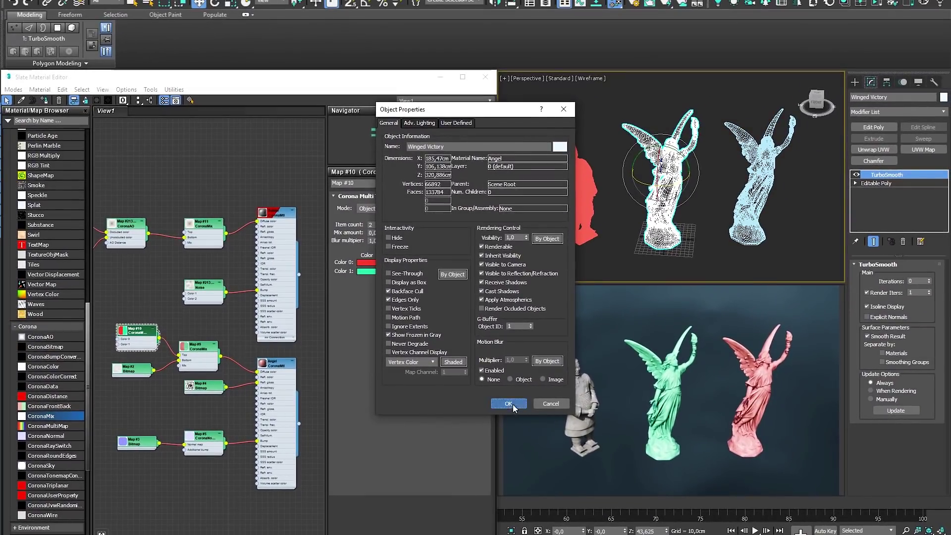
{"action": "left_click", "coordinate": [512, 405]}
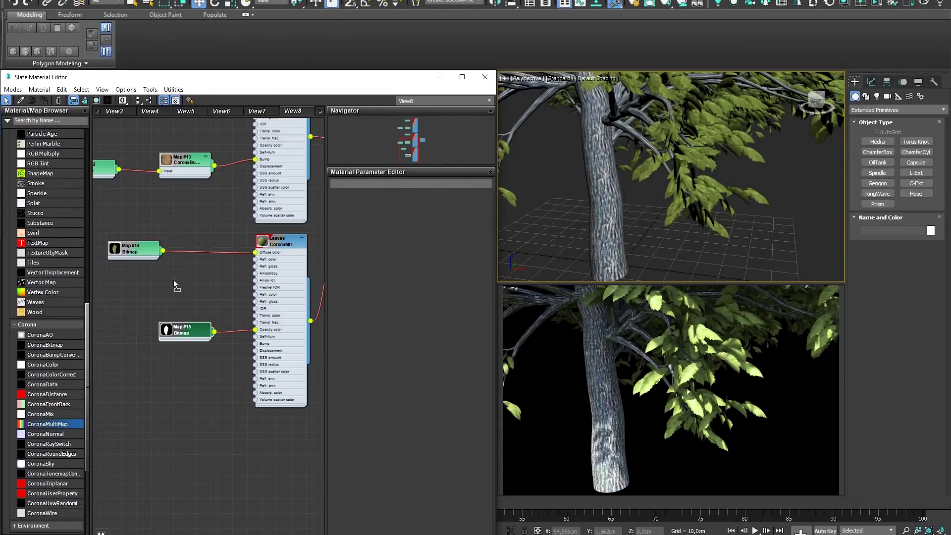
Add a Mesh Element CoronaMultiMap to the Leaves material's diffuse color and connect the leaf bitmap Map #14 to its Color 0
{"action": "left_click_drag", "start_coordinate": [174, 281], "coordinate": [189, 274]}
{"action": "double_click", "coordinate": [189, 275]}
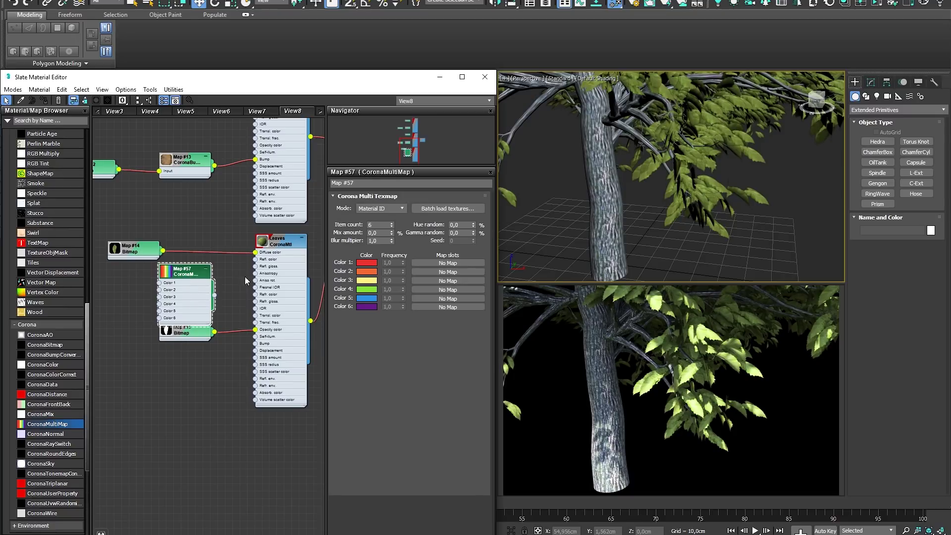
{"action": "left_click", "coordinate": [402, 208]}
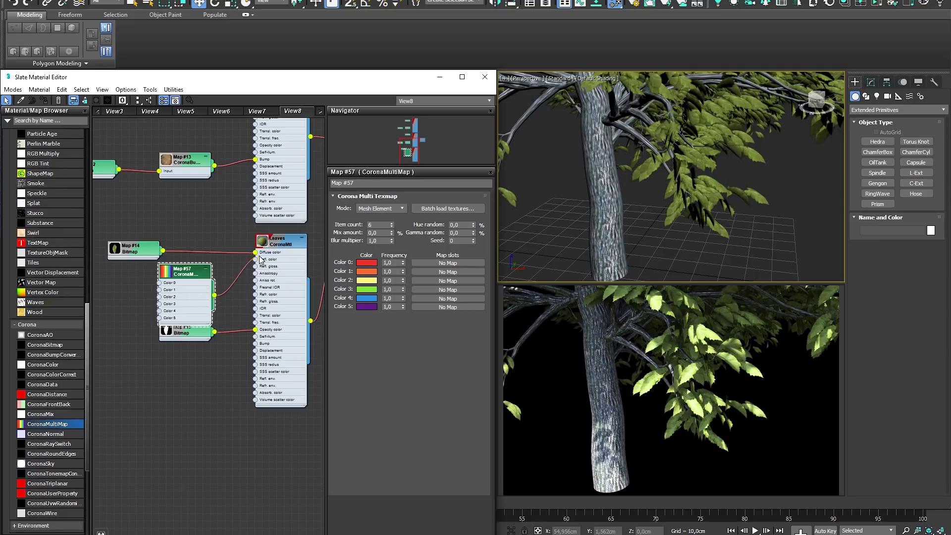
{"action": "left_click_drag", "start_coordinate": [257, 255], "coordinate": [257, 255]}
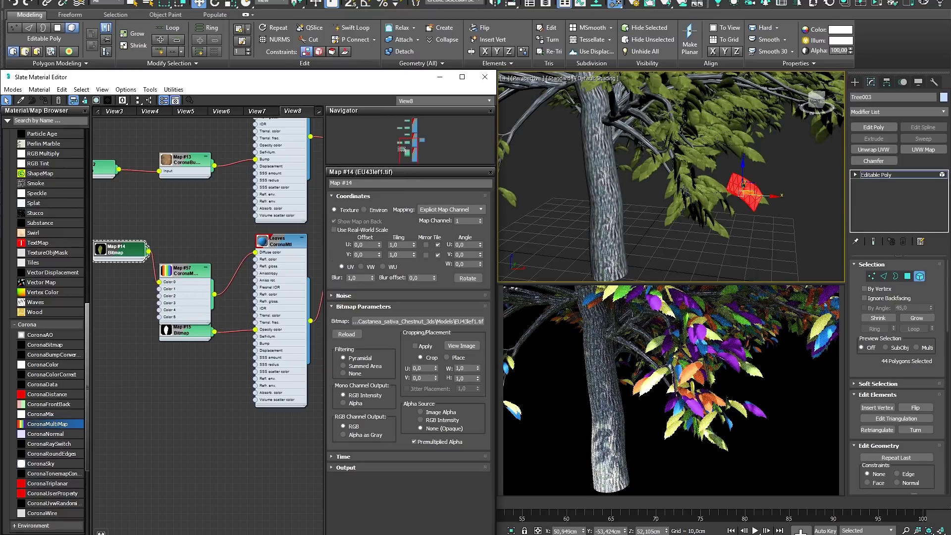
Inspect the tree's separate leaf elements by selecting several of them in turn
{"action": "left_click", "coordinate": [702, 194]}
{"action": "left_click", "coordinate": [655, 168]}
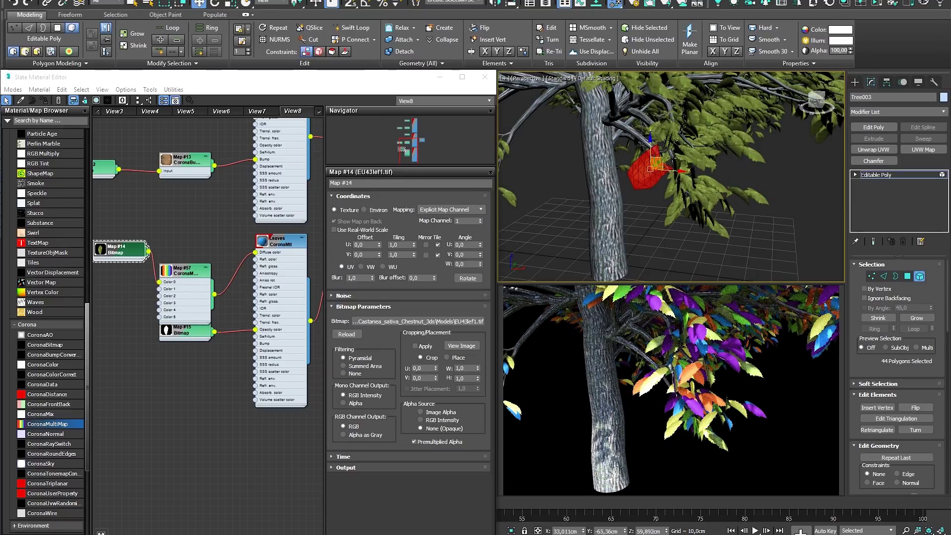
{"action": "left_click", "coordinate": [700, 123]}
Reduce the leaf CoronaMultiMap's item count to 1 and set its hue random to 10%
{"action": "double_click", "coordinate": [187, 275]}
{"action": "left_click", "coordinate": [392, 227]}
{"action": "left_click", "coordinate": [392, 226]}
{"action": "left_click", "coordinate": [392, 227]}
{"action": "left_click", "coordinate": [392, 227]}
{"action": "left_click", "coordinate": [392, 227]}
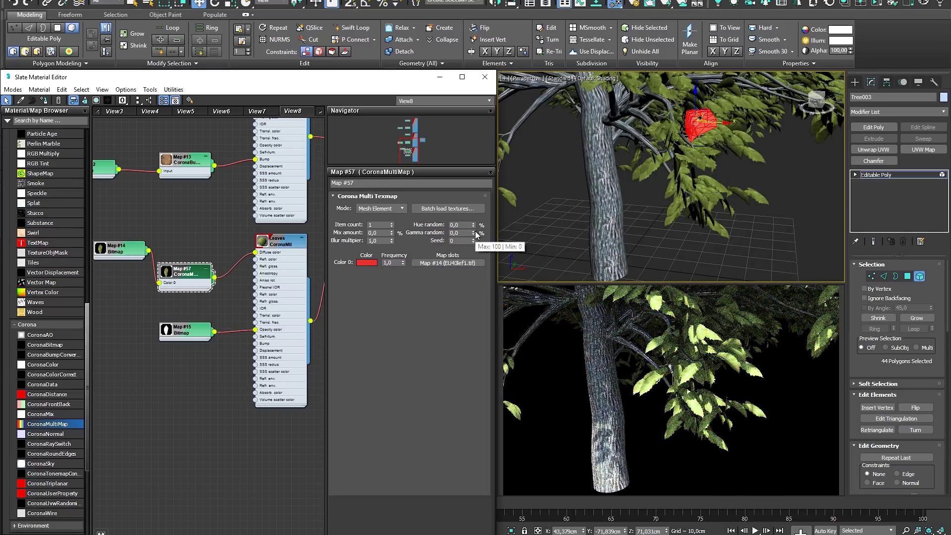
{"action": "left_click_drag", "start_coordinate": [474, 226], "coordinate": [474, 141]}
{"action": "type", "text": "10"}
{"action": "key", "text": "Return"}
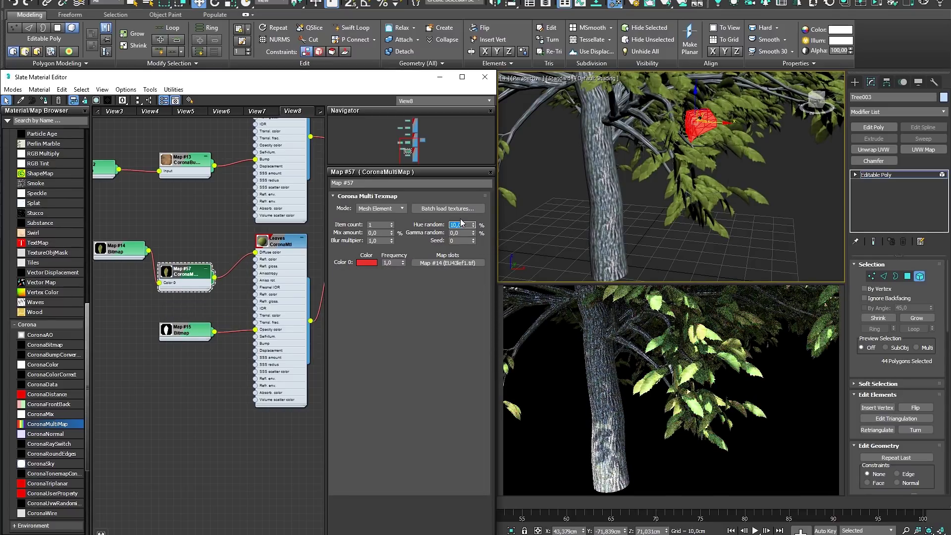
Set the leaf map's gamma random to 3% and its hue random to 2%
{"action": "double_click", "coordinate": [461, 233]}
{"action": "type", "text": "1"}
{"action": "key", "text": "Return"}
{"action": "type", "text": "3"}
{"action": "key", "text": "Return"}
{"action": "double_click", "coordinate": [461, 225]}
{"action": "type", "text": "2"}
{"action": "key", "text": "Return"}
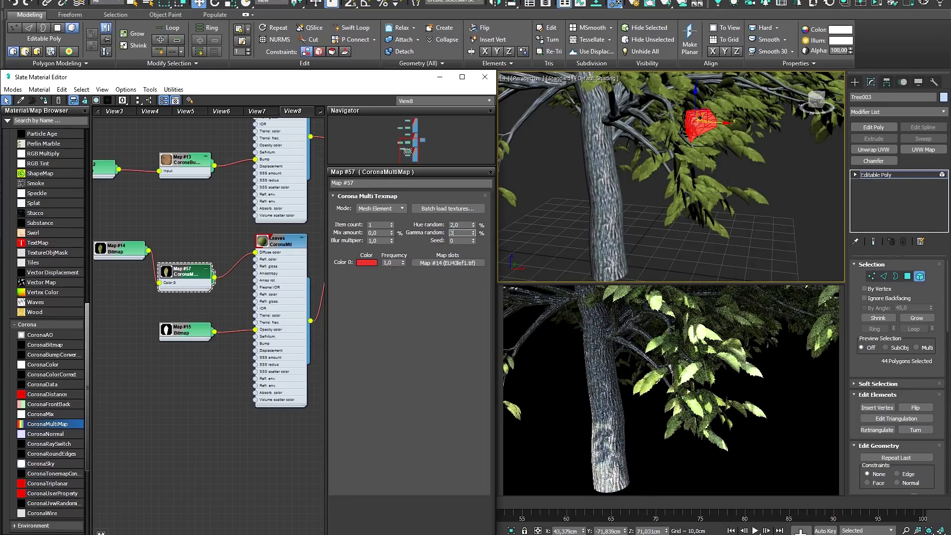
Raise the leaf map's seed to 14 and set its hue random to 10%
{"action": "left_click", "coordinate": [473, 240]}
{"action": "left_click", "coordinate": [473, 240]}
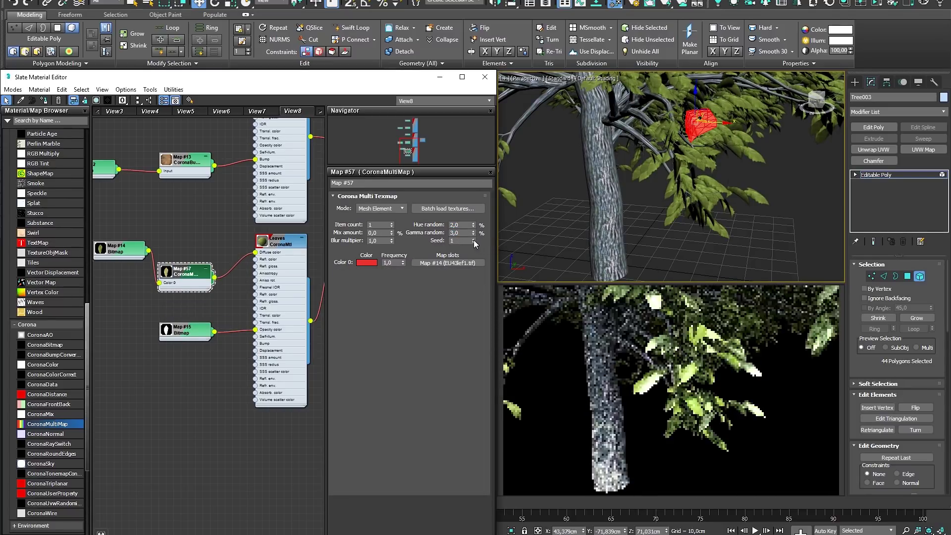
{"action": "left_click", "coordinate": [474, 240]}
{"action": "left_click", "coordinate": [474, 239]}
{"action": "left_click", "coordinate": [473, 240]}
{"action": "left_click", "coordinate": [473, 239]}
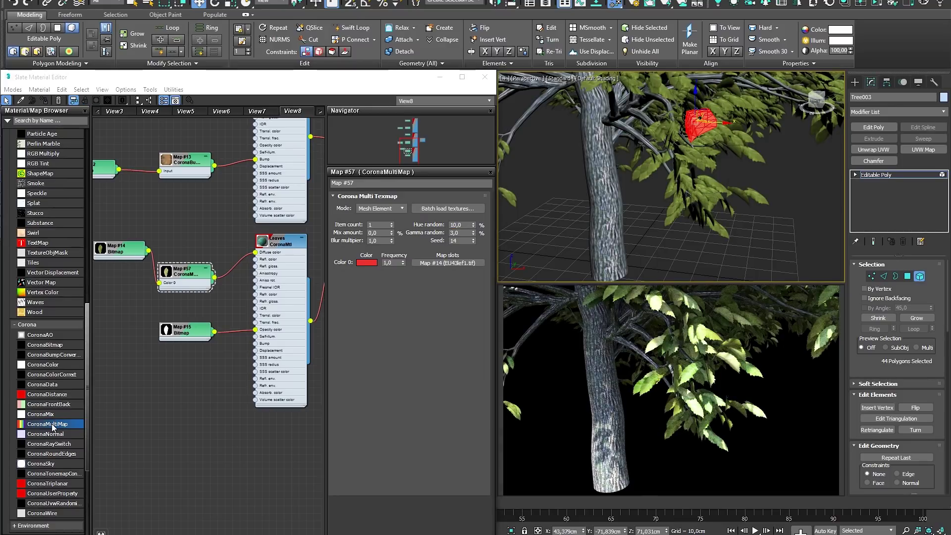
Add another CoronaMultiMap below the Leaves material's opacity bitmap and open its parameters
{"action": "left_click", "coordinate": [56, 426]}
{"action": "left_click_drag", "start_coordinate": [135, 400], "coordinate": [179, 370]}
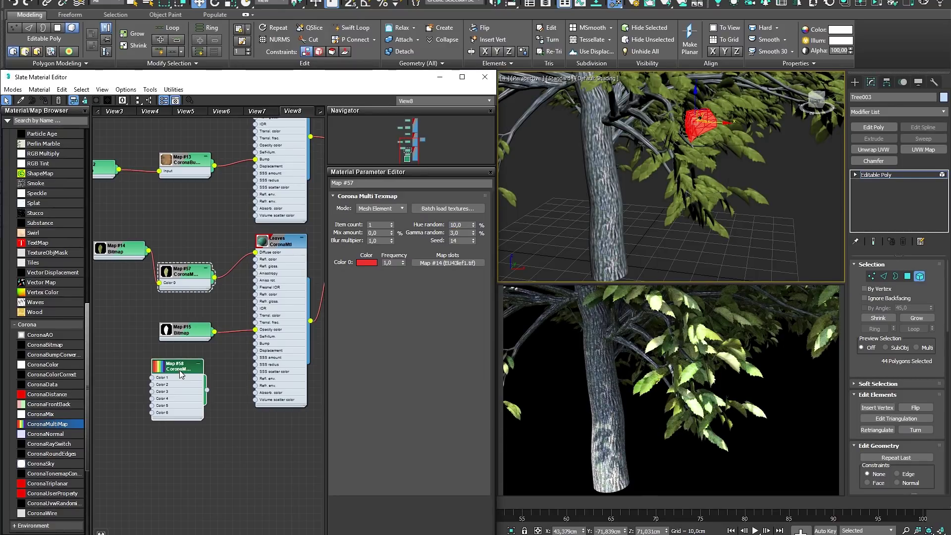
{"action": "double_click", "coordinate": [180, 370]}
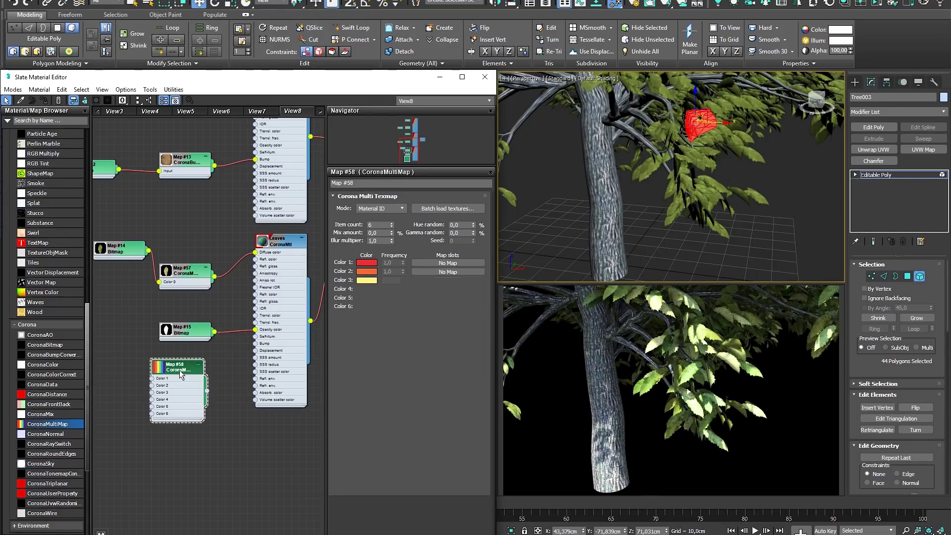
Batch load the leaf textures EU43lef1, EU43lef2 and EU43lef3 into the new CoronaMultiMap
{"action": "left_click", "coordinate": [444, 208]}
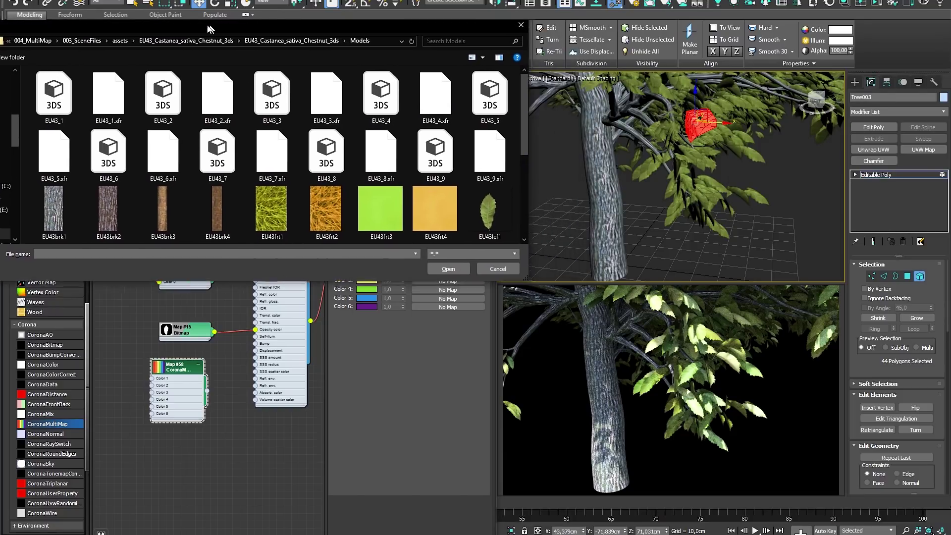
{"action": "scroll", "coordinate": [207, 112], "scroll_direction": "down", "scroll_amount": 3}
{"action": "left_click", "coordinate": [551, 104]}
{"action": "left_click", "coordinate": [169, 158], "text": "ctrl"}
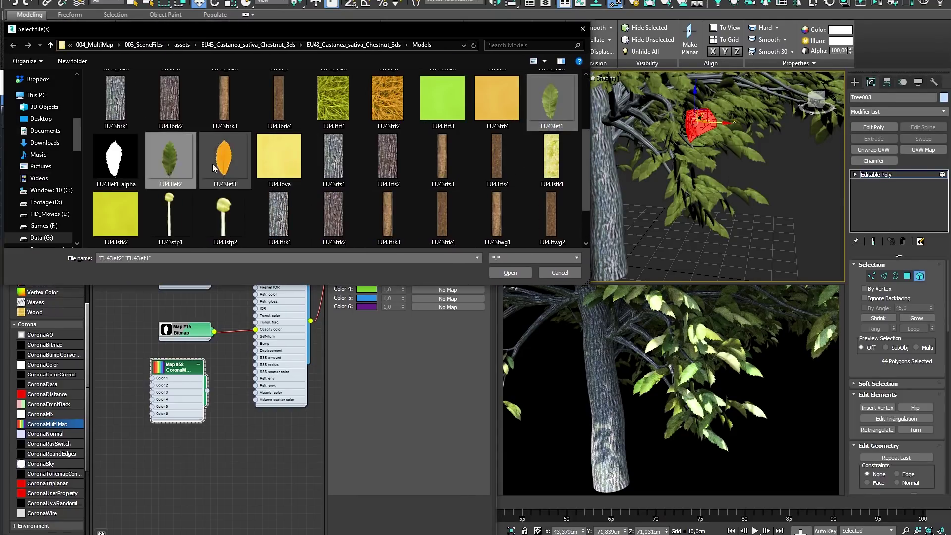
{"action": "left_click", "coordinate": [212, 165], "text": "ctrl"}
{"action": "left_click", "coordinate": [474, 239]}
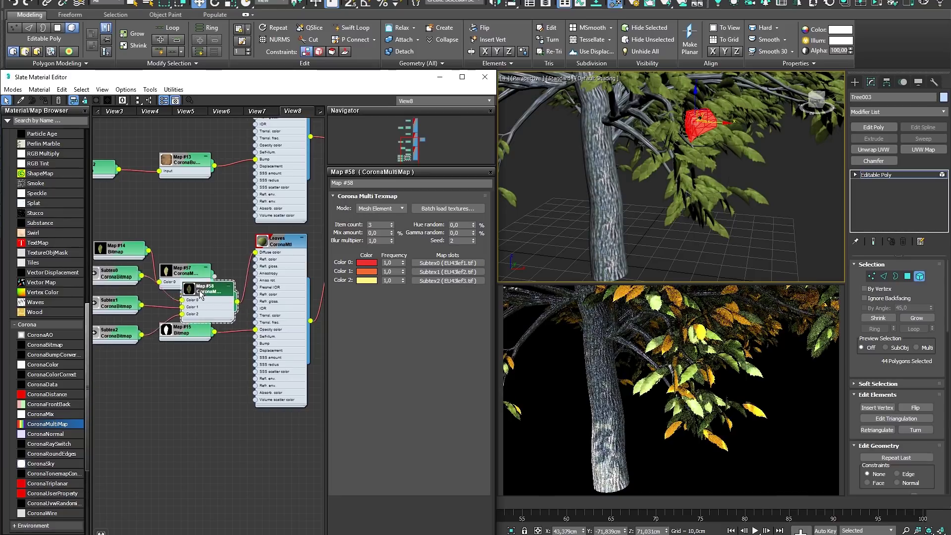
Delete the leaf bitmaps and the older CoronaMultiMap, and open the CoronaMultiMap that feeds the Leaves material's diffuse color
{"action": "left_click_drag", "start_coordinate": [208, 289], "coordinate": [196, 284]}
{"action": "left_click_drag", "start_coordinate": [109, 226], "coordinate": [220, 241]}
{"action": "key", "text": "Delete"}
{"action": "key", "text": "ctrl+z"}
{"action": "left_click", "coordinate": [122, 278], "text": "alt"}
{"action": "key", "text": "Delete"}
{"action": "double_click", "coordinate": [134, 229]}
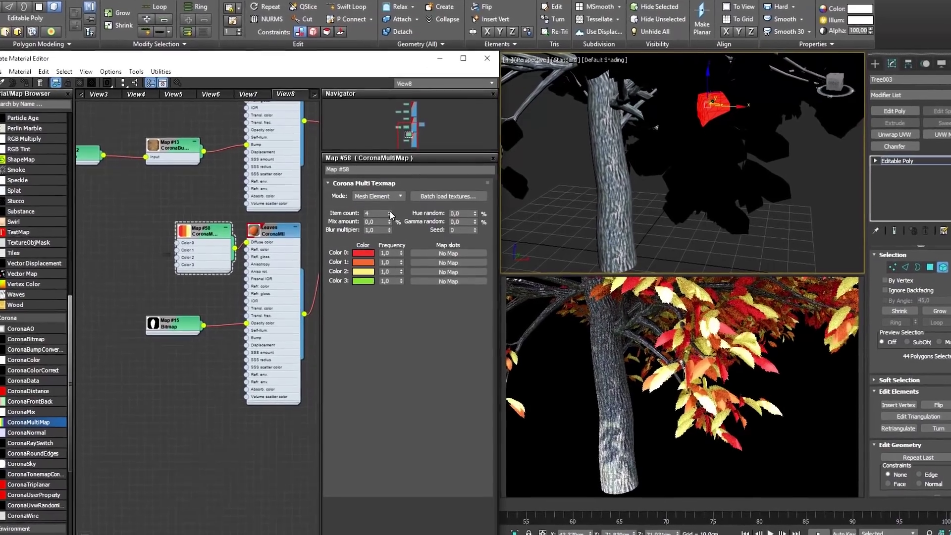
Try the leaf CoronaMultiMap with 6 and 4 items, a hue random of about 37% and a raised gamma random
{"action": "left_click", "coordinate": [391, 217]}
{"action": "left_click", "coordinate": [390, 216]}
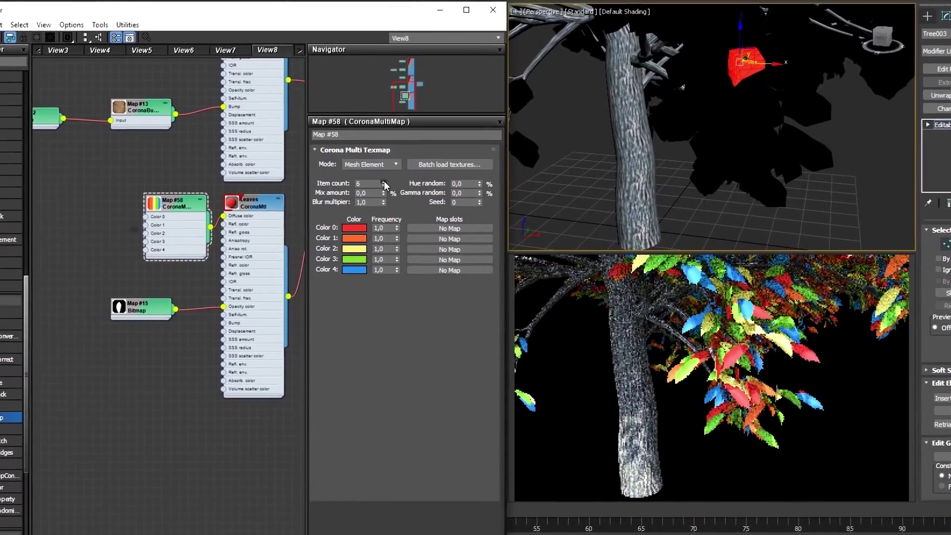
{"action": "left_click", "coordinate": [385, 189]}
{"action": "left_click", "coordinate": [386, 189]}
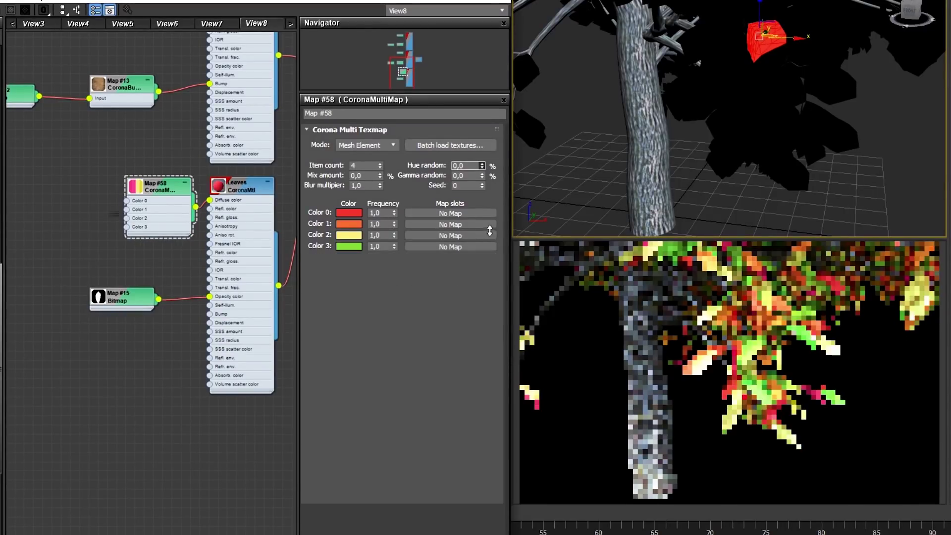
{"action": "left_click_drag", "start_coordinate": [489, 230], "coordinate": [483, 182]}
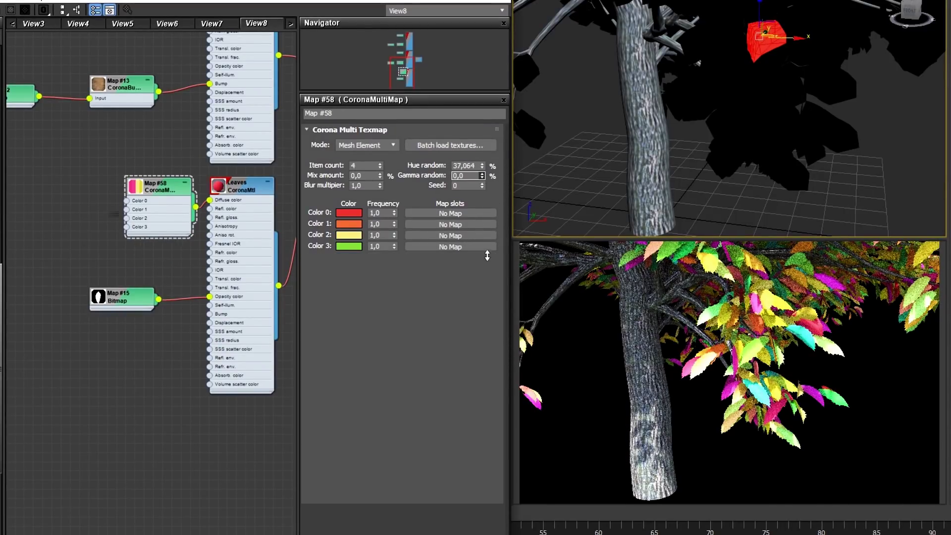
{"action": "left_click_drag", "start_coordinate": [487, 255], "coordinate": [484, 177]}
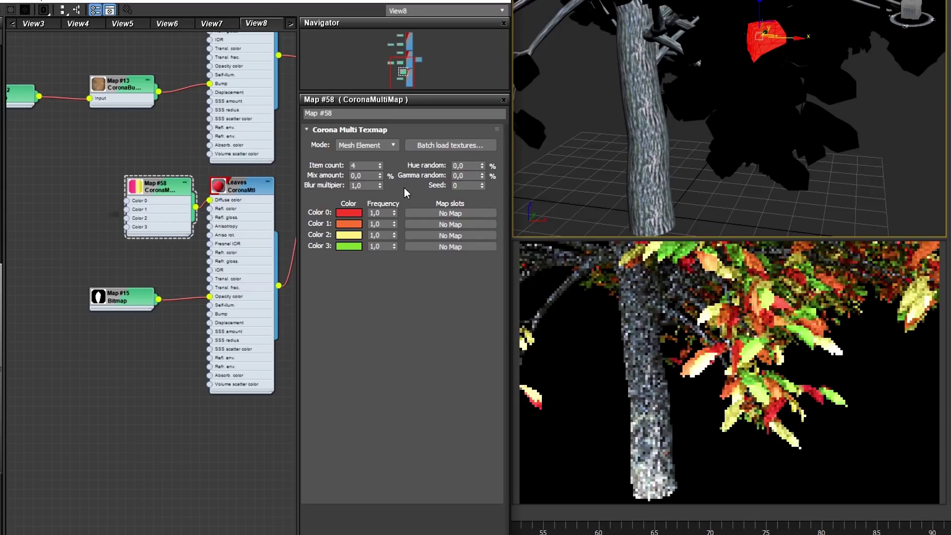
Reduce the leaf CoronaMultiMap to 1 item and set its hue random to 100%
{"action": "left_click", "coordinate": [380, 167]}
{"action": "left_click", "coordinate": [380, 167]}
{"action": "left_click", "coordinate": [381, 167]}
{"action": "left_click_drag", "start_coordinate": [483, 167], "coordinate": [479, 14]}
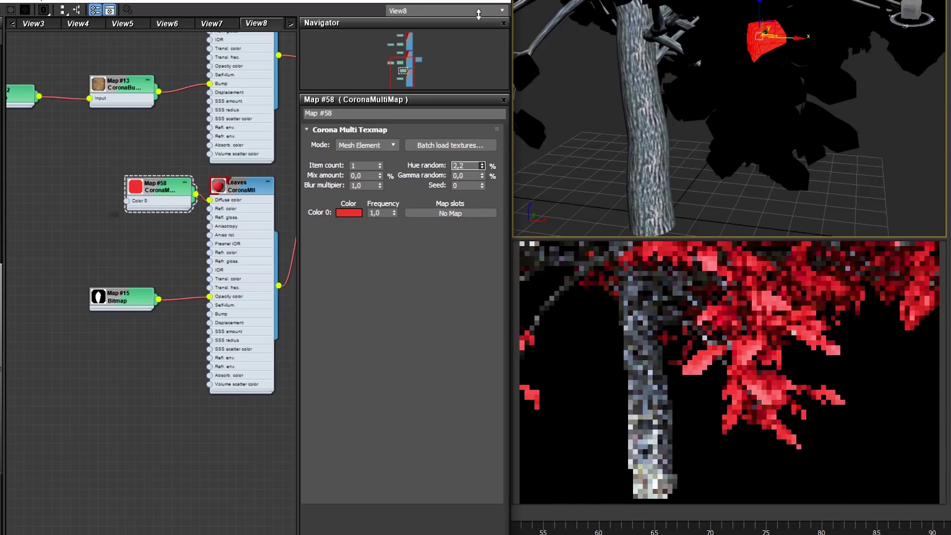
{"action": "type", "text": "100"}
{"action": "key", "text": "Return"}
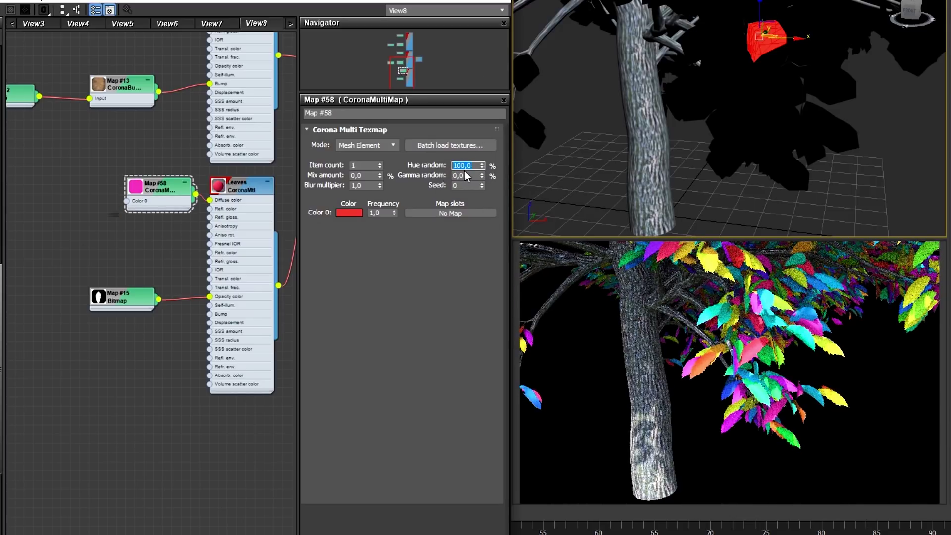
Look over the available modes of the CoronaMultiMap in View2 without changing its mode
{"action": "left_click_drag", "start_coordinate": [22, 94], "coordinate": [27, 151]}
{"action": "left_click_drag", "start_coordinate": [48, 158], "coordinate": [127, 201]}
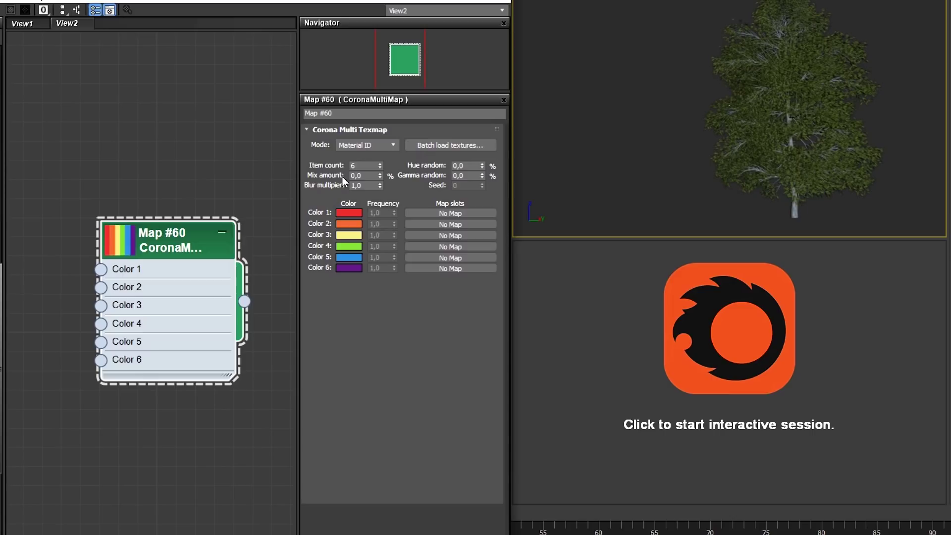
{"action": "left_click", "coordinate": [392, 143]}
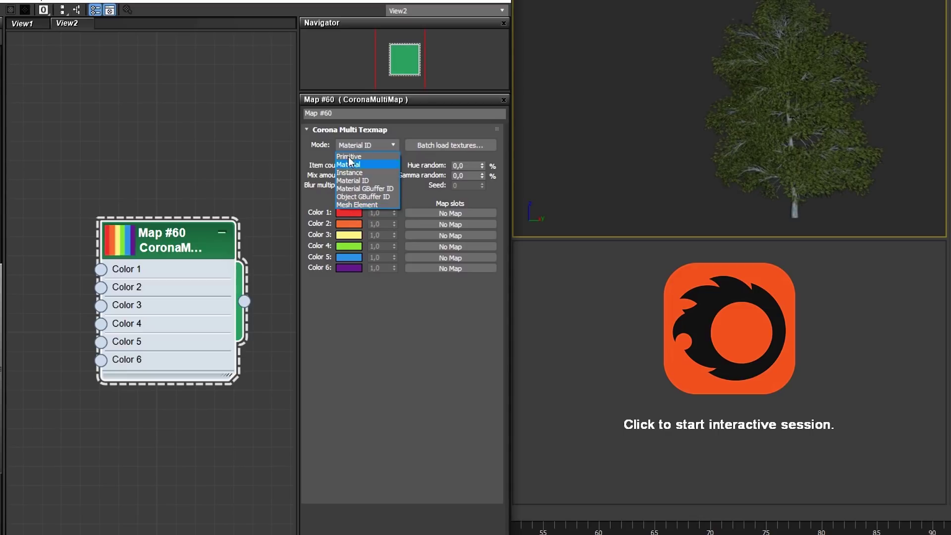
{"action": "left_click", "coordinate": [151, 183]}
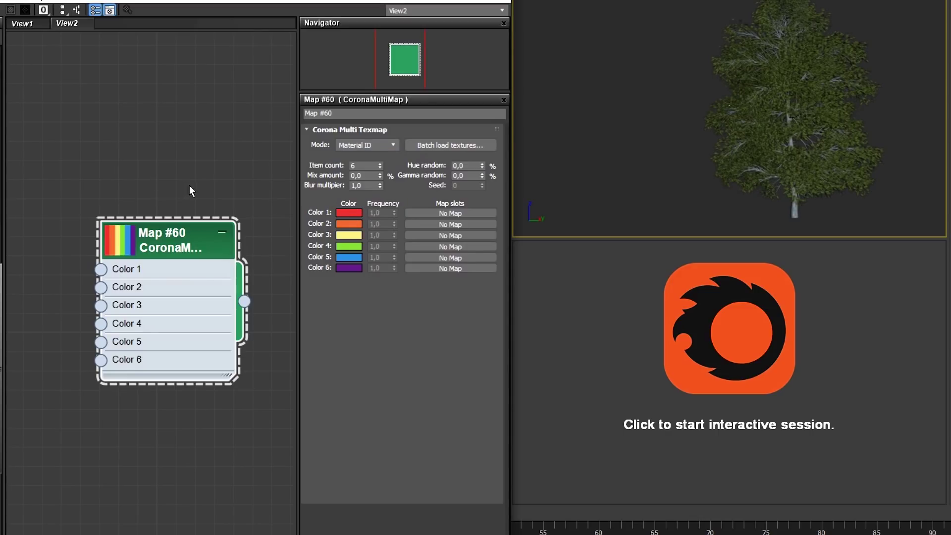
Add a CoronaMultiMap in View1, connect it to the Leaves material's diffuse color and move the leaf bitmap aside
{"action": "left_click", "coordinate": [25, 23]}
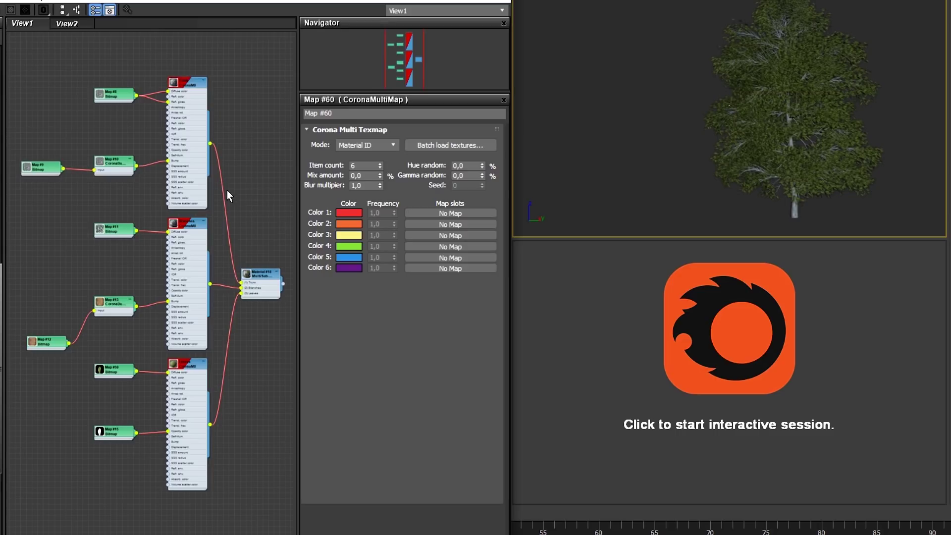
{"action": "scroll", "coordinate": [227, 192], "scroll_direction": "up", "scroll_amount": 8}
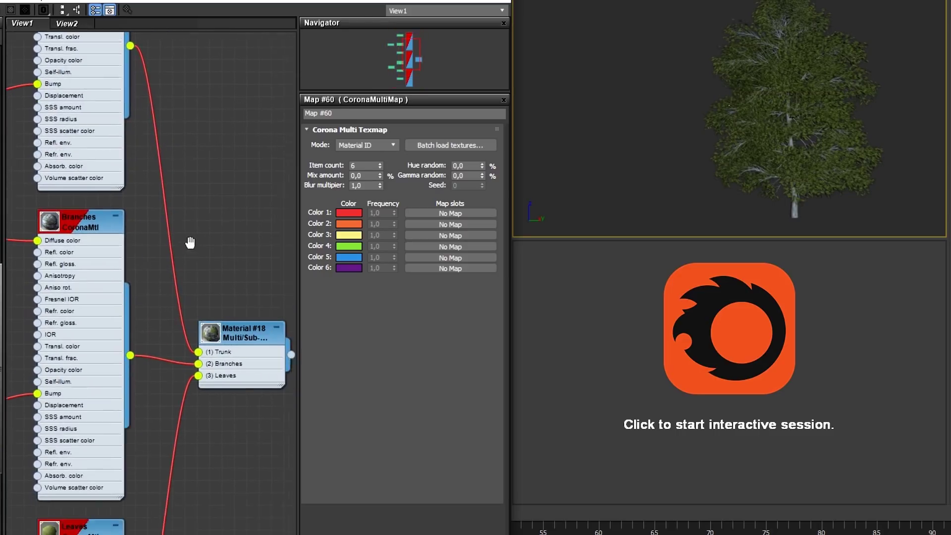
{"action": "middle_click_drag", "start_coordinate": [190, 242], "coordinate": [202, 216]}
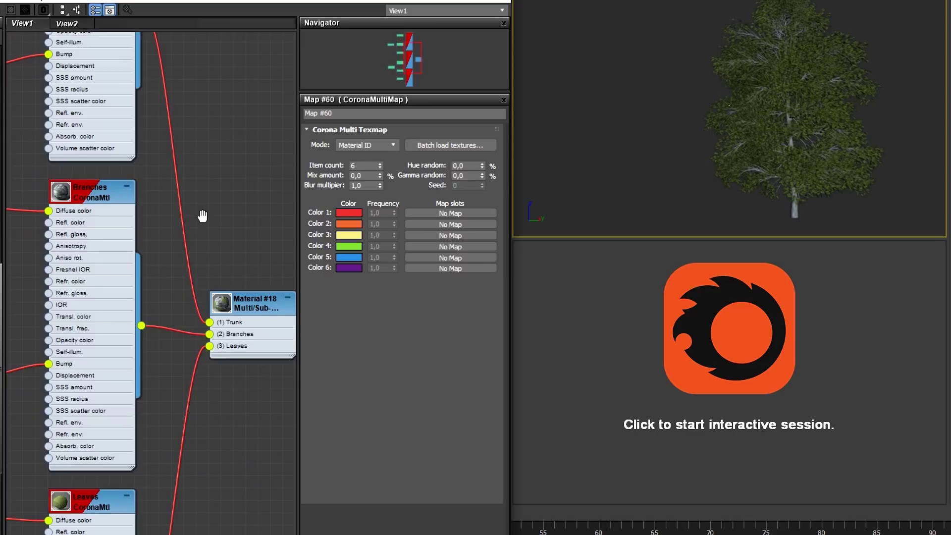
{"action": "middle_click_drag", "start_coordinate": [236, 320], "coordinate": [252, 168]}
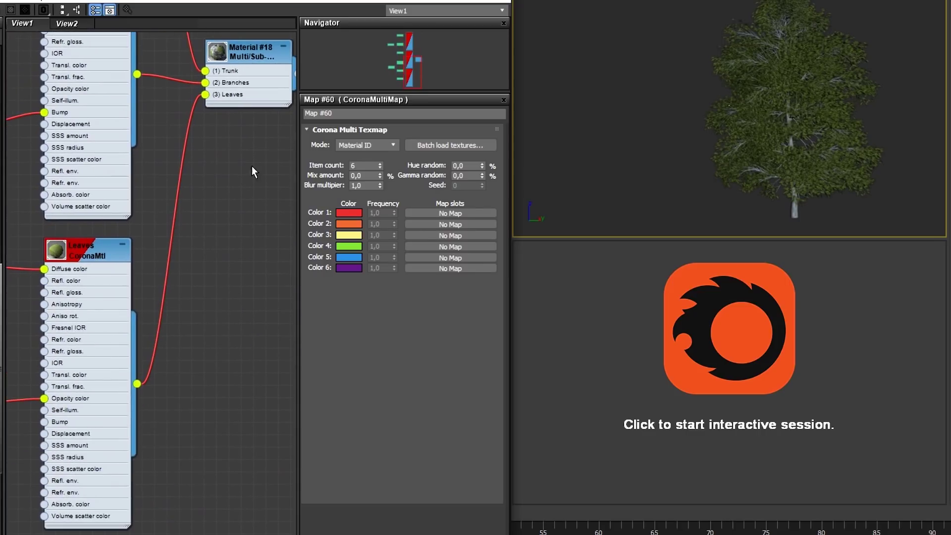
{"action": "middle_click_drag", "start_coordinate": [54, 353], "coordinate": [209, 340]}
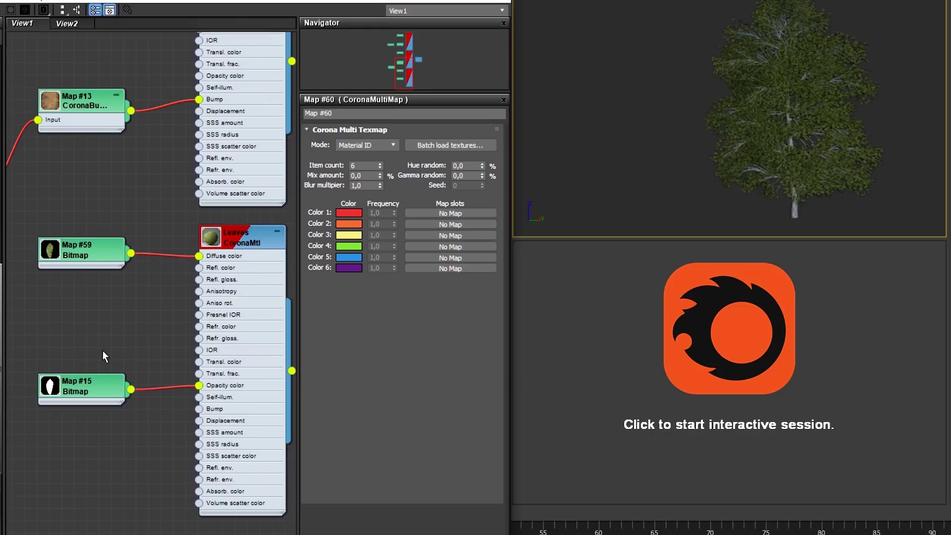
{"action": "left_click_drag", "start_coordinate": [108, 301], "coordinate": [109, 301]}
{"action": "middle_click_drag", "start_coordinate": [117, 300], "coordinate": [175, 317]}
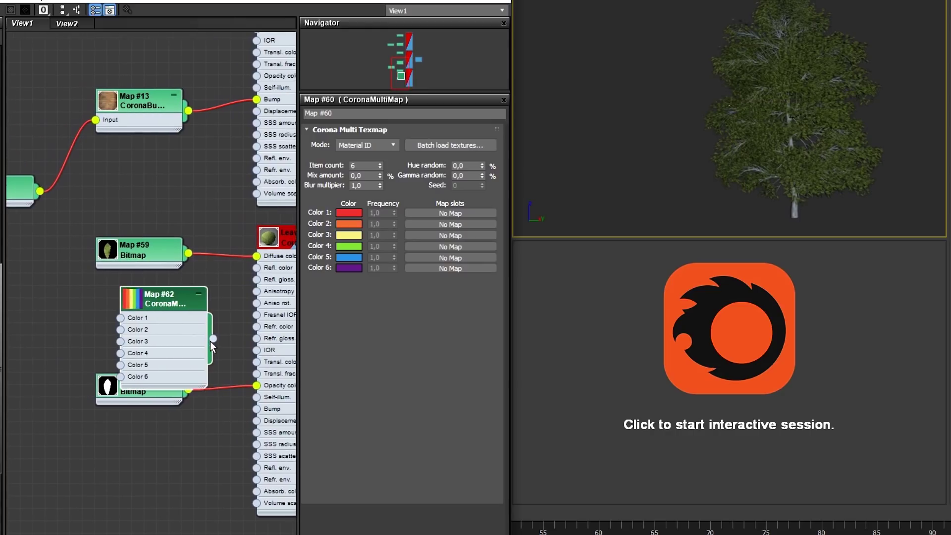
{"action": "left_click_drag", "start_coordinate": [151, 261], "coordinate": [70, 262]}
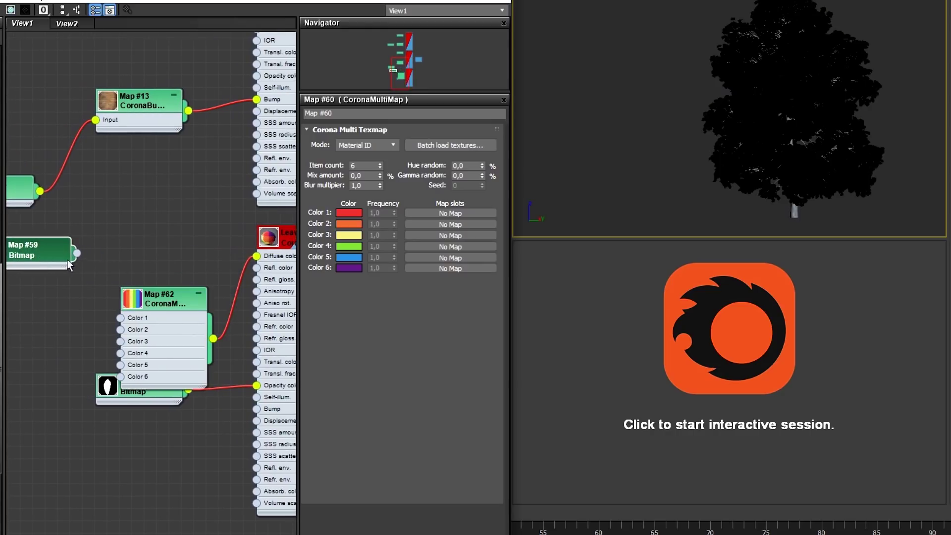
Feed the leaf bitmap into Color 1 of the new CoronaMultiMap and auto-arrange the Leaves material's child nodes
{"action": "left_click", "coordinate": [262, 305]}
{"action": "key", "text": "c"}
{"action": "scroll", "coordinate": [148, 270], "scroll_direction": "down", "scroll_amount": 1}
{"action": "middle_click_drag", "start_coordinate": [147, 270], "coordinate": [168, 274]}
{"action": "scroll", "coordinate": [165, 276], "scroll_direction": "down", "scroll_amount": 1}
{"action": "scroll", "coordinate": [165, 281], "scroll_direction": "down", "scroll_amount": 2}
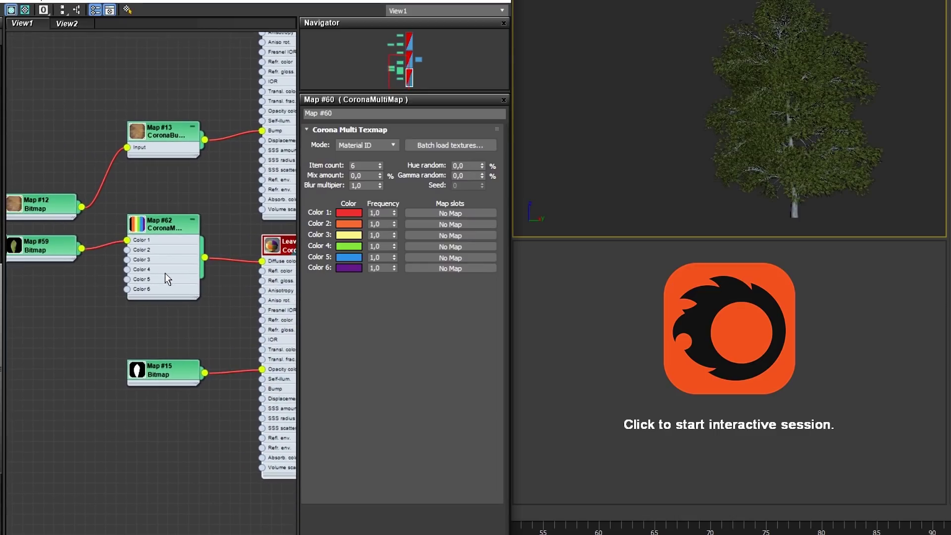
Reduce the new leaf CoronaMultiMap to 1 item and set its mode to Mesh Element
{"action": "double_click", "coordinate": [164, 260]}
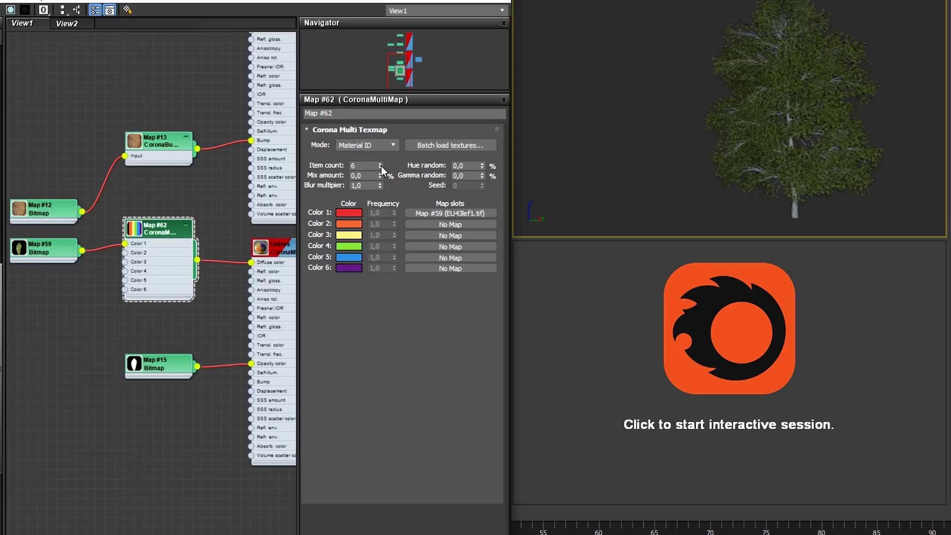
{"action": "left_click", "coordinate": [380, 168]}
{"action": "left_click", "coordinate": [380, 168]}
{"action": "left_click", "coordinate": [380, 168]}
{"action": "left_click", "coordinate": [380, 167]}
{"action": "left_click", "coordinate": [380, 168]}
{"action": "left_click", "coordinate": [391, 145]}
{"action": "left_click", "coordinate": [370, 185]}
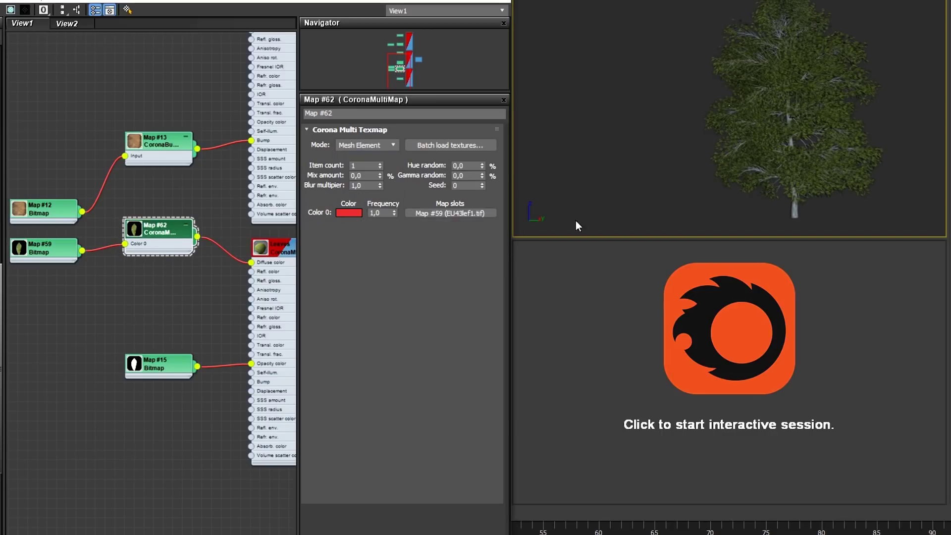
Start the interactive render and try hue random values of 2% and 20% on the leaf map
{"action": "left_click", "coordinate": [594, 302]}
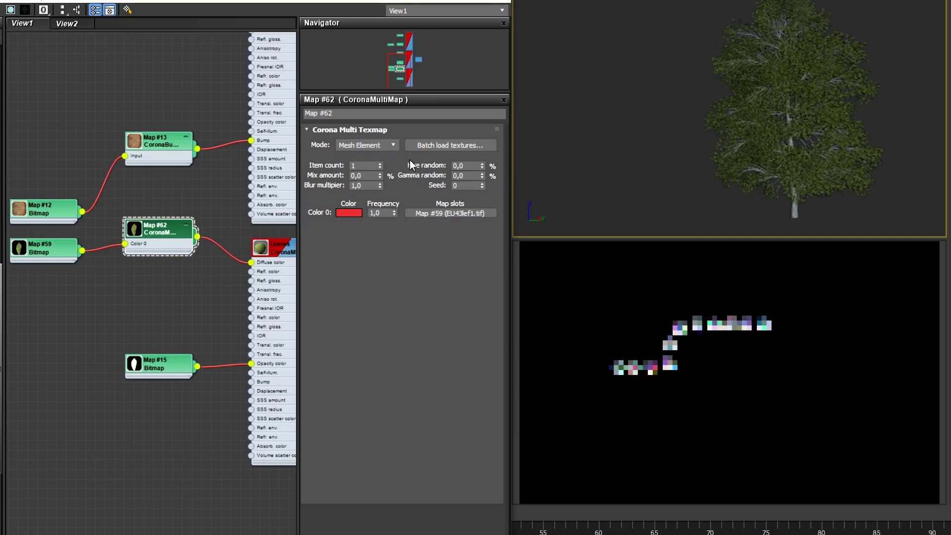
{"action": "double_click", "coordinate": [465, 165]}
{"action": "type", "text": "2"}
{"action": "key", "text": "Return"}
{"action": "type", "text": "20"}
{"action": "key", "text": "Return"}
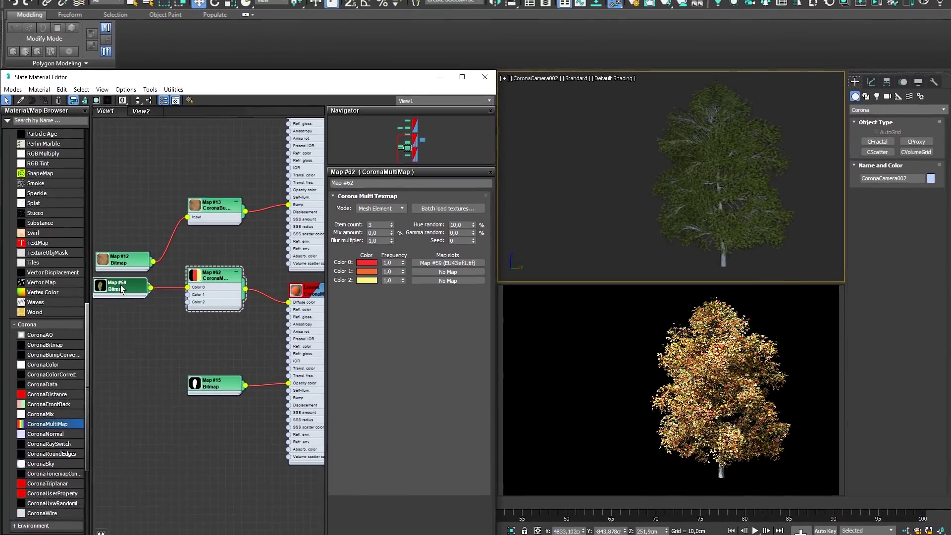
Duplicate the leaf bitmap into Color 1 and Color 2 of the CoronaMultiMap, using EU43lef2.tif and EU43lef3.tif
{"action": "mouse_move", "coordinate": [120, 284]}
{"action": "left_mouse_down"}
{"action": "mouse_move", "coordinate": [125, 308]}
{"action": "mouse_move", "coordinate": [188, 294]}
{"action": "left_mouse_up"}
{"action": "double_click", "coordinate": [126, 307]}
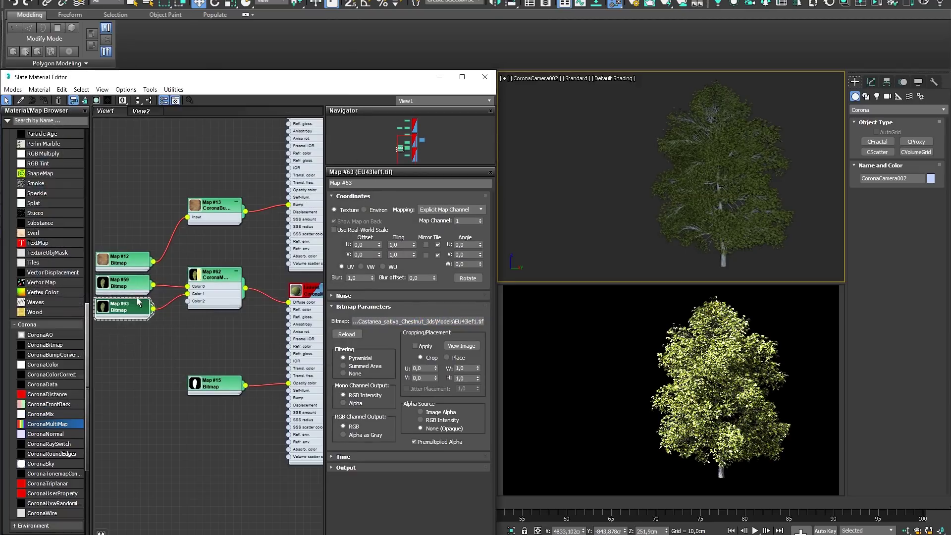
{"action": "left_click_drag", "start_coordinate": [153, 339], "coordinate": [188, 302]}
{"action": "left_click", "coordinate": [409, 321]}
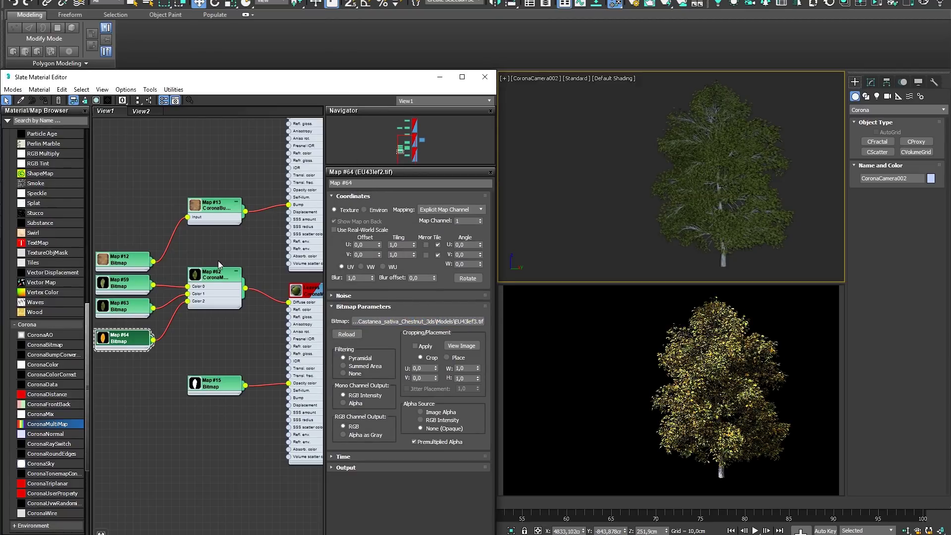
Reduce the leaf CoronaMultiMap to 2 items and delete the orange leaf bitmap EU43lef3.tif
{"action": "left_click", "coordinate": [212, 277]}
{"action": "left_click", "coordinate": [391, 227]}
{"action": "left_click", "coordinate": [126, 338]}
{"action": "key", "text": "Delete"}
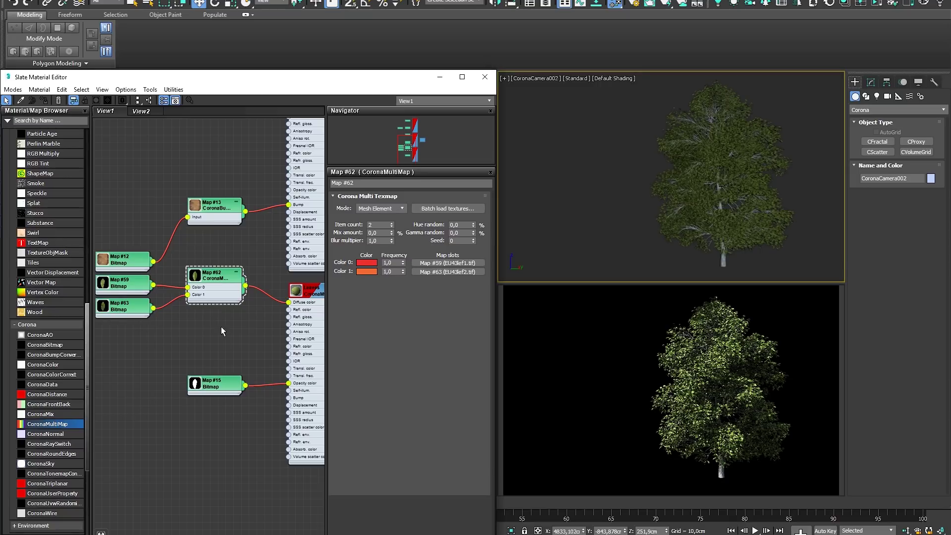
Close the material editor, unhide Corona Scatter001 and Line001, and switch the viewport to CoronaCamera001
{"action": "left_click", "coordinate": [485, 77]}
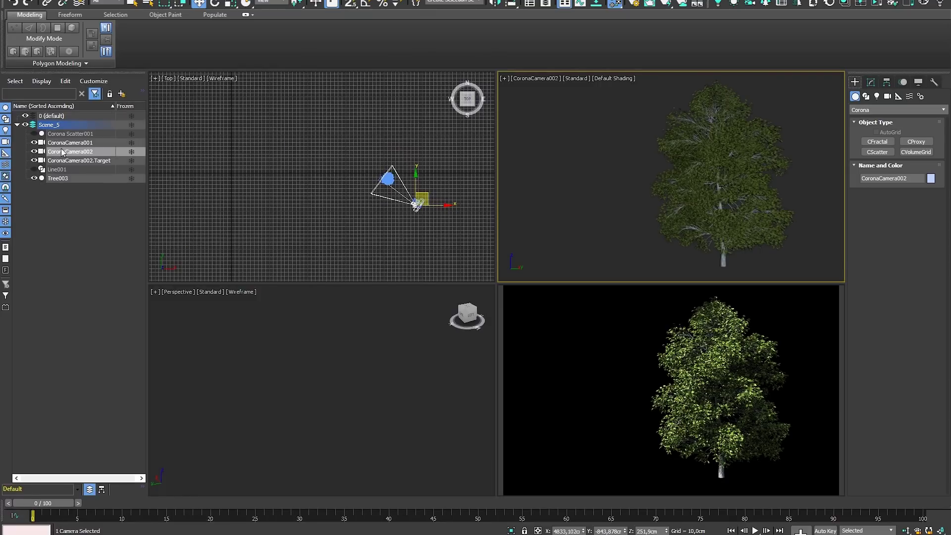
{"action": "left_click", "coordinate": [35, 134]}
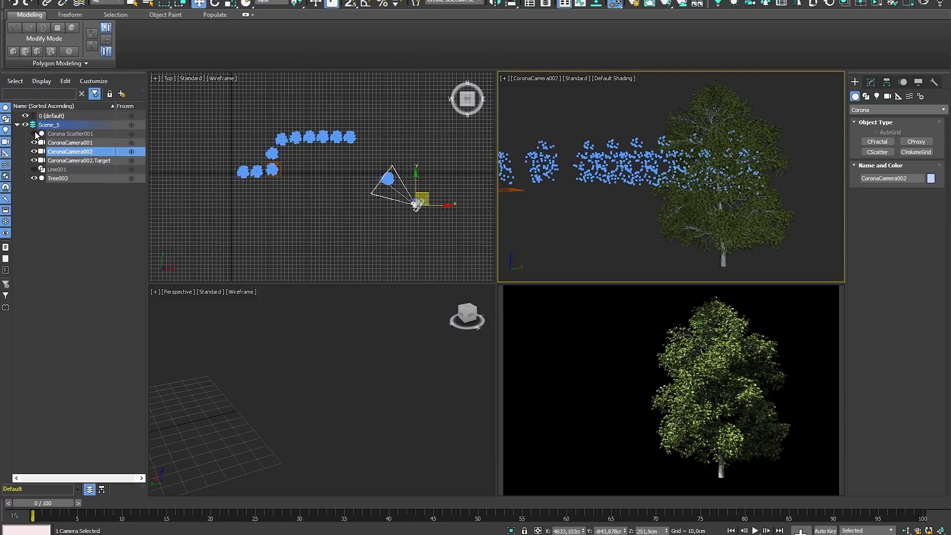
{"action": "left_click", "coordinate": [34, 170]}
{"action": "key", "text": "c"}
{"action": "key", "text": "Return"}
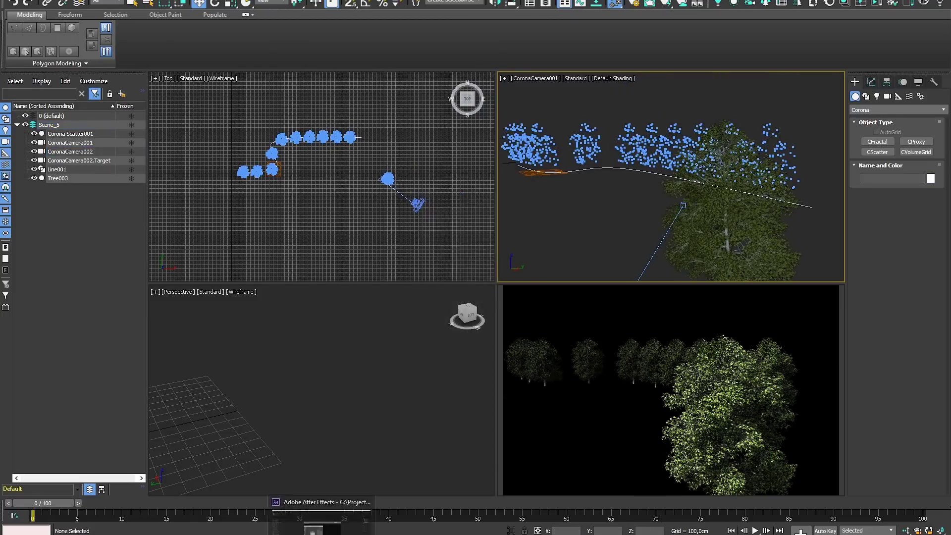
Add another CoronaMultiMap in Instance mode and connect it to the Leaves material's diffuse color
{"action": "key", "text": "m"}
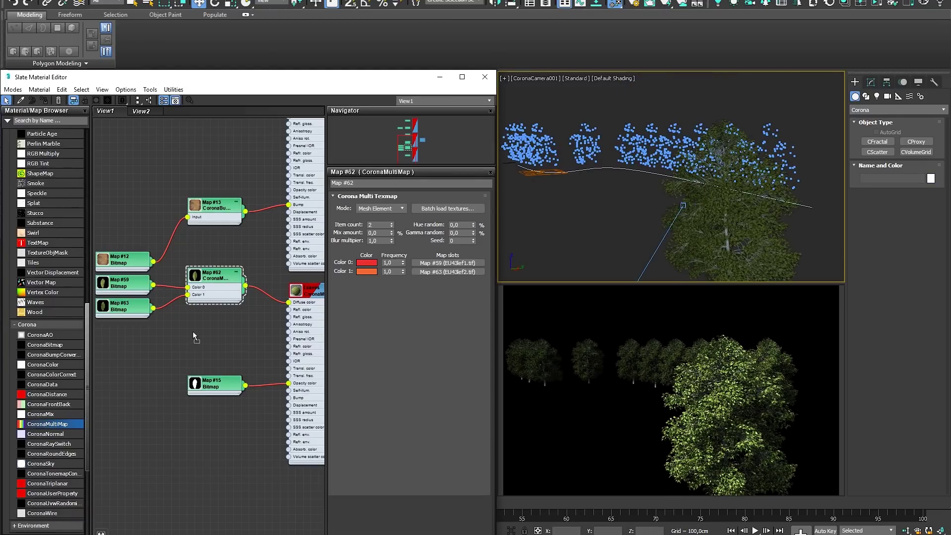
{"action": "left_click_drag", "start_coordinate": [193, 332], "coordinate": [195, 332]}
{"action": "middle_click_drag", "start_coordinate": [205, 332], "coordinate": [237, 287]}
{"action": "double_click", "coordinate": [231, 283]}
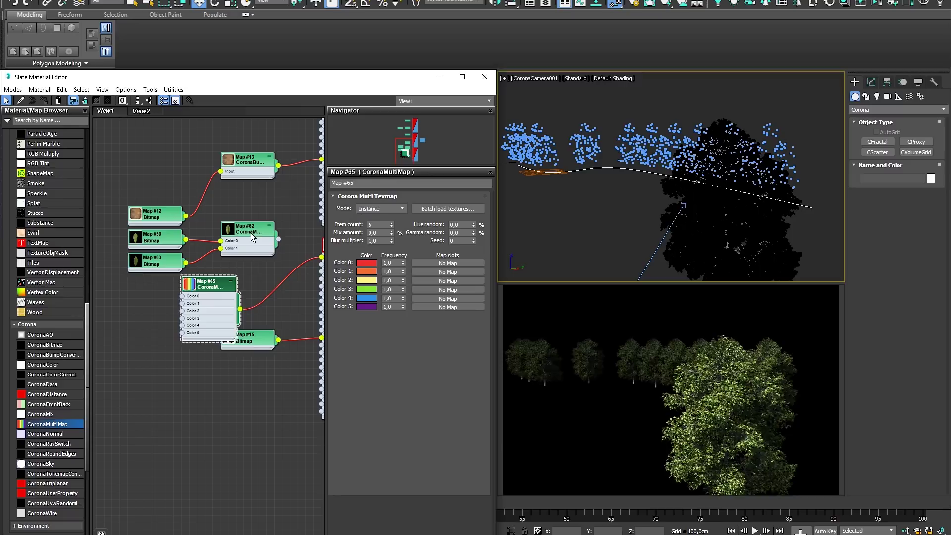
Connect the two-leaf Mesh Element CoronaMultiMap to Color 0 of the Instance map and a duplicate of it to Color 1
{"action": "left_click_drag", "start_coordinate": [250, 233], "coordinate": [126, 249]}
{"action": "middle_click_drag", "start_coordinate": [181, 259], "coordinate": [299, 219]}
{"action": "left_click_drag", "start_coordinate": [244, 210], "coordinate": [244, 225]}
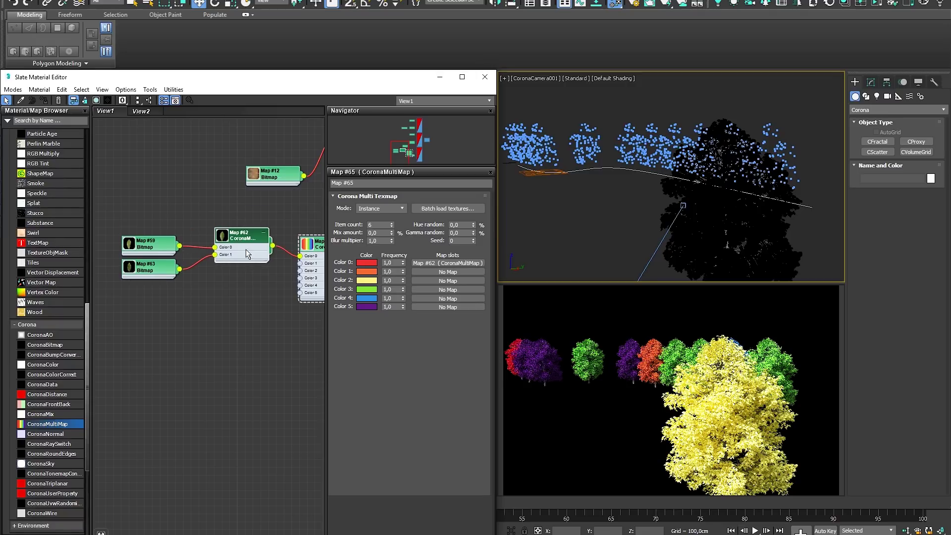
{"action": "mouse_move", "coordinate": [249, 228]}
{"action": "left_mouse_down"}
{"action": "mouse_move", "coordinate": [250, 244]}
{"action": "mouse_move", "coordinate": [249, 235]}
{"action": "left_mouse_up"}
{"action": "left_click_drag", "start_coordinate": [250, 235], "coordinate": [249, 275], "text": "shift"}
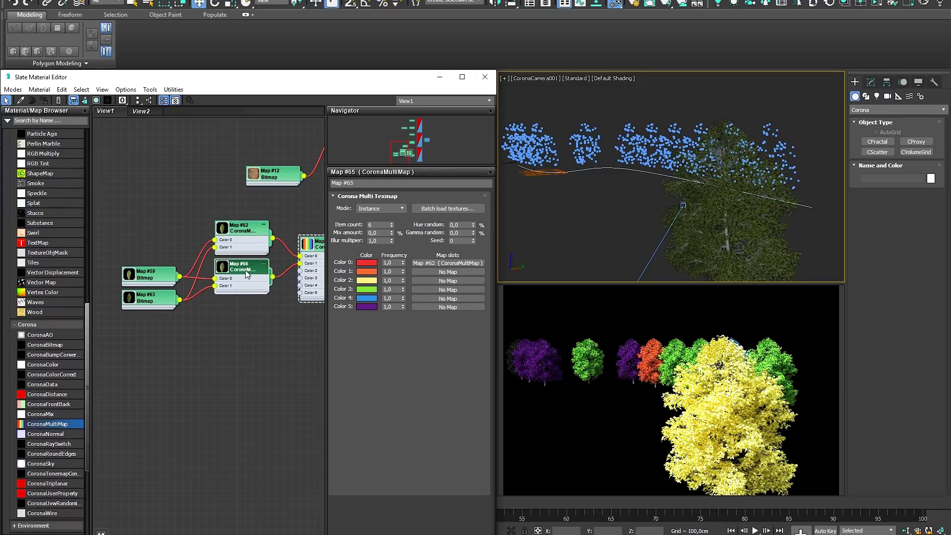
Duplicate the second Mesh Element CoronaMultiMap, connect the copy to Color 2 of the Instance map and reduce the Instance map to 3 items
{"action": "double_click", "coordinate": [245, 271]}
{"action": "mouse_move", "coordinate": [245, 270]}
{"action": "left_mouse_down", "text": "shift"}
{"action": "mouse_move", "coordinate": [245, 319]}
{"action": "mouse_move", "coordinate": [245, 310]}
{"action": "left_mouse_up", "text": "shift"}
{"action": "left_click_drag", "start_coordinate": [273, 315], "coordinate": [313, 272]}
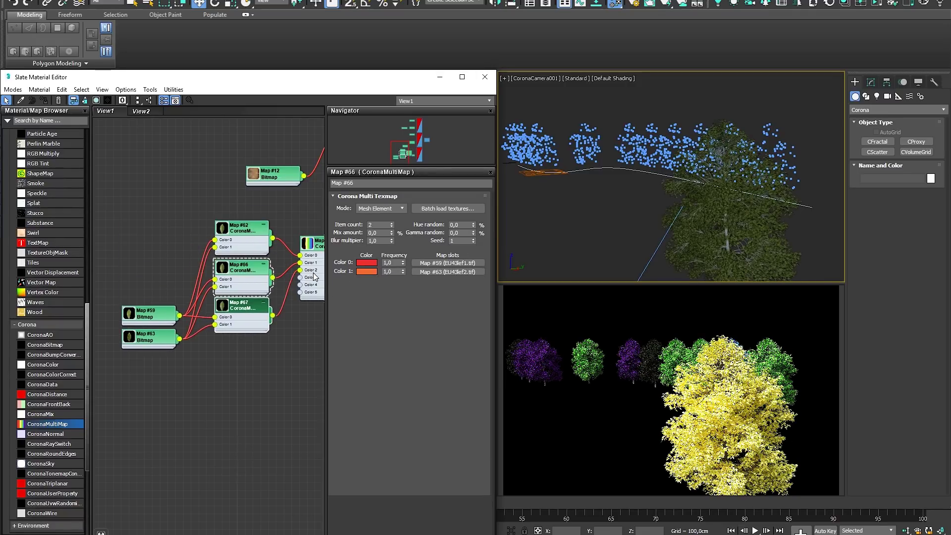
{"action": "double_click", "coordinate": [314, 276]}
{"action": "left_click", "coordinate": [391, 227]}
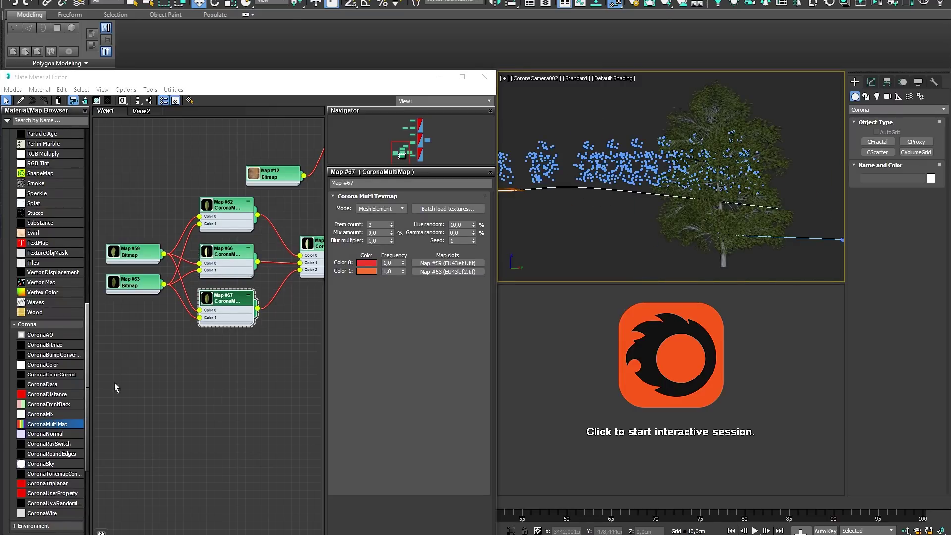
Switch the viewport to CoronaCamera003 and bring the Leaves material's node into view
{"action": "middle_click_drag", "start_coordinate": [283, 404], "coordinate": [124, 324]}
{"action": "middle_click_drag", "start_coordinate": [212, 272], "coordinate": [206, 315]}
{"action": "scroll", "coordinate": [220, 302], "scroll_direction": "up", "scroll_amount": 1}
{"action": "left_click", "coordinate": [630, 228]}
{"action": "key", "text": "c"}
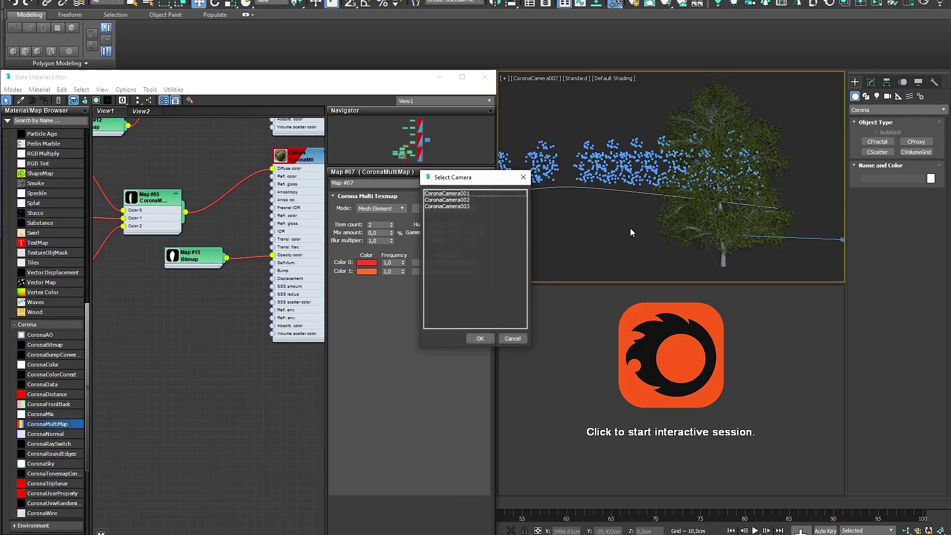
{"action": "double_click", "coordinate": [472, 207]}
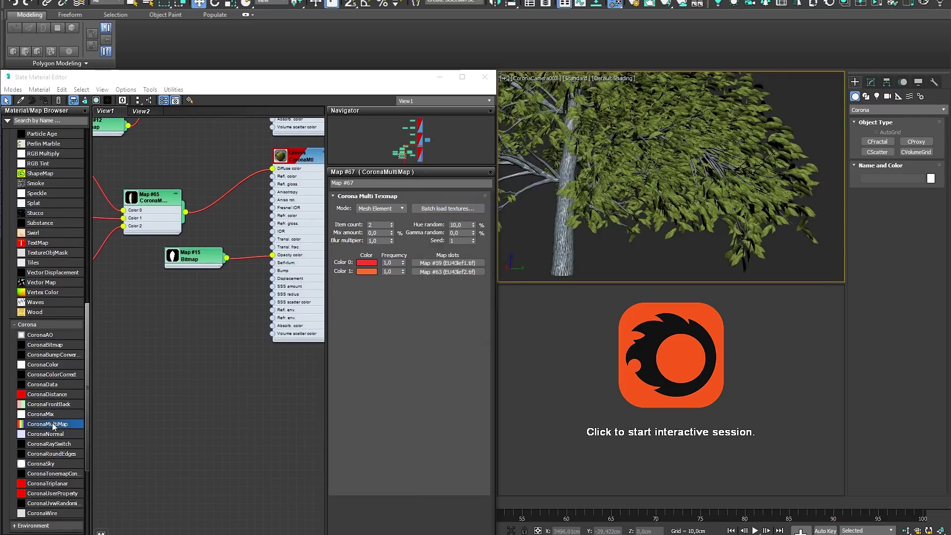
Add a CoronaMultiMap in Mesh Element mode with 2 items and set its Color 1 to black
{"action": "left_click_drag", "start_coordinate": [52, 423], "coordinate": [202, 314]}
{"action": "double_click", "coordinate": [202, 313]}
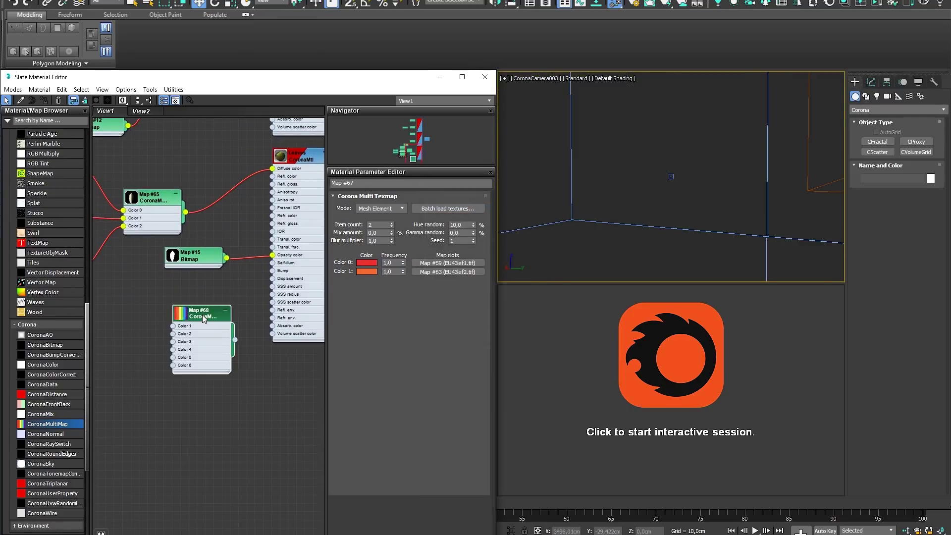
{"action": "left_click", "coordinate": [393, 207]}
{"action": "left_click", "coordinate": [385, 256]}
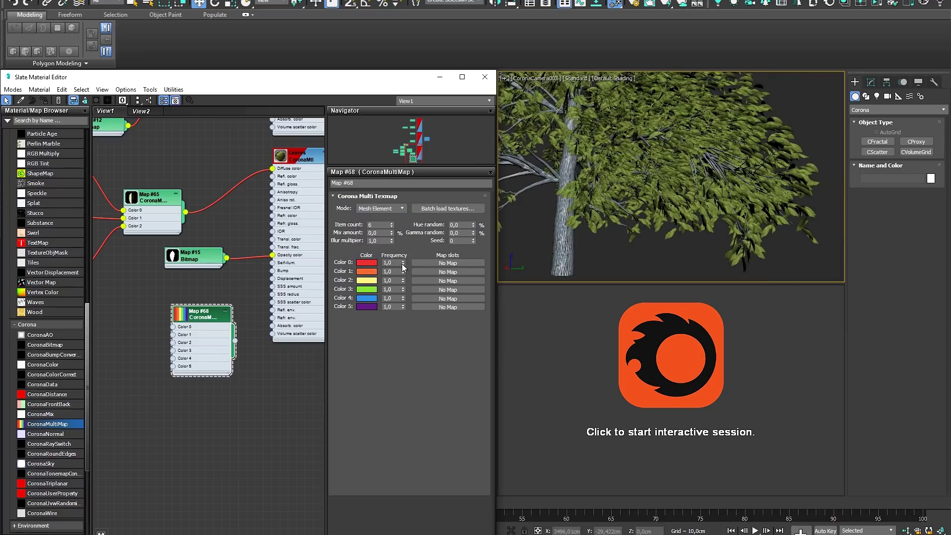
{"action": "left_click", "coordinate": [391, 227]}
{"action": "left_click", "coordinate": [392, 227]}
{"action": "left_click", "coordinate": [392, 227]}
{"action": "left_click", "coordinate": [392, 227]}
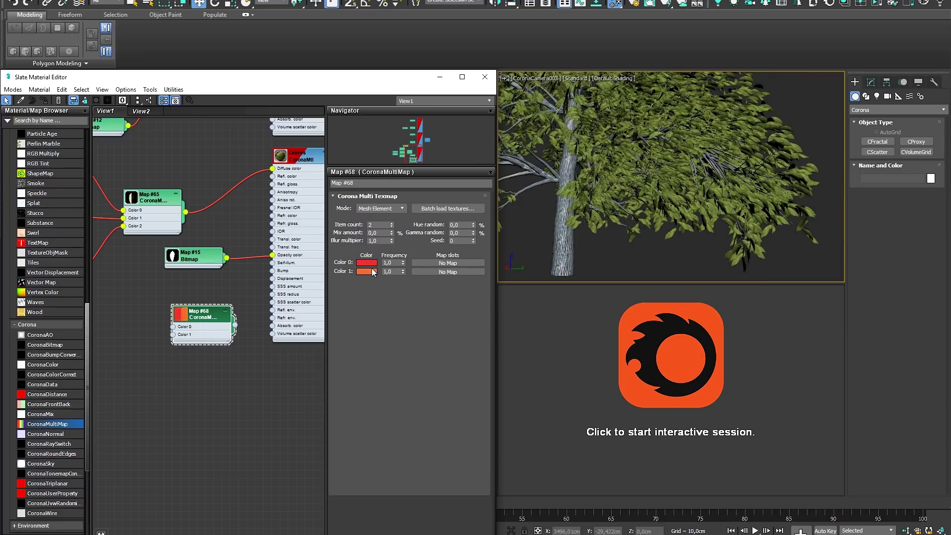
{"action": "left_click", "coordinate": [367, 271]}
{"action": "left_click_drag", "start_coordinate": [251, 167], "coordinate": [122, 188]}
{"action": "left_click", "coordinate": [209, 228]}
Feed the alpha bitmap EU43lef1_alpha.tif into Color 0 of the new CoronaMultiMap and route that map into the Leaves material's opacity color
{"action": "left_click_drag", "start_coordinate": [245, 324], "coordinate": [174, 327]}
{"action": "left_click", "coordinate": [225, 311]}
{"action": "key", "text": "c"}
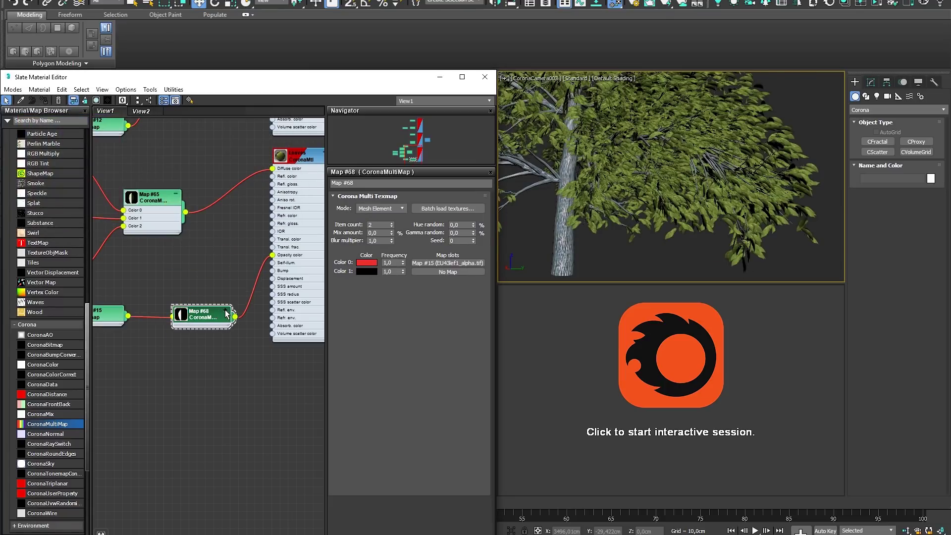
{"action": "left_click", "coordinate": [225, 311]}
{"action": "middle_click_drag", "start_coordinate": [285, 285], "coordinate": [313, 258]}
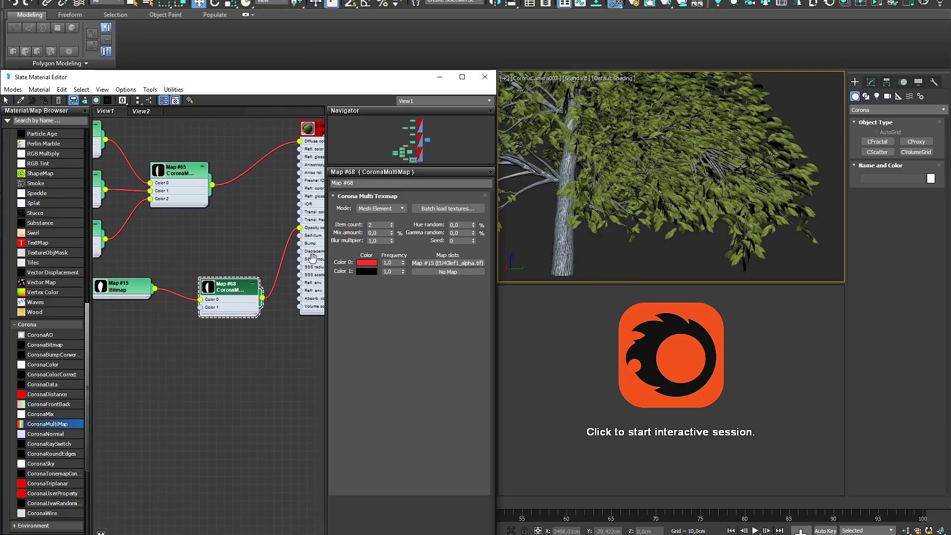
Start the interactive render, lower the opacity map's Color 0 frequency to 0 and set it back to 1
{"action": "left_click", "coordinate": [580, 340]}
{"action": "left_click", "coordinate": [403, 264]}
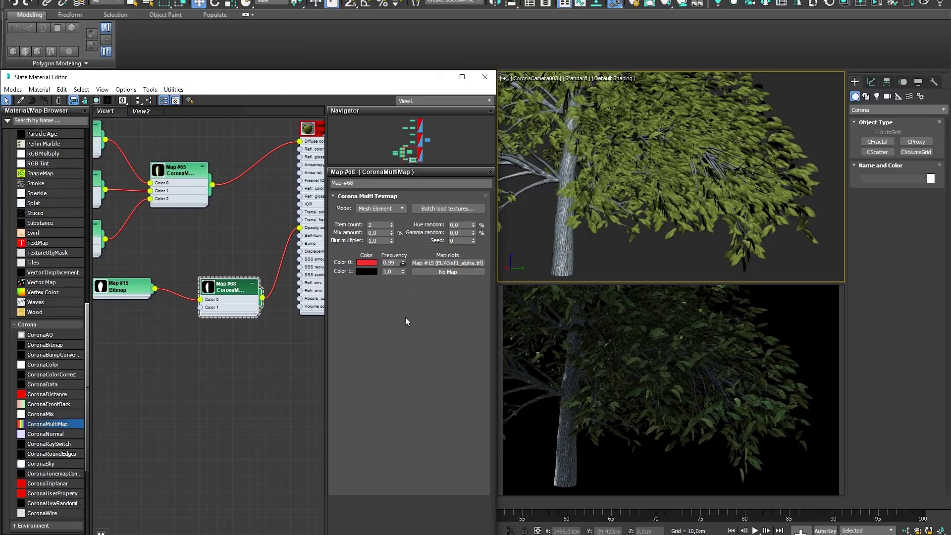
{"action": "left_click_drag", "start_coordinate": [408, 349], "coordinate": [408, 348]}
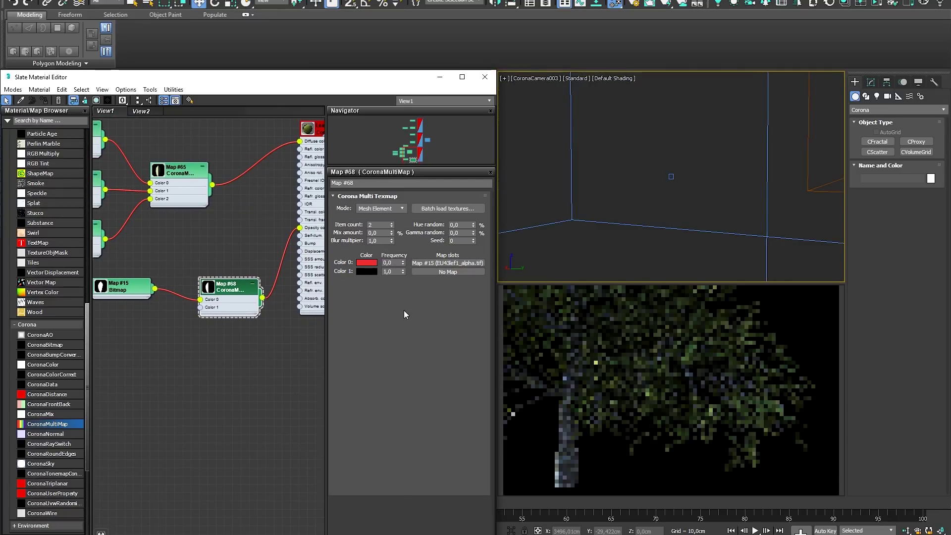
{"action": "left_click_drag", "start_coordinate": [395, 263], "coordinate": [377, 264]}
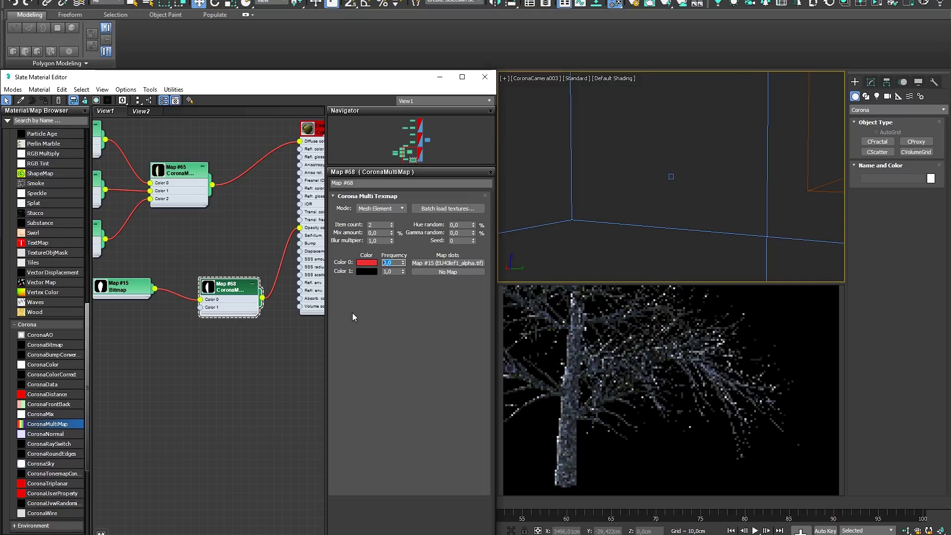
{"action": "type", "text": "1,"}
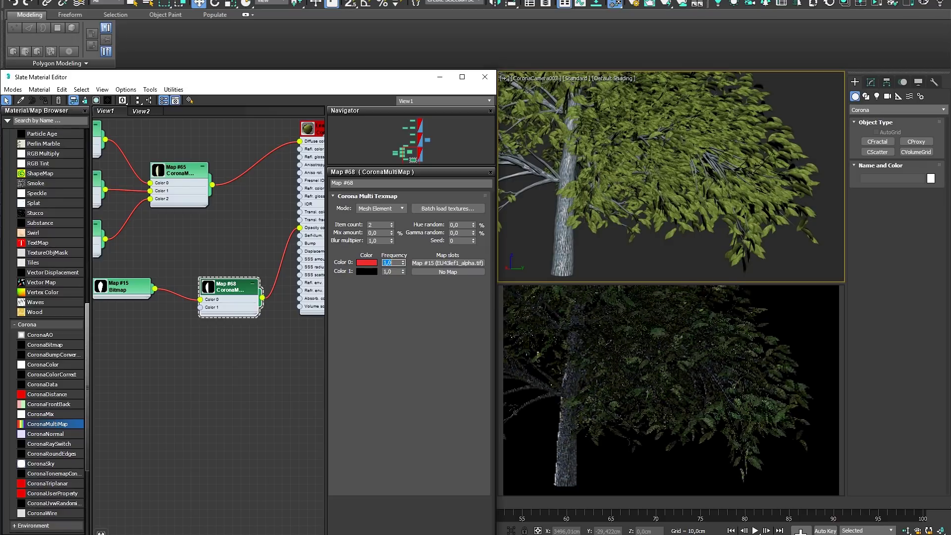
Try frequencies of 0.3 and 0.1 for Color 0 of the opacity CoronaMultiMap
{"action": "type", "text": "0,3"}
{"action": "key", "text": "Return"}
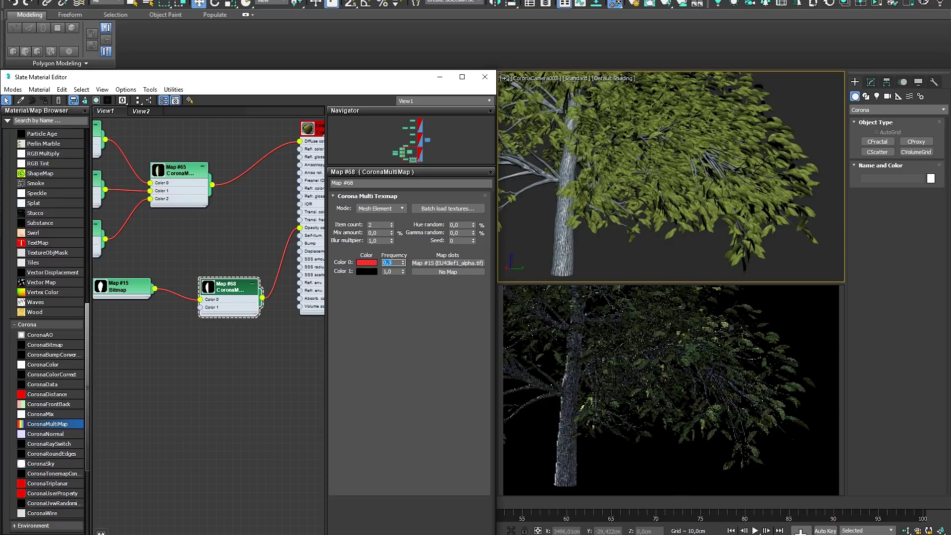
{"action": "type", "text": "0,1"}
{"action": "key", "text": "Return"}
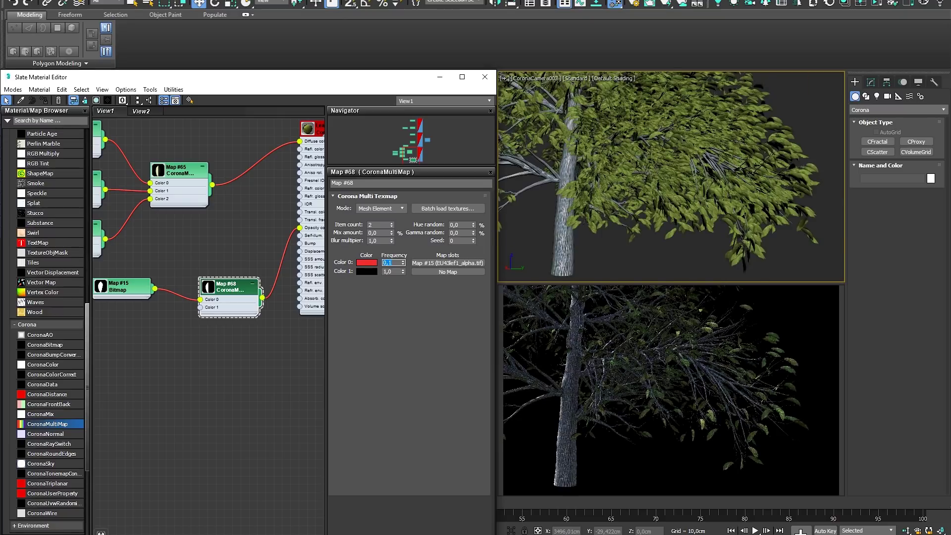
Switch the viewport to CoronaCamera001 and connect a new three-item CoronaMultiMap in Instance mode to the Leaves material's opacity color
{"action": "key", "text": "c"}
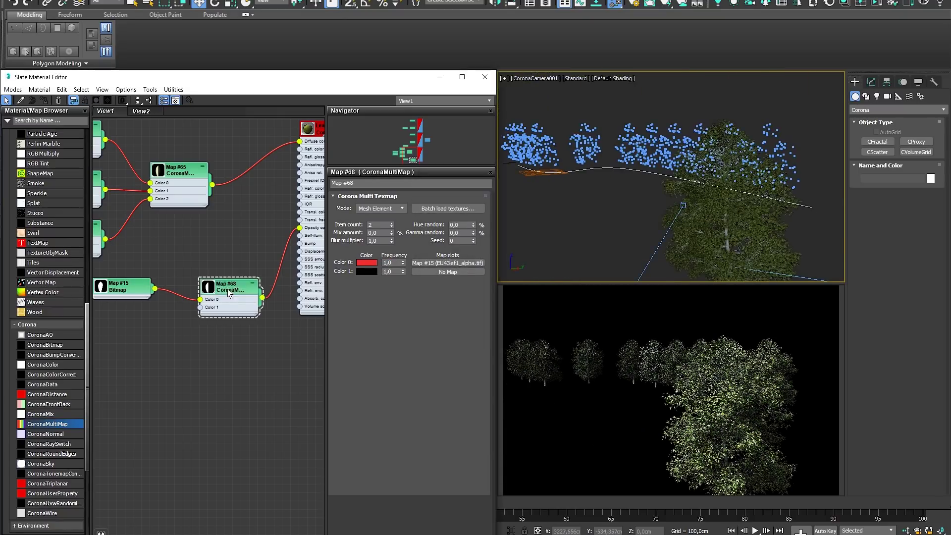
{"action": "left_click_drag", "start_coordinate": [227, 289], "coordinate": [236, 281]}
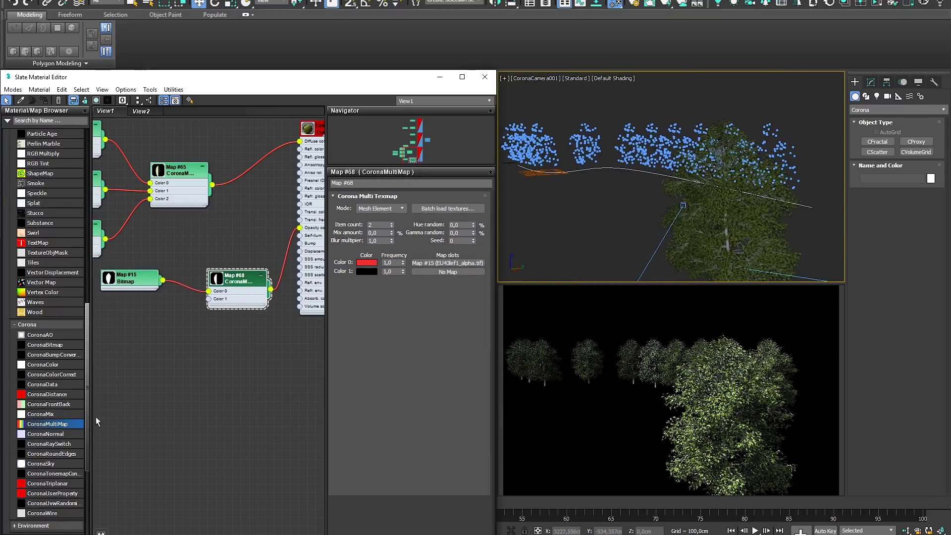
{"action": "left_click_drag", "start_coordinate": [47, 424], "coordinate": [199, 327]}
{"action": "double_click", "coordinate": [228, 337]}
{"action": "left_click", "coordinate": [402, 208]}
{"action": "left_click", "coordinate": [380, 217]}
{"action": "triple_click", "coordinate": [391, 227]}
{"action": "left_click_drag", "start_coordinate": [262, 351], "coordinate": [299, 227]}
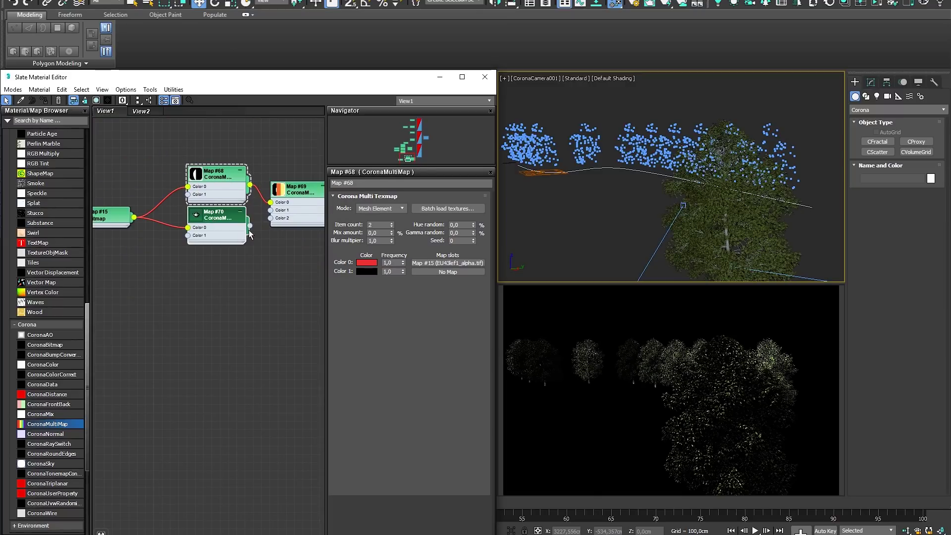
Connect opacity map duplicates to the Instance map's Color 1 and Color 2, setting frequency 0.1 for the first map's Color 0 and the last's Color 1
{"action": "left_click_drag", "start_coordinate": [250, 226], "coordinate": [271, 210]}
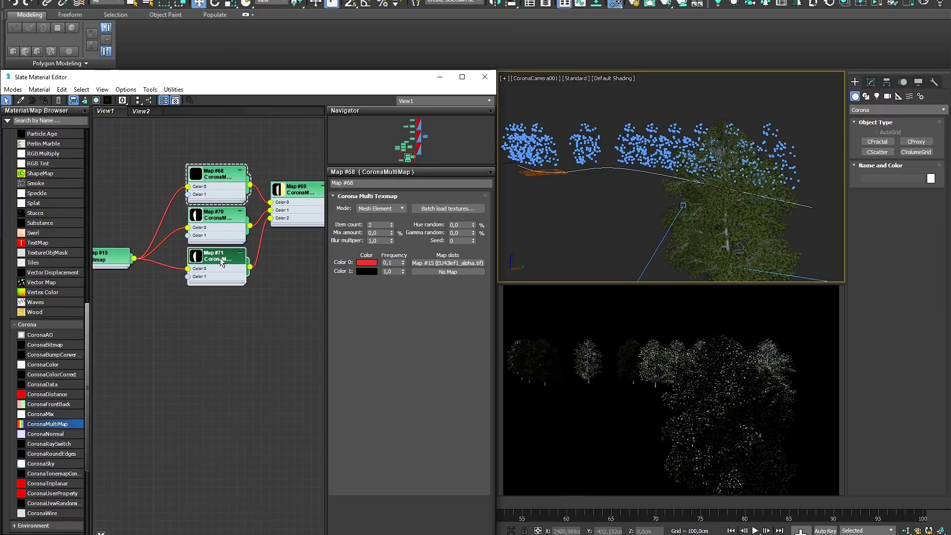
{"action": "left_click", "coordinate": [386, 271]}
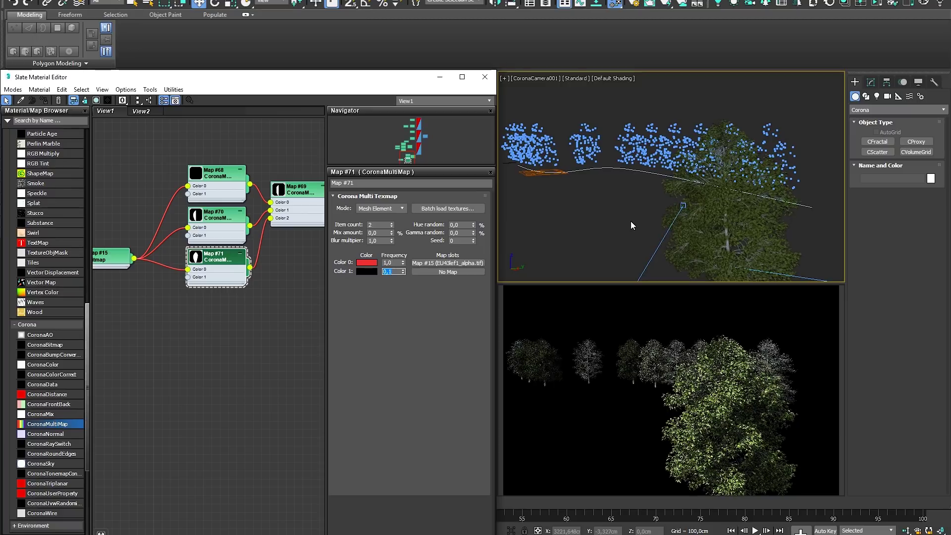
Switch the viewport back to CoronaCamera003 for a close-up of the tree
{"action": "left_click", "coordinate": [605, 213]}
{"action": "key", "text": "p"}
{"action": "key", "text": "c"}
{"action": "left_click", "coordinate": [473, 206]}
{"action": "double_click", "coordinate": [473, 205]}
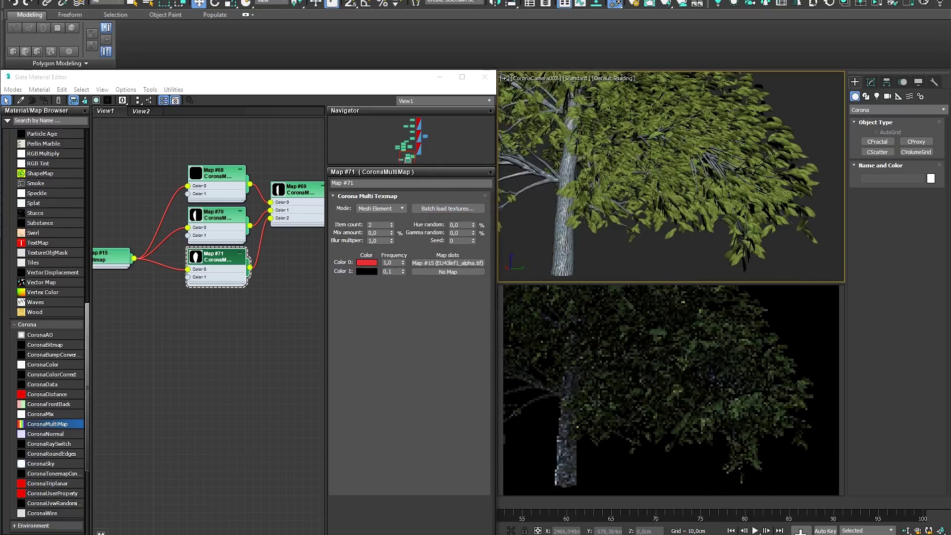
Delete the CoronaMultiMaps and leaf bitmaps feeding the Leaves material's diffuse color
{"action": "scroll", "coordinate": [275, 174], "scroll_direction": "down", "scroll_amount": 3}
{"action": "middle_click_drag", "start_coordinate": [297, 166], "coordinate": [319, 301]}
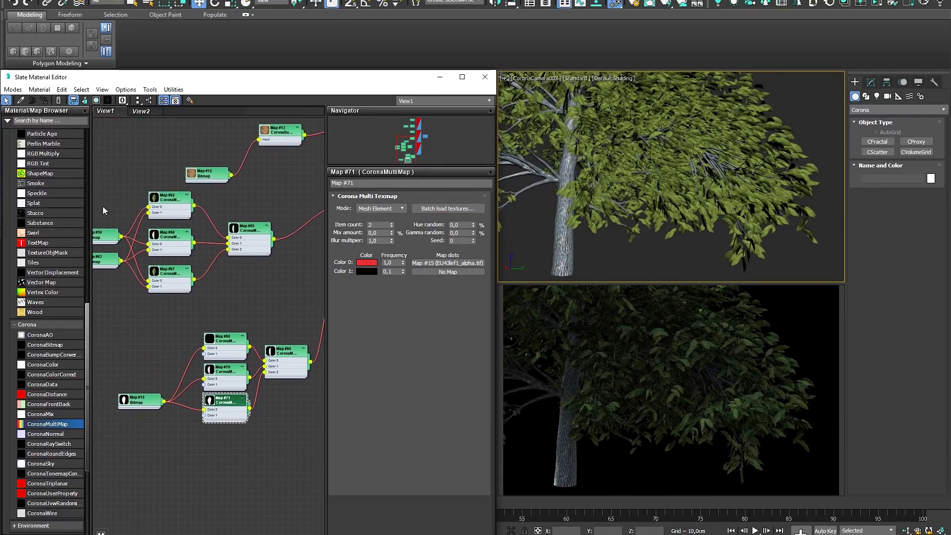
{"action": "left_click_drag", "start_coordinate": [102, 205], "coordinate": [249, 301]}
{"action": "key", "text": "Delete"}
{"action": "middle_click_drag", "start_coordinate": [319, 247], "coordinate": [242, 271]}
{"action": "scroll", "coordinate": [223, 265], "scroll_direction": "up", "scroll_amount": 2}
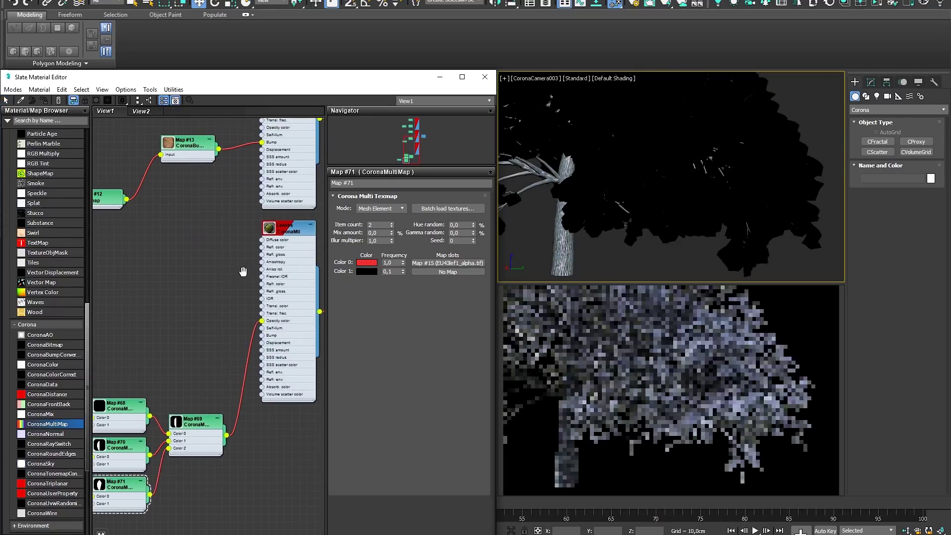
Delete the opacity CoronaMultiMaps and connect the leaf alpha bitmap directly to the Leaves material's opacity color
{"action": "middle_click_drag", "start_coordinate": [117, 463], "coordinate": [199, 397]}
{"action": "scroll", "coordinate": [199, 397], "scroll_direction": "down", "scroll_amount": 1}
{"action": "left_click_drag", "start_coordinate": [146, 407], "coordinate": [306, 363]}
{"action": "left_click_drag", "start_coordinate": [149, 430], "coordinate": [285, 314]}
{"action": "key", "text": "Delete"}
{"action": "middle_click_drag", "start_coordinate": [215, 353], "coordinate": [151, 385]}
{"action": "left_click_drag", "start_coordinate": [97, 439], "coordinate": [225, 303]}
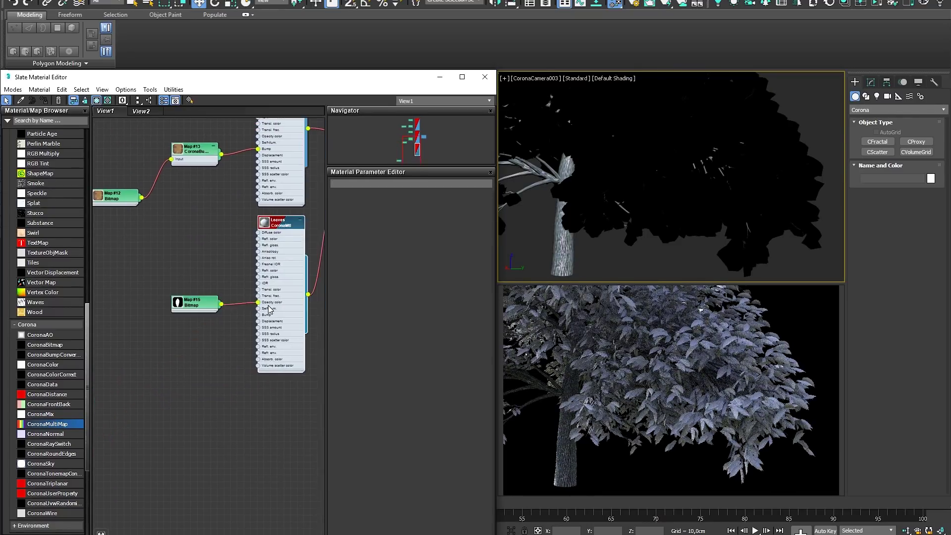
Connect a new CoronaMultiMap to the Leaves material's diffuse color and set it to Mesh Element mode
{"action": "scroll", "coordinate": [222, 238], "scroll_direction": "up", "scroll_amount": 1}
{"action": "left_click_drag", "start_coordinate": [64, 424], "coordinate": [266, 232]}
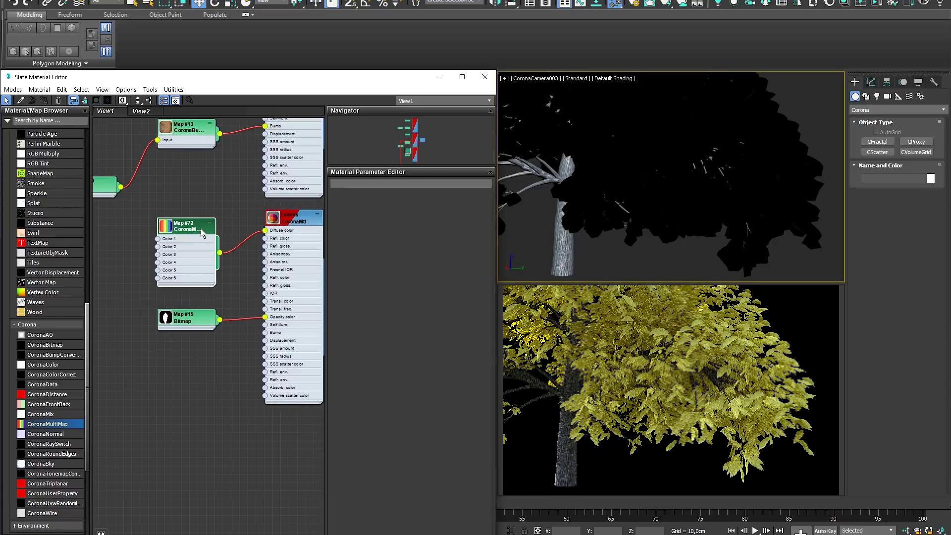
{"action": "double_click", "coordinate": [203, 266]}
{"action": "left_click", "coordinate": [390, 209]}
{"action": "left_click", "coordinate": [373, 256]}
Turn off the display of the Leaves material's shaded maps in the viewport
{"action": "right_click", "coordinate": [194, 229]}
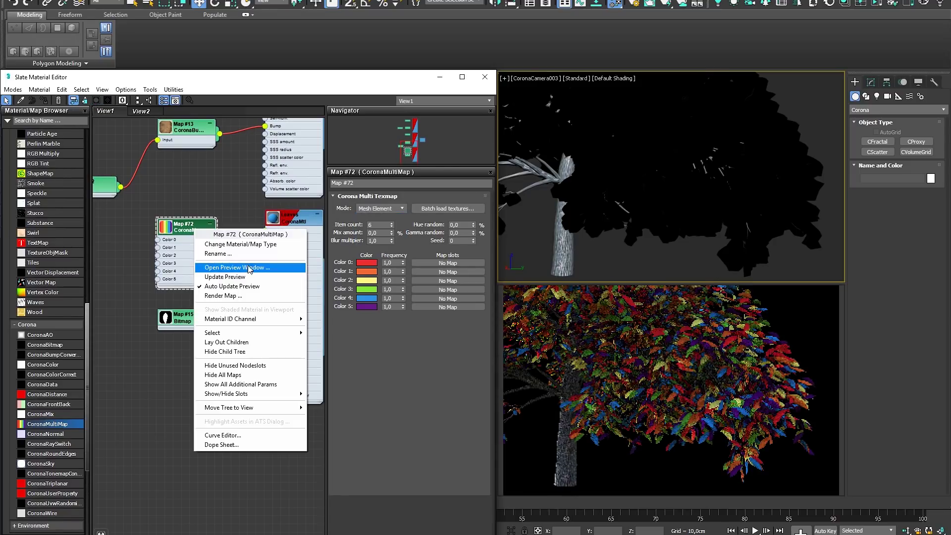
{"action": "left_click", "coordinate": [251, 342]}
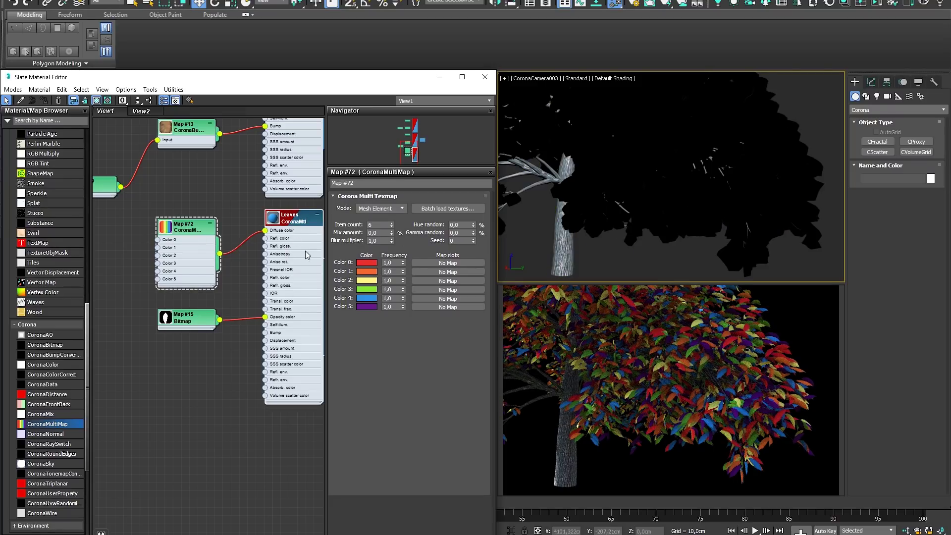
{"action": "right_click", "coordinate": [305, 229]}
{"action": "left_click", "coordinate": [351, 349]}
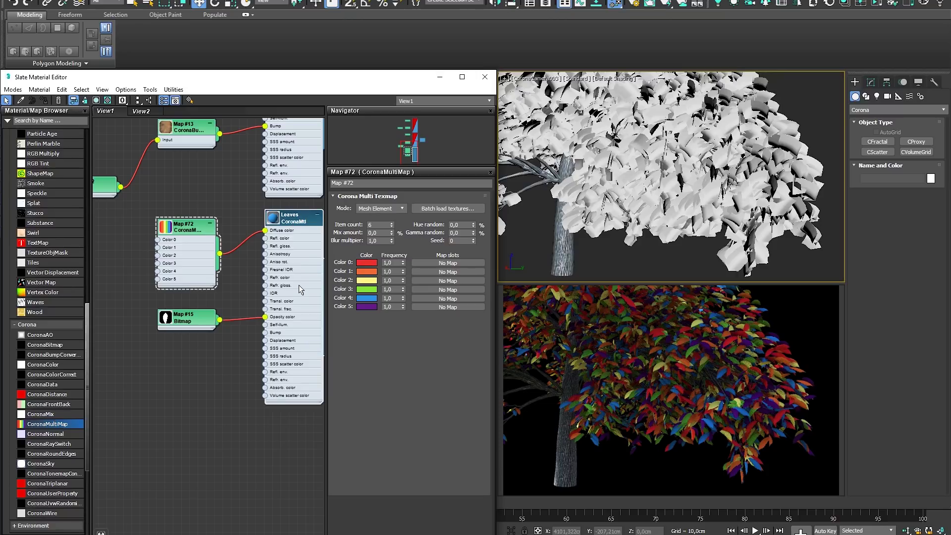